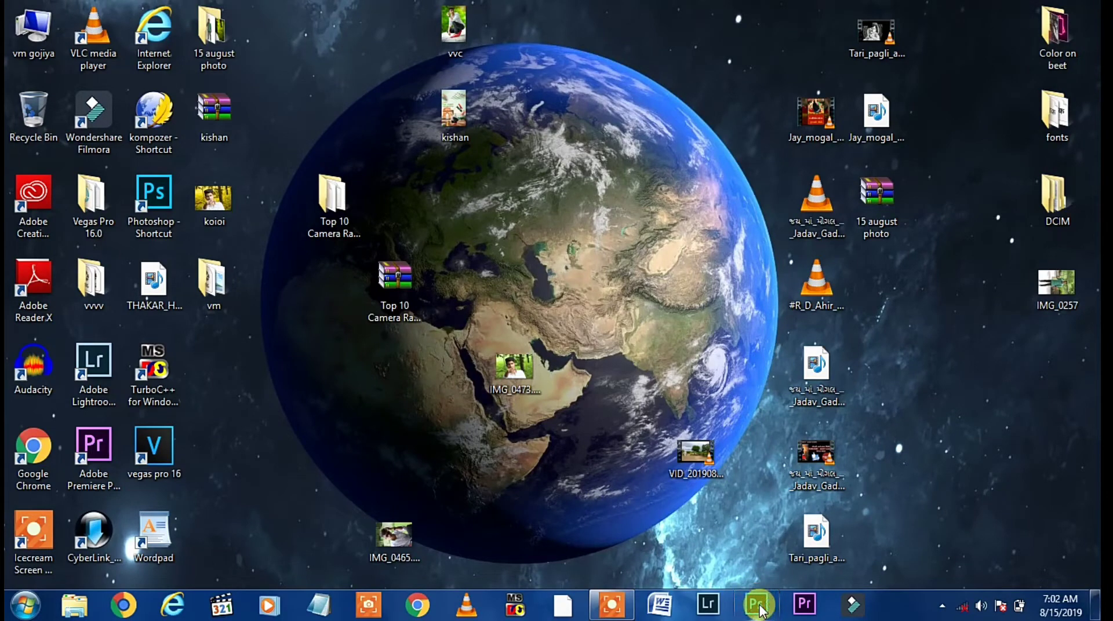
# Step: Launch Photoshop CC from the Windows taskbar
pyautogui.click(759, 606)
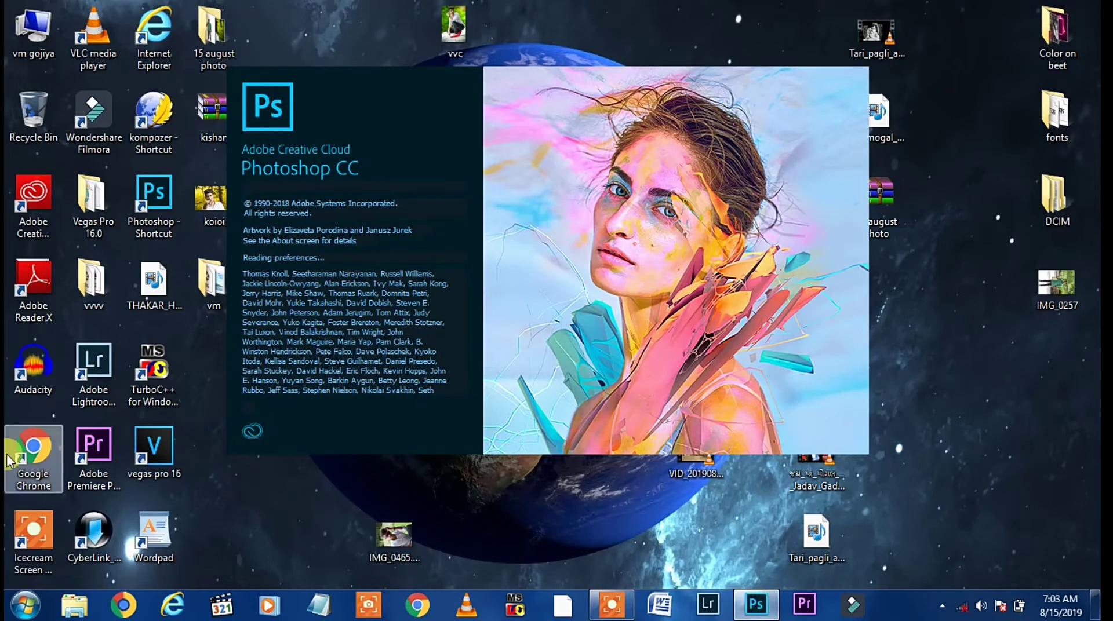
# Step: Open the portrait photo IMG_0473.JPG from the Desktop folder
pyautogui.rightClick(921, 287)
pyautogui.rightClick(891, 248)
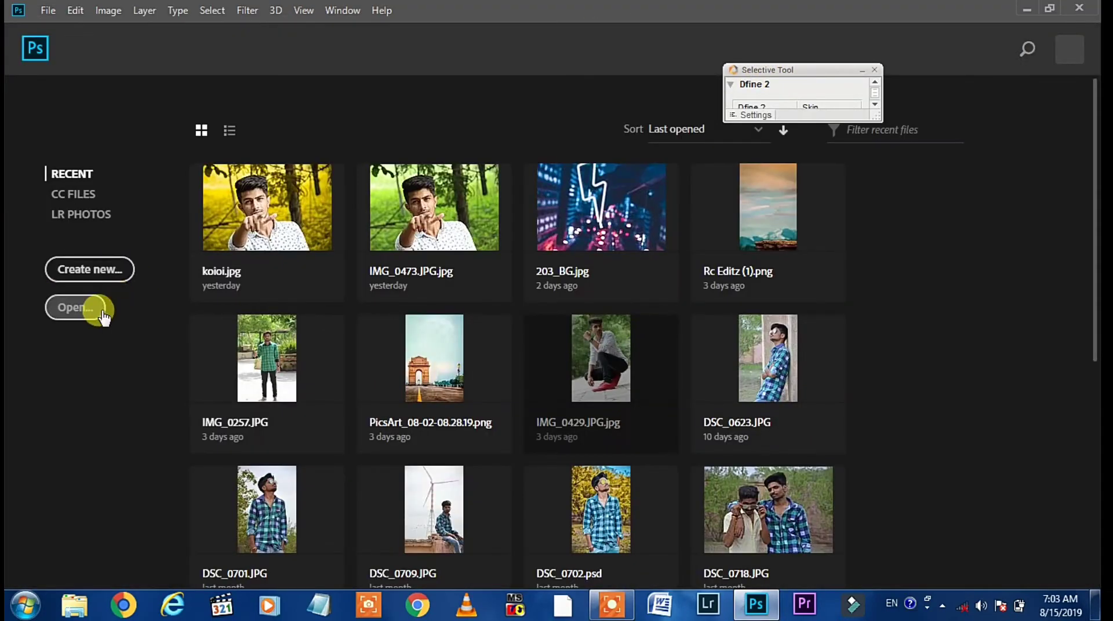
pyautogui.click(103, 312)
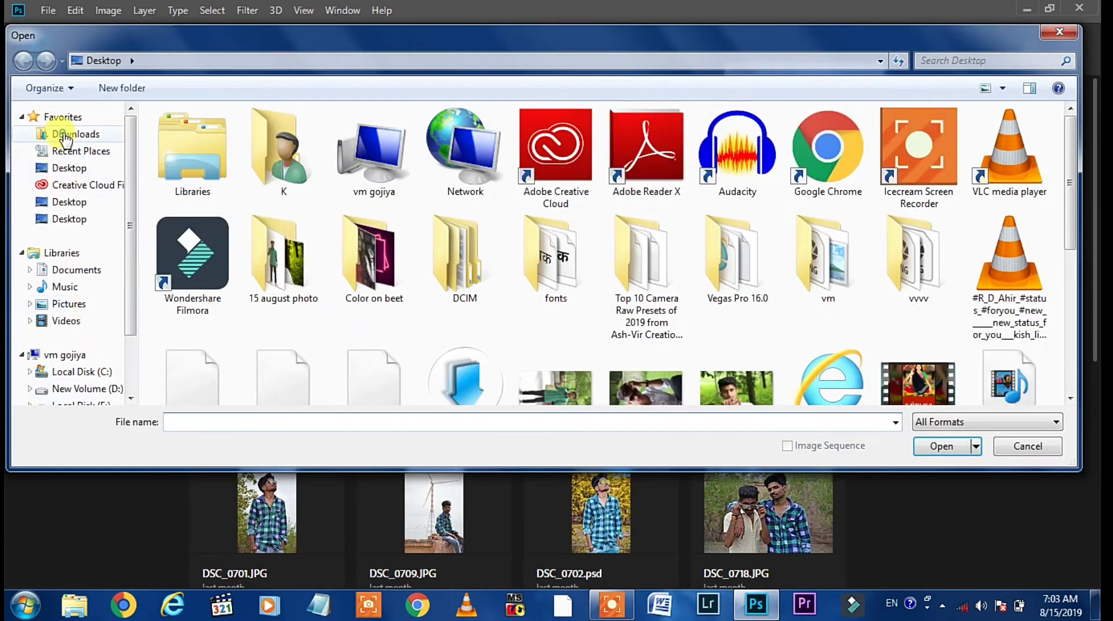
pyautogui.click(66, 135)
pyautogui.click(70, 118)
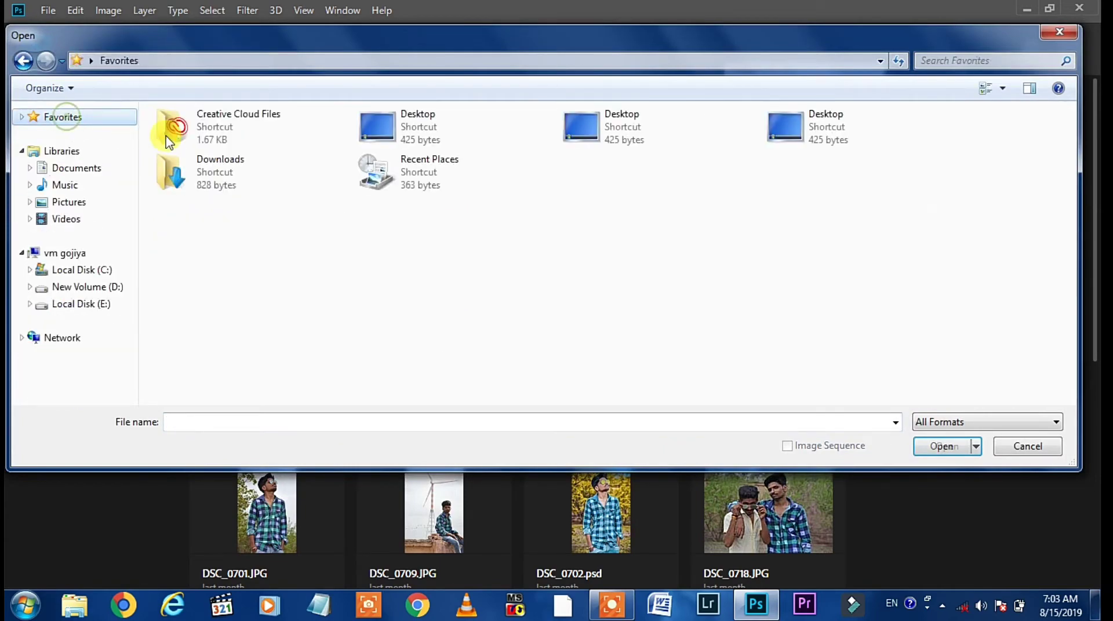
pyautogui.doubleClick(400, 125)
pyautogui.scroll(-5, 615, 275)
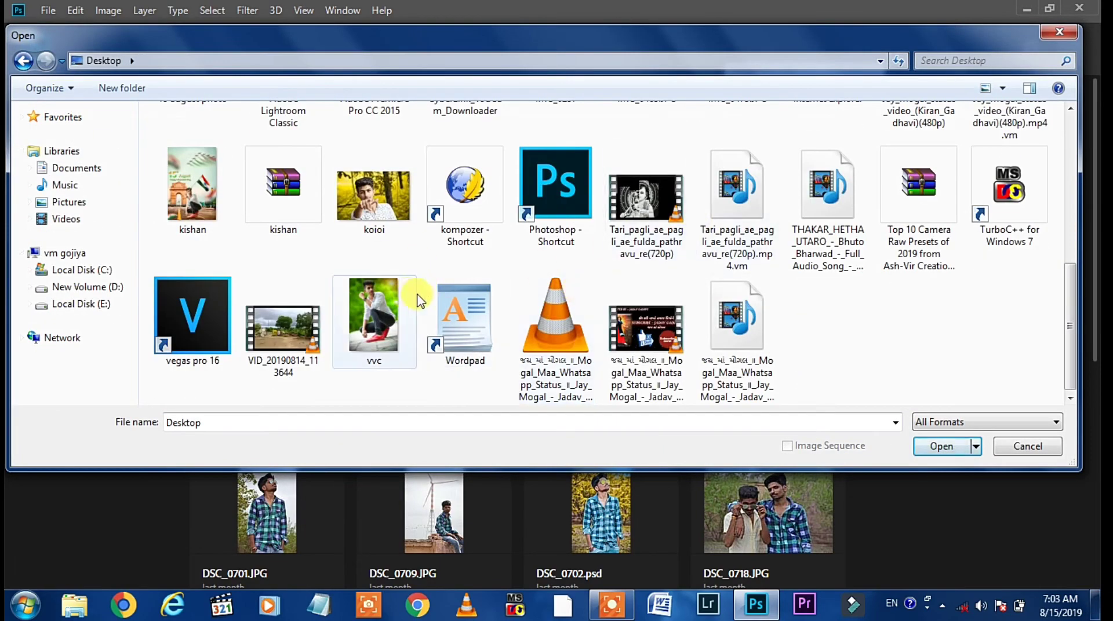
pyautogui.scroll(2, 417, 294)
pyautogui.click(753, 169)
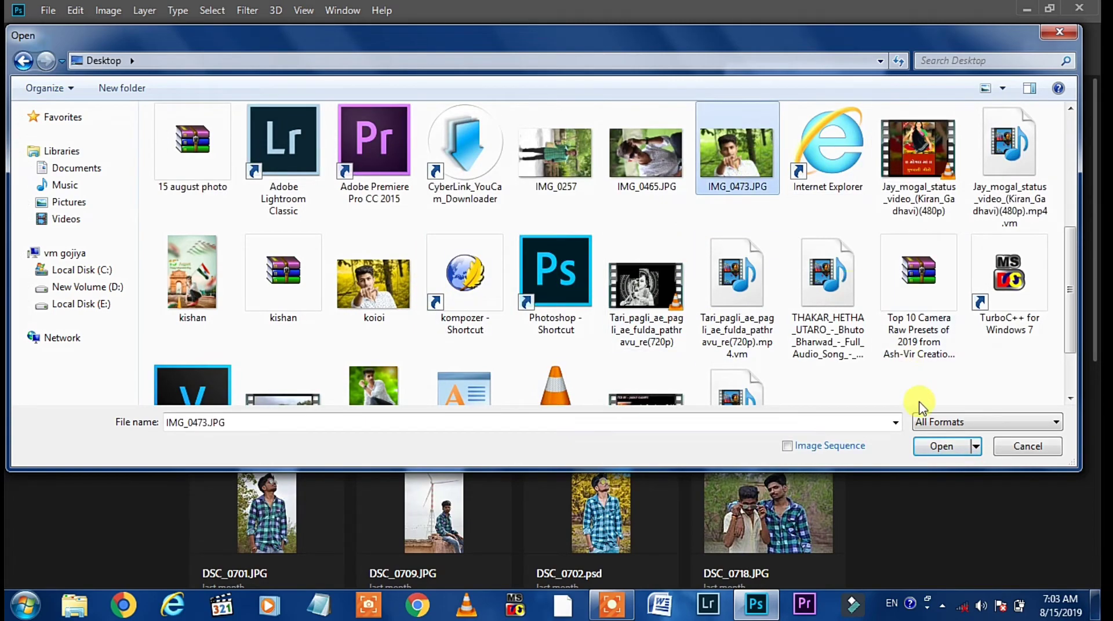
pyautogui.click(945, 449)
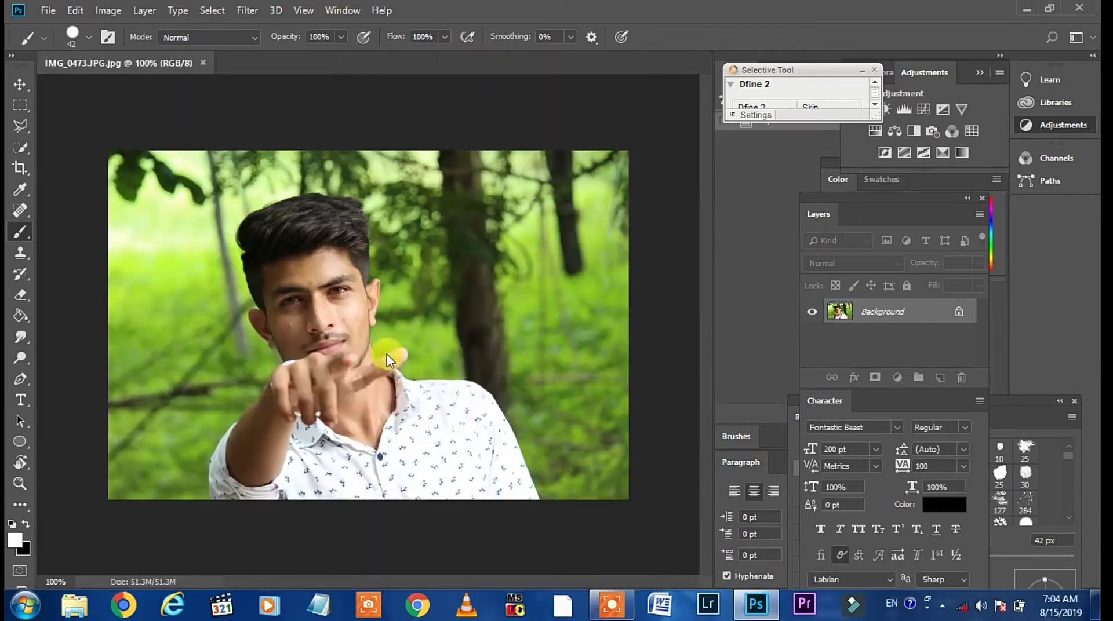
# Step: Undo the stray white brush dot on the photo
pyautogui.click(462, 313)
pyautogui.scroll(1, 319, 308)
pyautogui.scroll(2, 356, 316)
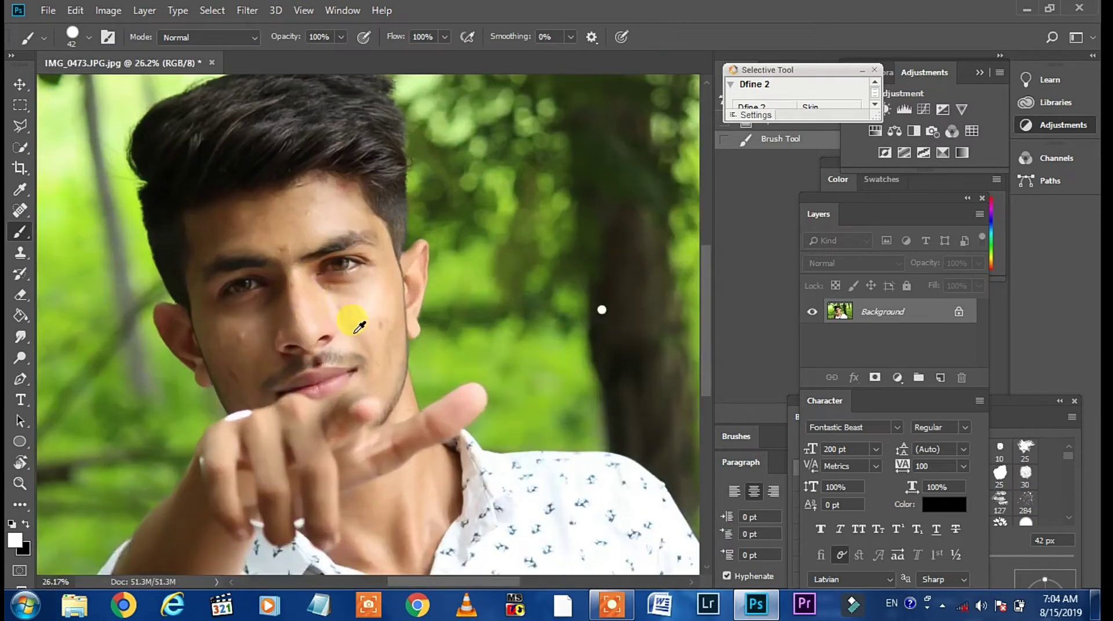
pyautogui.scroll(2, 406, 322)
pyautogui.scroll(-1, 451, 324)
pyautogui.hotkey('ctrl', 'z')
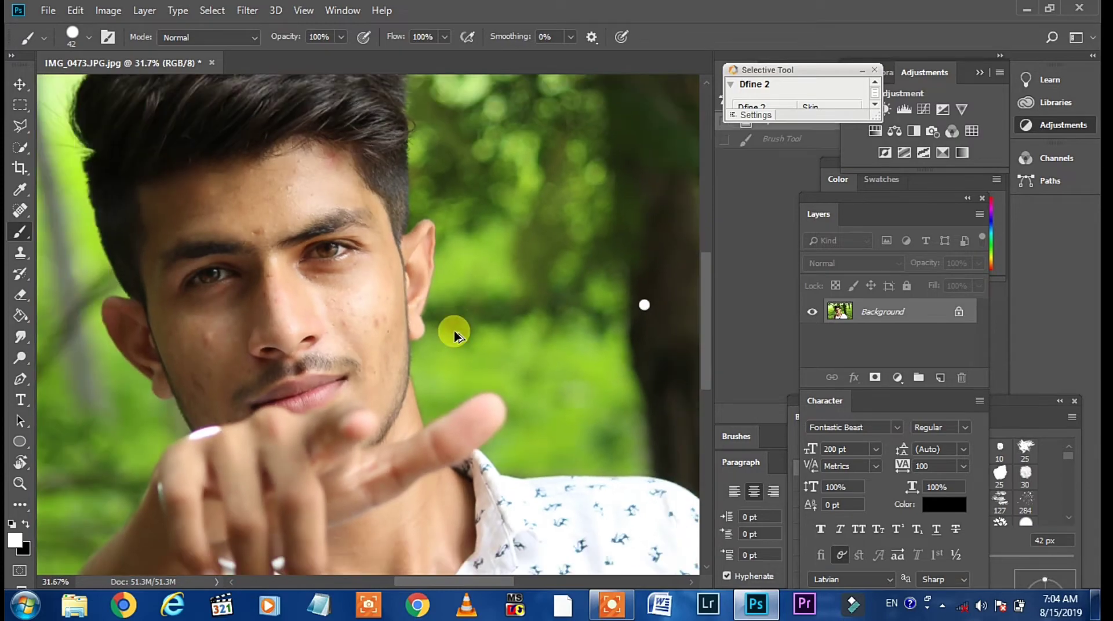
pyautogui.scroll(-2, 455, 324)
pyautogui.scroll(1, 456, 335)
pyautogui.scroll(-2, 434, 331)
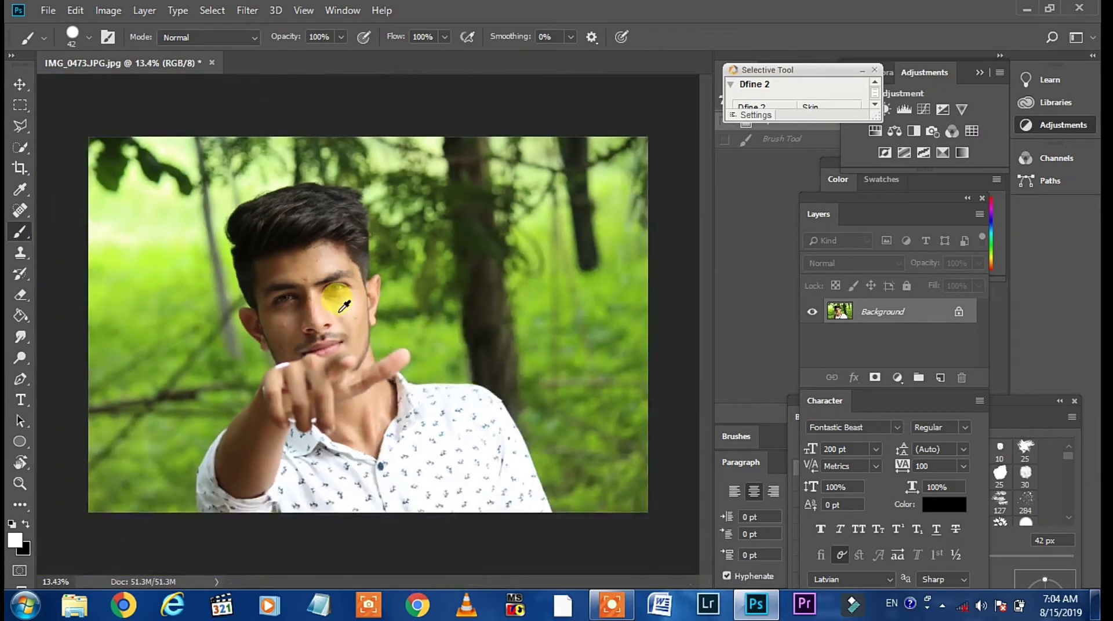
pyautogui.scroll(2, 335, 298)
pyautogui.scroll(2, 360, 305)
pyautogui.scroll(-2, 348, 313)
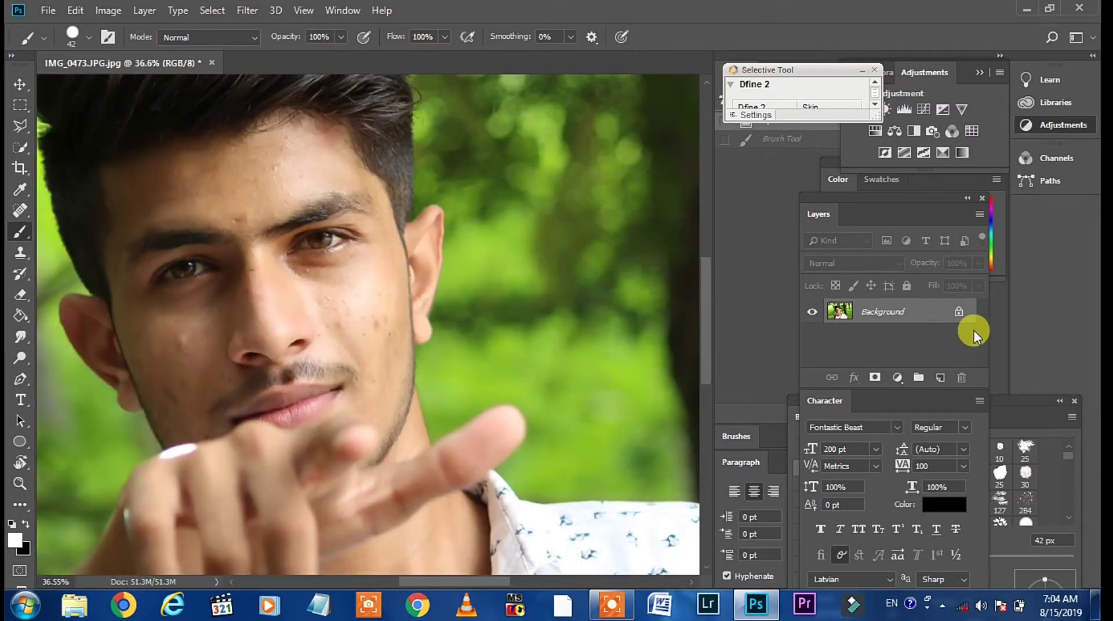
# Step: Unlock the Background as Layer 0 and duplicate it as Layer 0 copy
pyautogui.click(959, 313)
pyautogui.moveTo(939, 313); pyautogui.dragTo(940, 378)
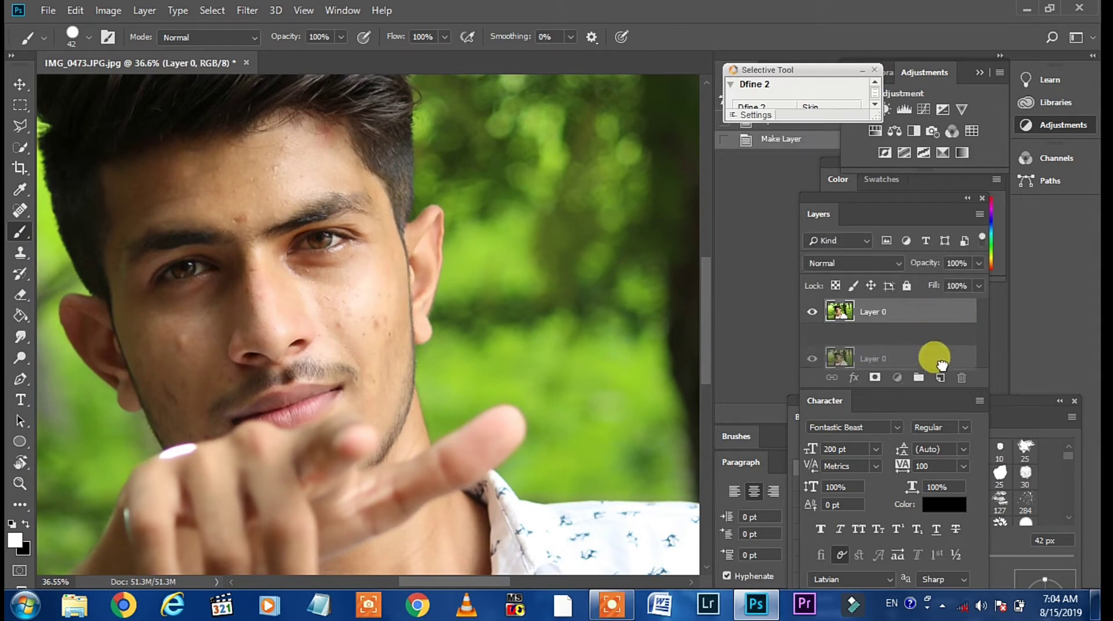
pyautogui.scroll(-1, 179, 261)
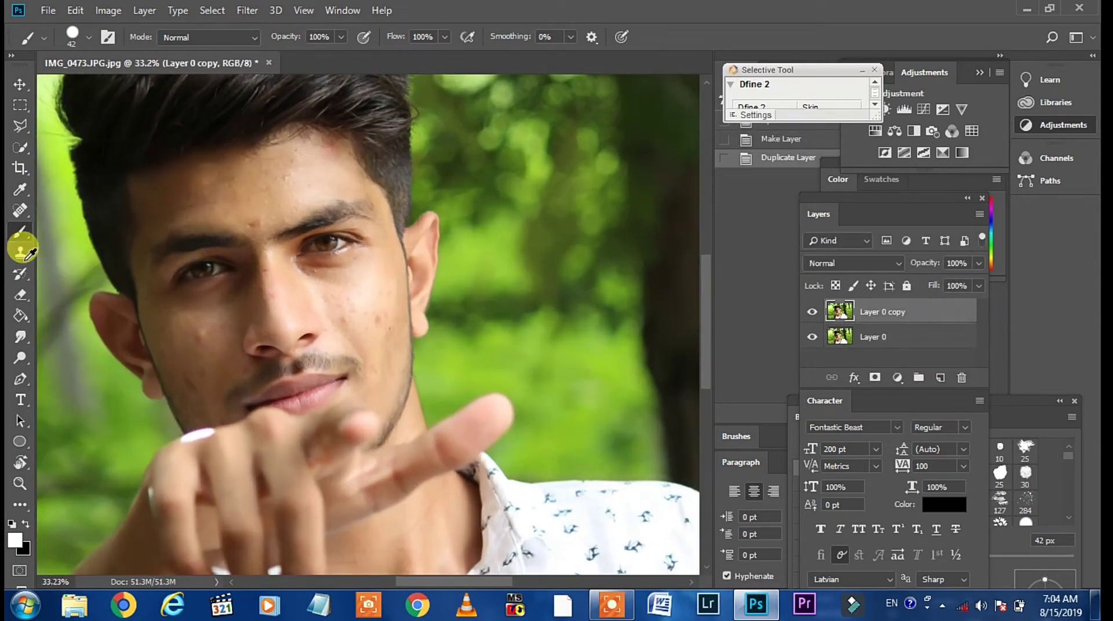
# Step: Heal four forehead blemishes with the Spot Healing Brush
pyautogui.click(24, 211)
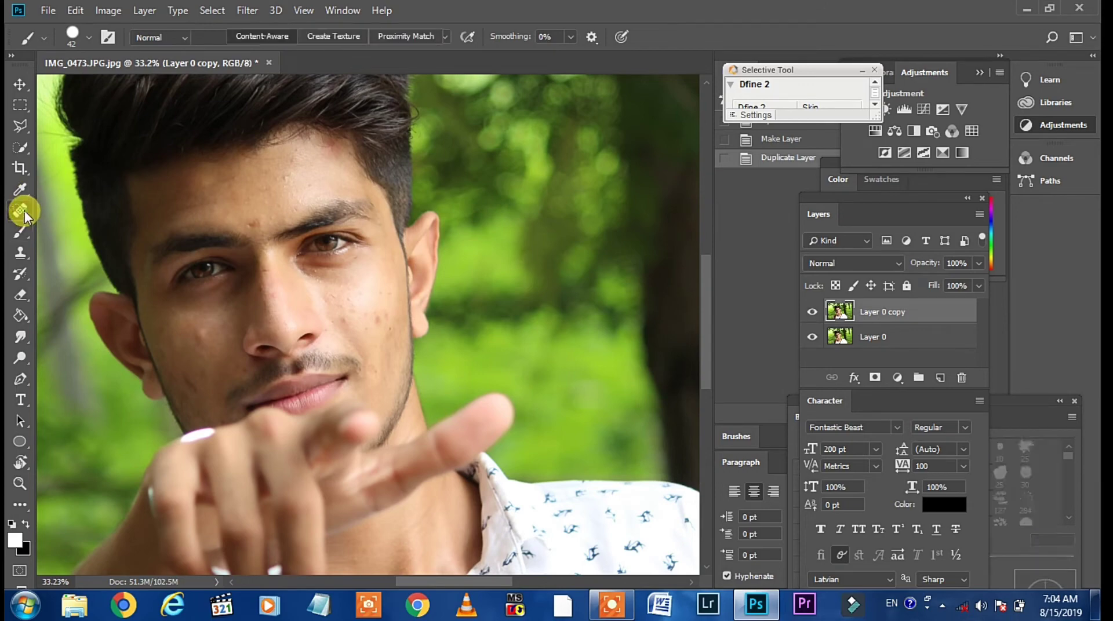
pyautogui.rightClick(19, 210)
pyautogui.click(61, 210)
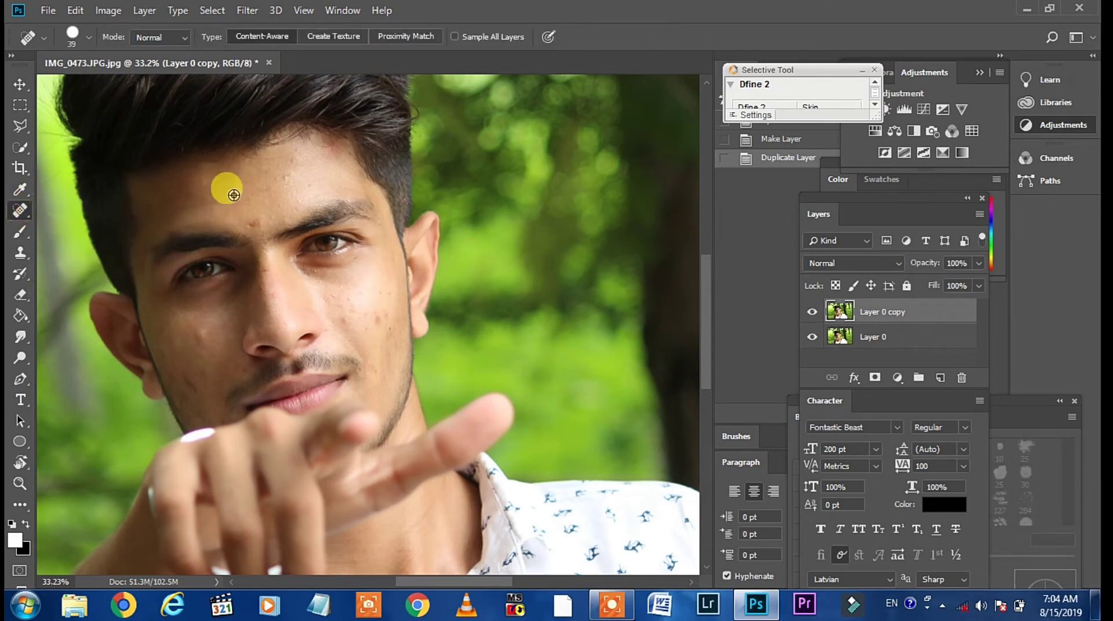
pyautogui.scroll(2, 224, 186)
pyautogui.scroll(2, 281, 199)
pyautogui.scroll(1, 241, 261)
pyautogui.scroll(-1, 290, 191)
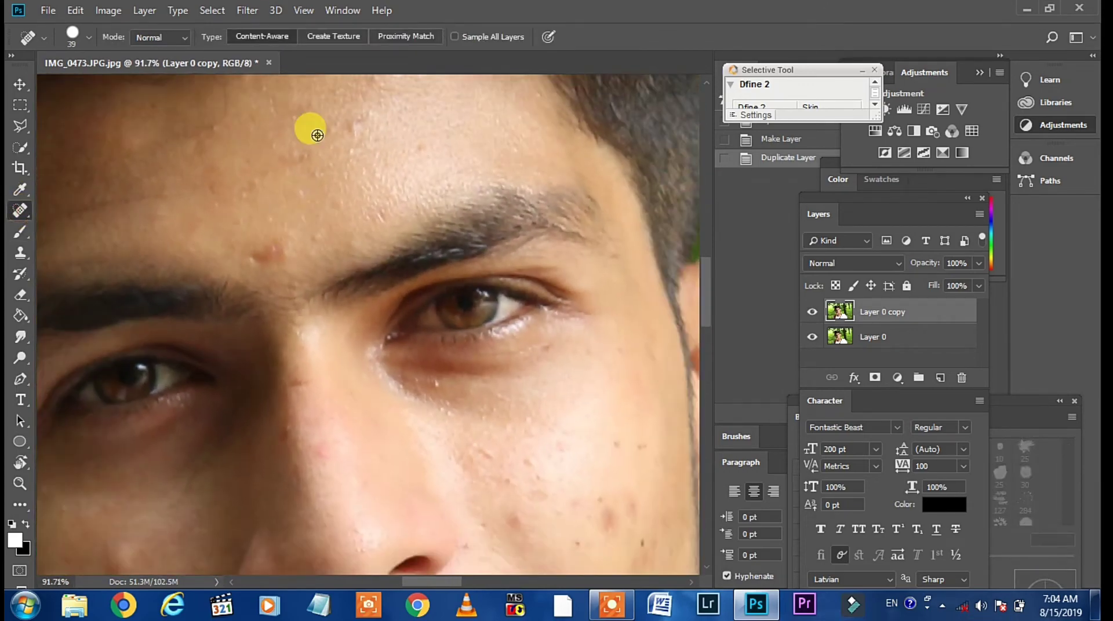
pyautogui.scroll(1, 360, 112)
pyautogui.scroll(1, 373, 174)
pyautogui.click(355, 182)
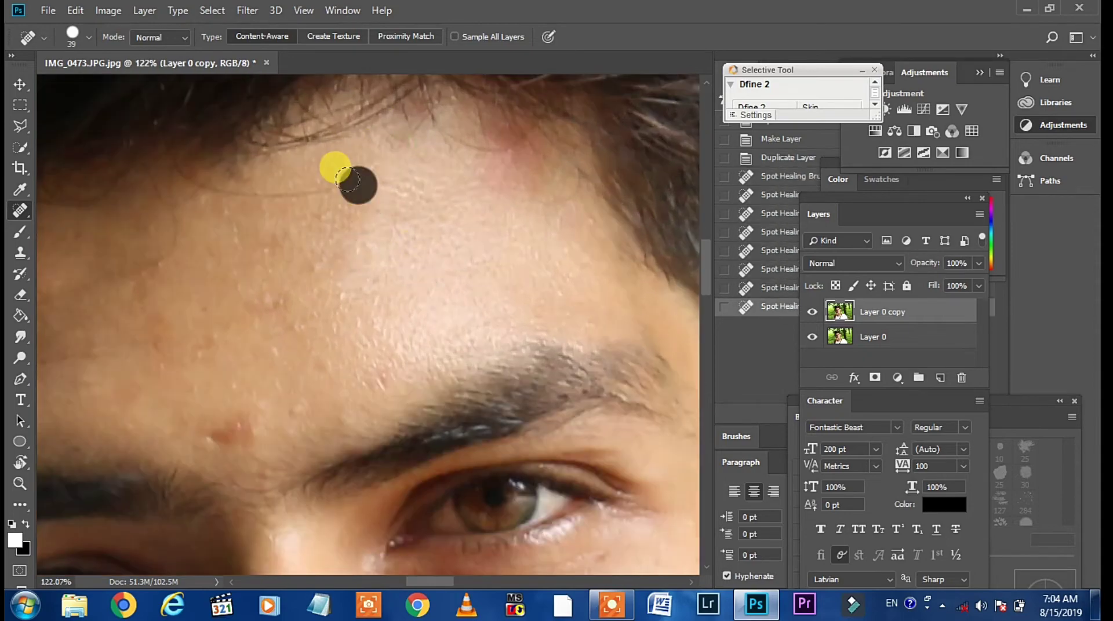
pyautogui.click(161, 236)
pyautogui.click(244, 359)
pyautogui.click(299, 406)
# Step: Patch the cheek and beside-the-nose blemishes with clean cheek skin using the Patch tool
pyautogui.scroll(2, 365, 316)
pyautogui.scroll(-5, 377, 360)
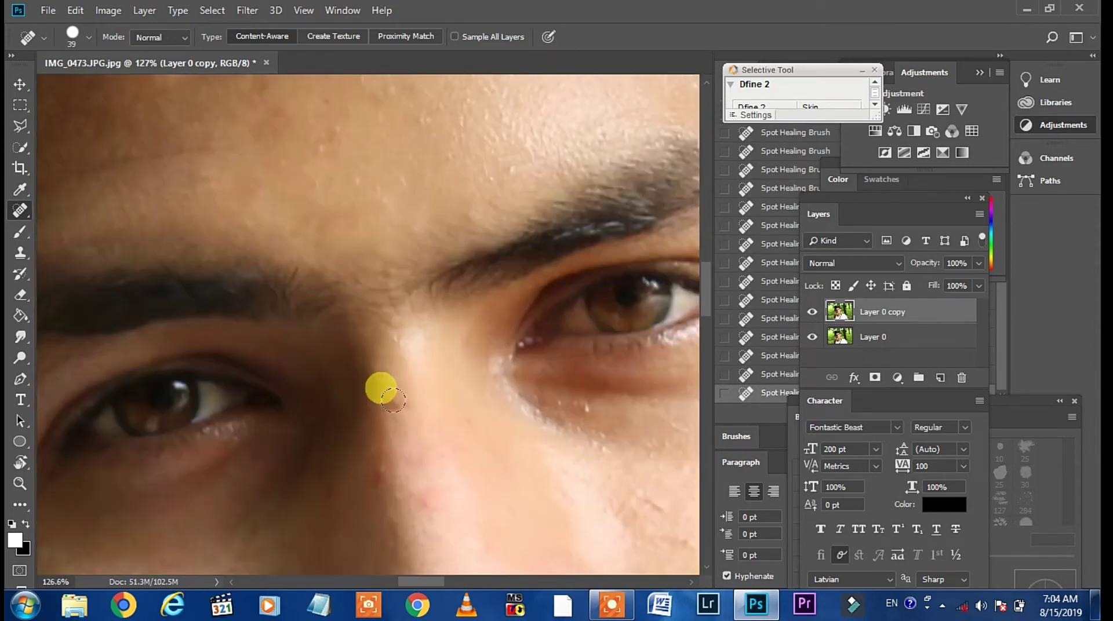
pyautogui.scroll(-3, 493, 423)
pyautogui.scroll(1, 440, 452)
pyautogui.scroll(-2, 458, 443)
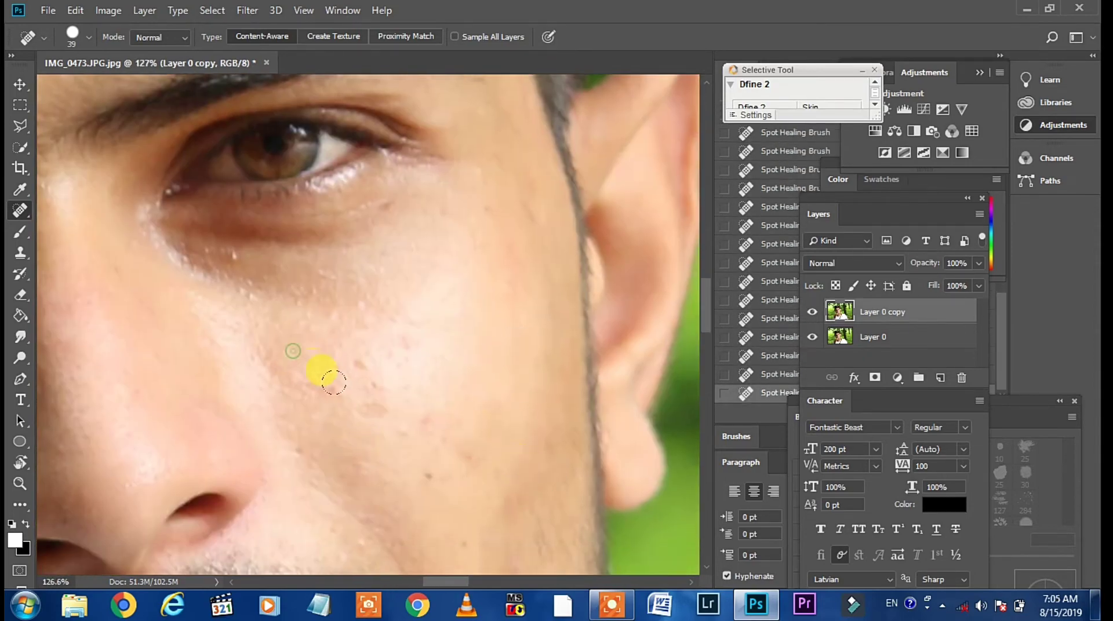
pyautogui.scroll(-2, 441, 397)
pyautogui.scroll(-1, 458, 464)
pyautogui.scroll(-1, 145, 308)
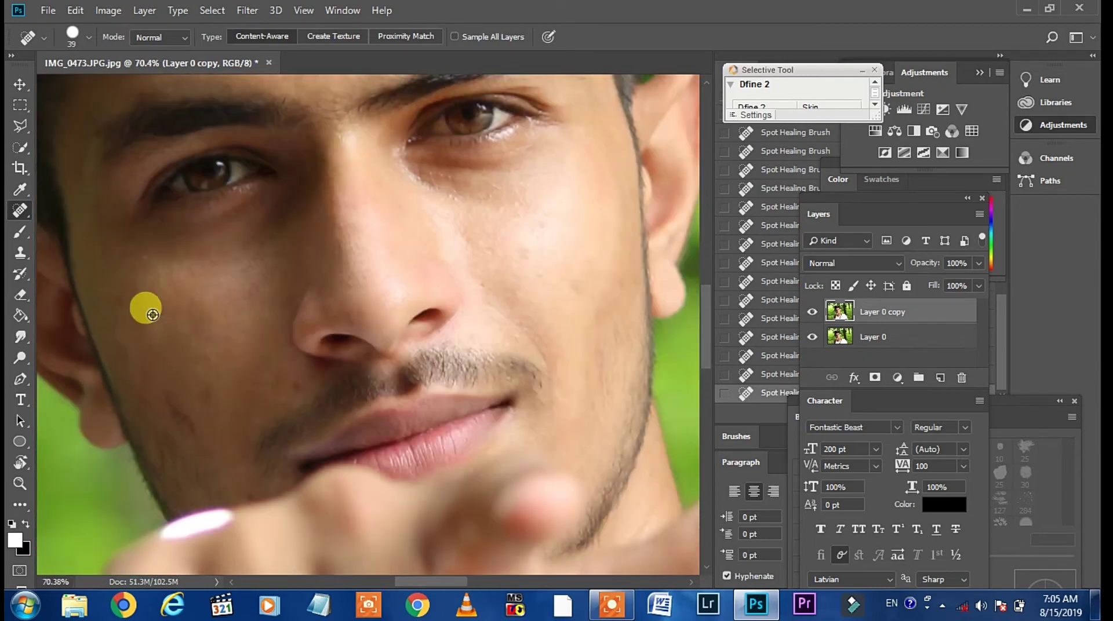
pyautogui.scroll(3, 184, 301)
pyautogui.scroll(2, 203, 281)
pyautogui.hotkey('shift', 'j')
pyautogui.hotkey('shift', 'j')
pyautogui.moveTo(204, 281); pyautogui.dragTo(202, 316)
pyautogui.hotkey('ctrl', 'd')
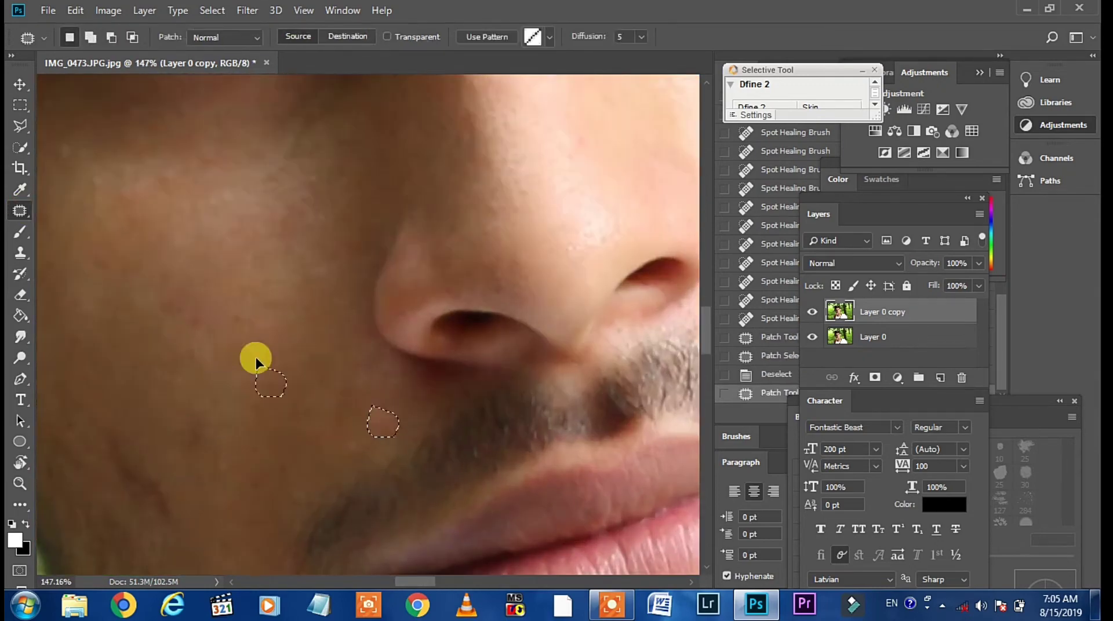
pyautogui.moveTo(244, 405); pyautogui.dragTo(255, 441)
pyautogui.moveTo(336, 448); pyautogui.dragTo(311, 313)
pyautogui.hotkey('ctrl', 'd')
# Step: Spot-heal the remaining cheek spots and the dark mark along the jaw
pyautogui.scroll(-2, 310, 313)
pyautogui.rightClick(19, 210)
pyautogui.click(93, 210)
pyautogui.click(279, 266)
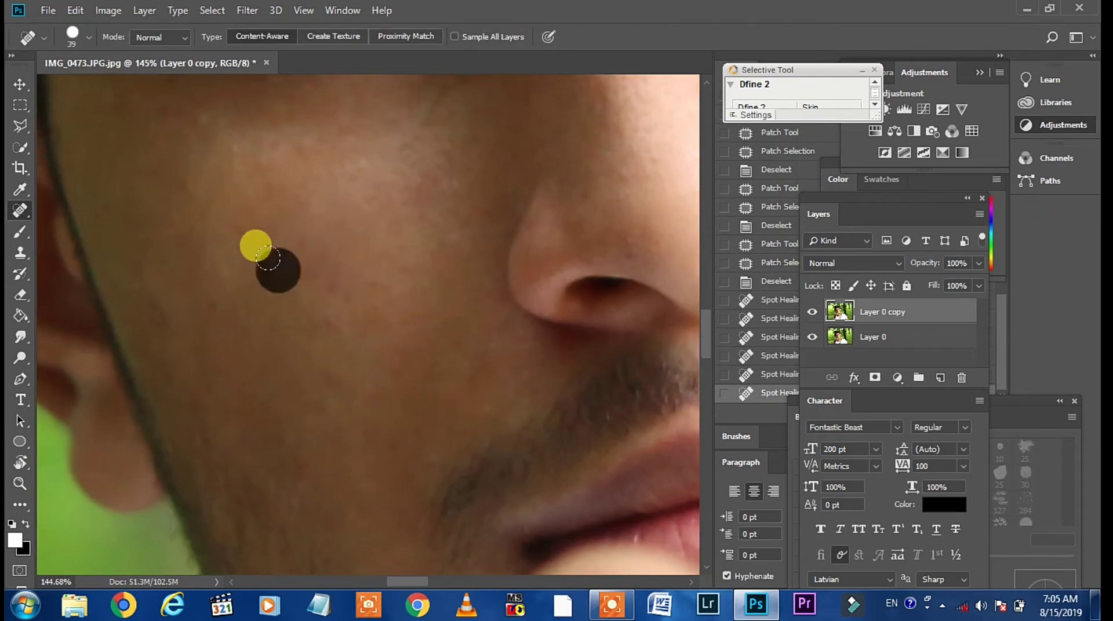
pyautogui.scroll(3, 484, 236)
pyautogui.moveTo(219, 442); pyautogui.dragTo(376, 406)
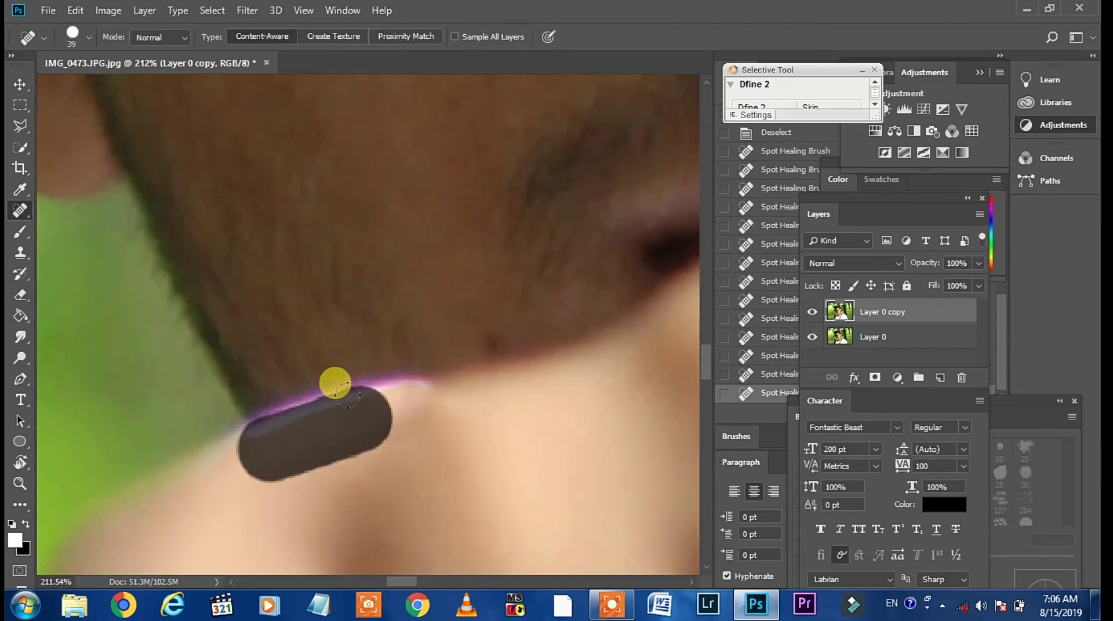
pyautogui.scroll(-8, 371, 400)
pyautogui.scroll(7, 336, 280)
pyautogui.click(389, 387)
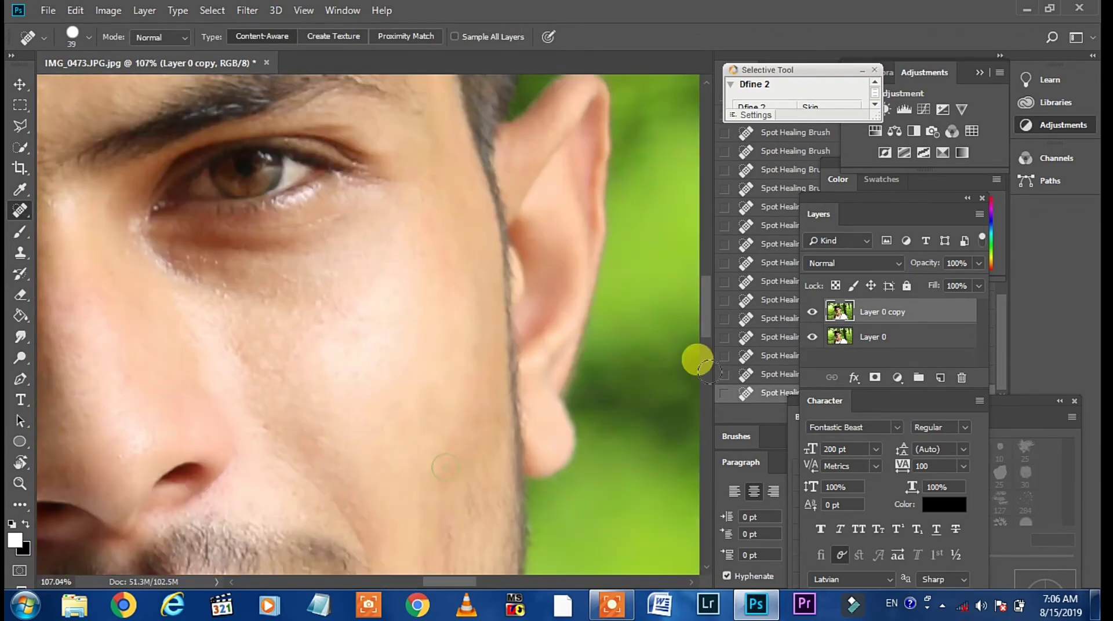
# Step: Toggle Layer 0 copy's visibility to compare before and after retouching
pyautogui.click(812, 311)
pyautogui.scroll(-3, 549, 330)
pyautogui.scroll(-1, 419, 333)
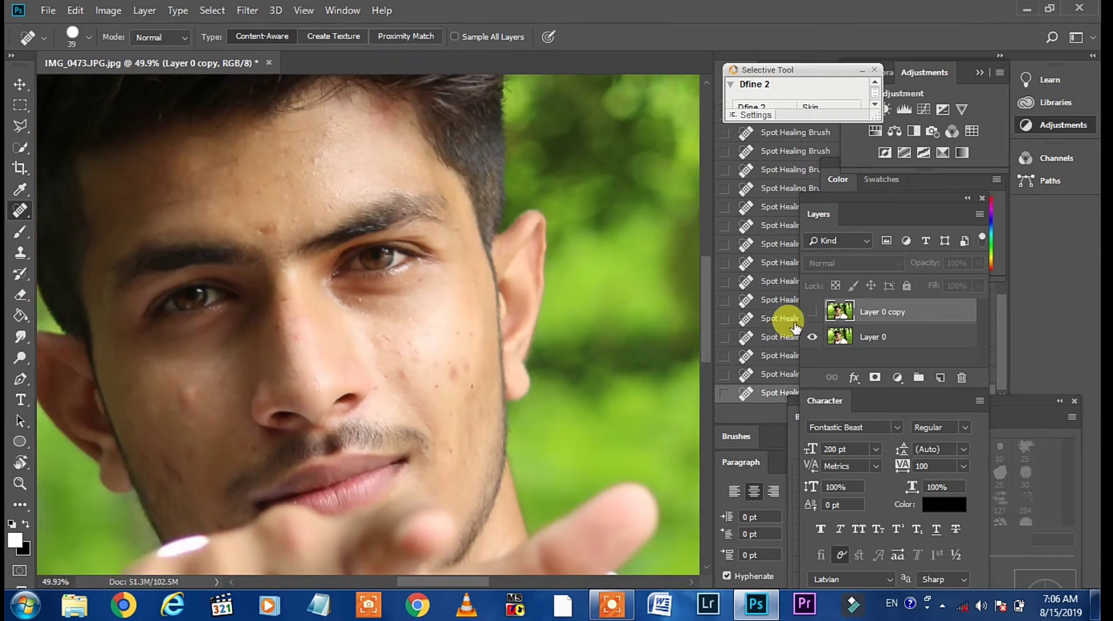
pyautogui.click(812, 312)
pyautogui.click(812, 312)
pyautogui.click(812, 312)
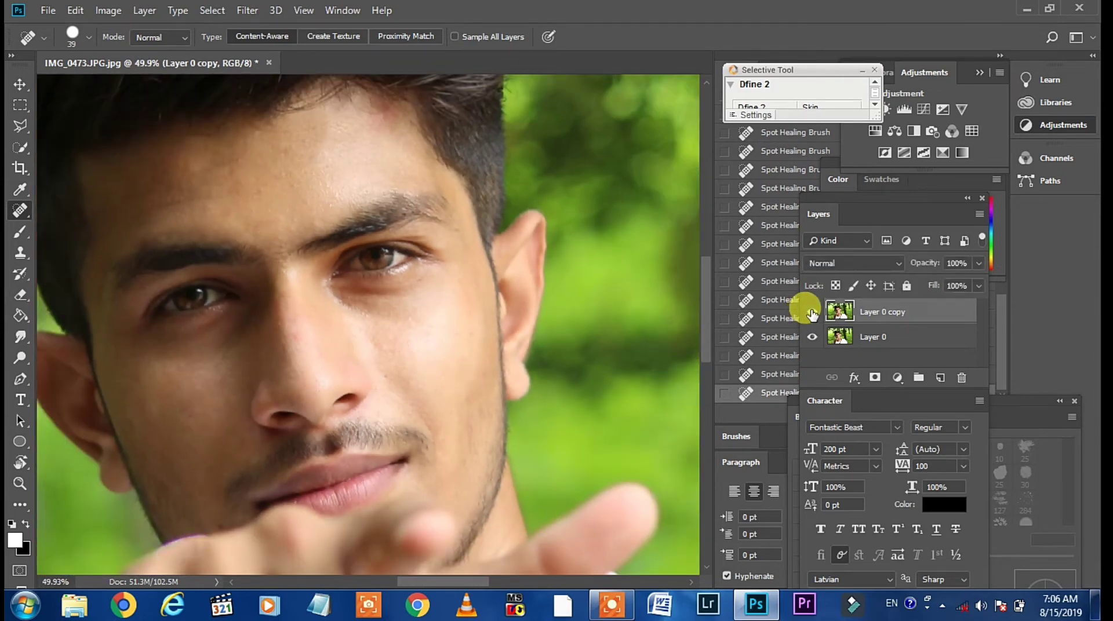
pyautogui.click(813, 312)
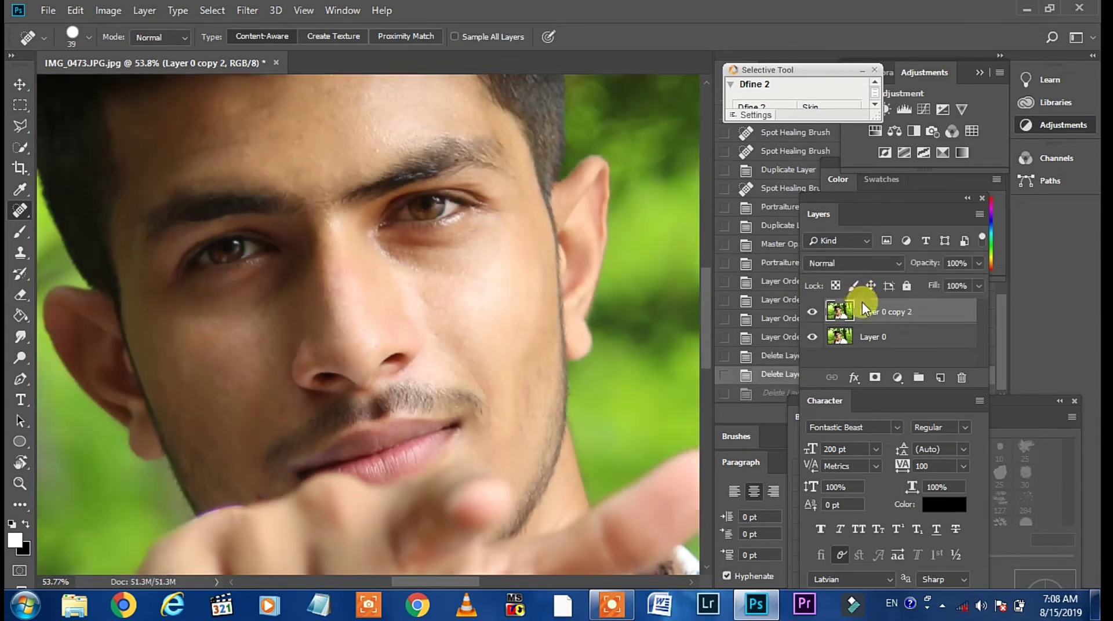
# Step: Launch the Imagenomic Portraiture filter from the Filter menu
pyautogui.click(243, 11)
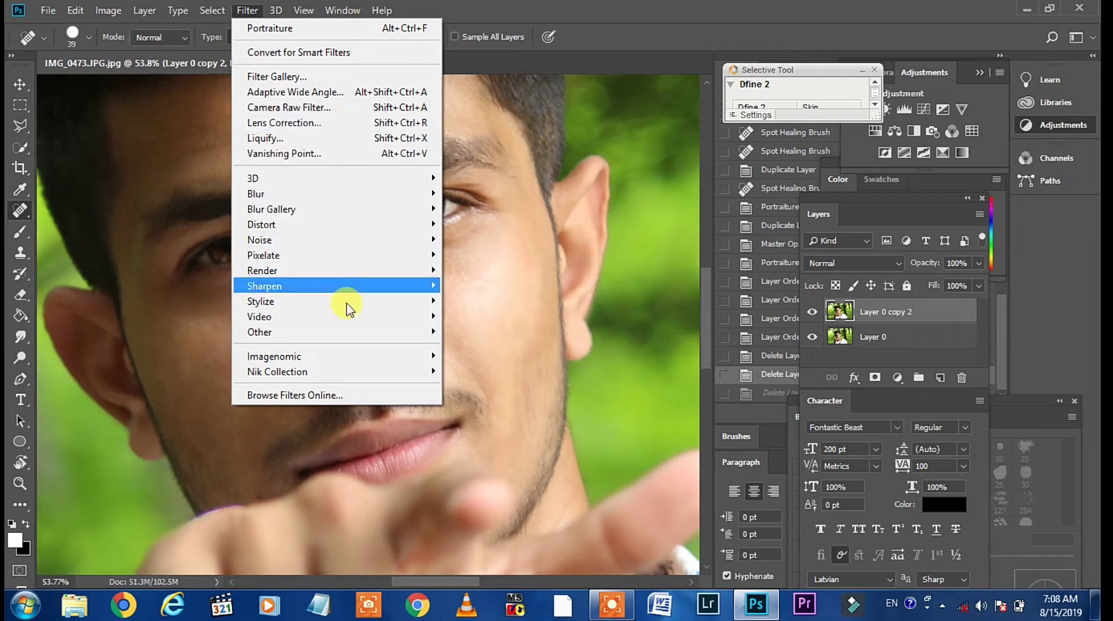
pyautogui.moveTo(274, 357)
pyautogui.click(476, 356)
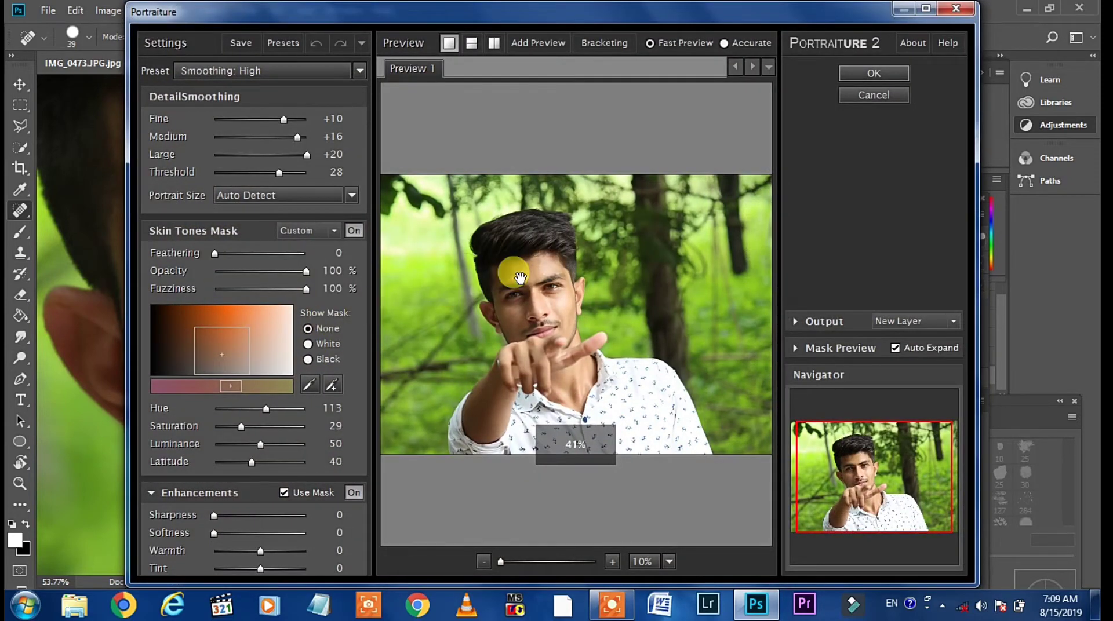
# Step: Zoom the preview onto the face, sample skin tone, and choose the Smoothing: High preset
pyautogui.moveTo(558, 562); pyautogui.dragTo(521, 559)
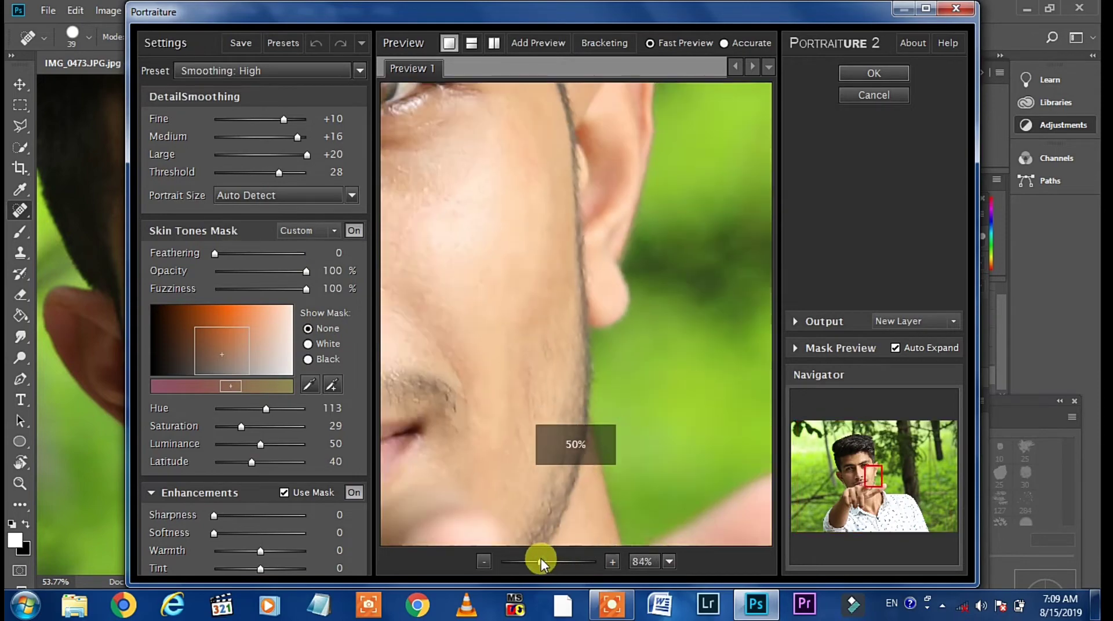
pyautogui.moveTo(497, 335); pyautogui.dragTo(604, 355)
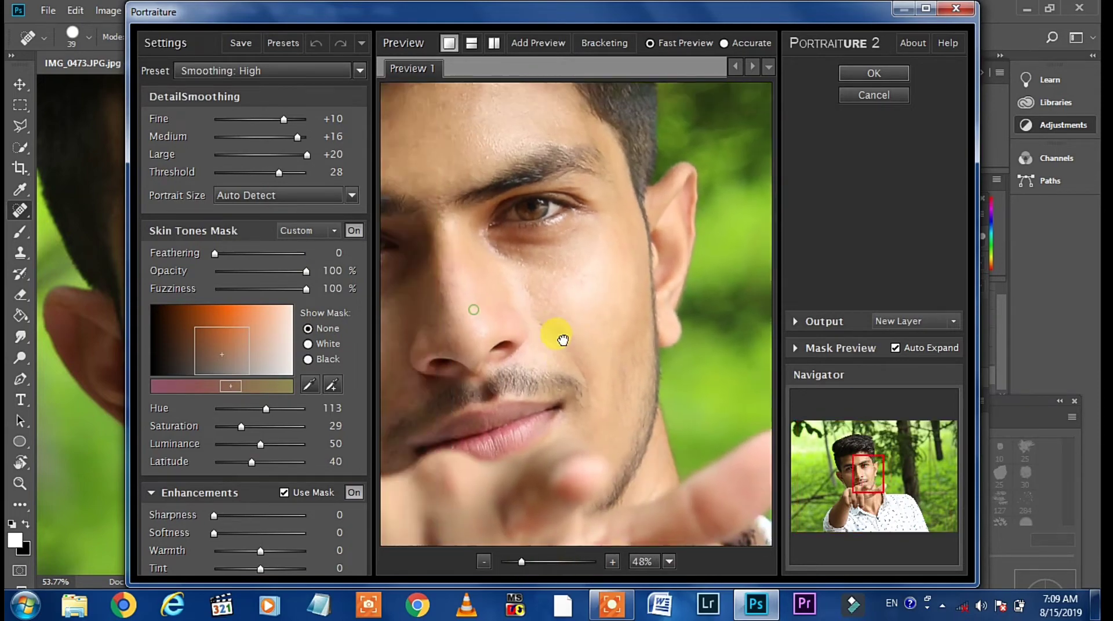
pyautogui.click(310, 384)
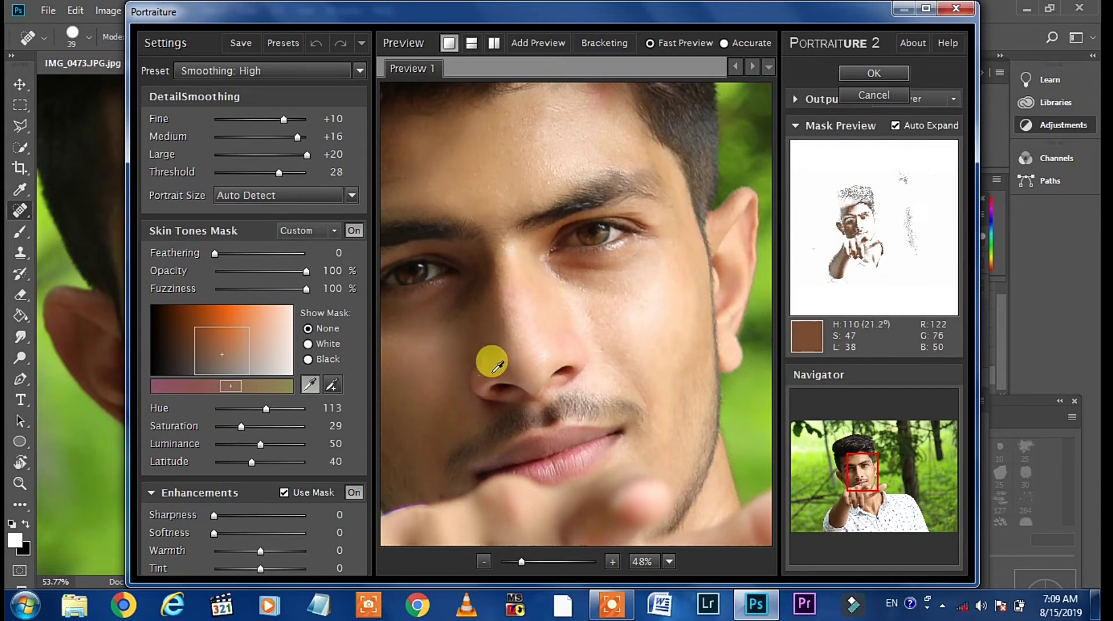
pyautogui.click(470, 337)
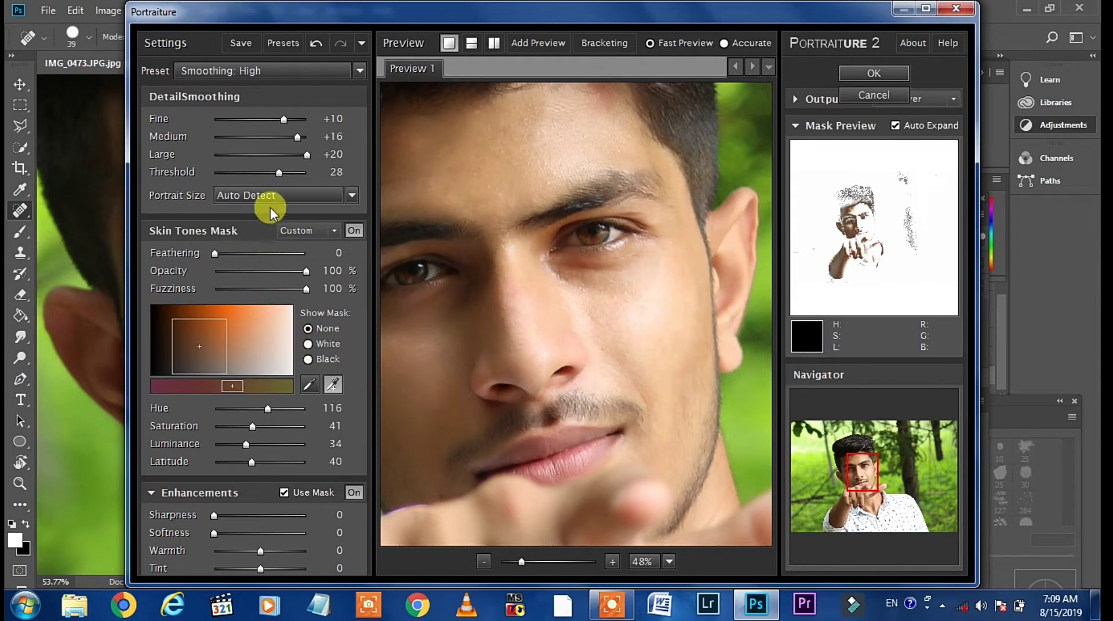
pyautogui.click(251, 71)
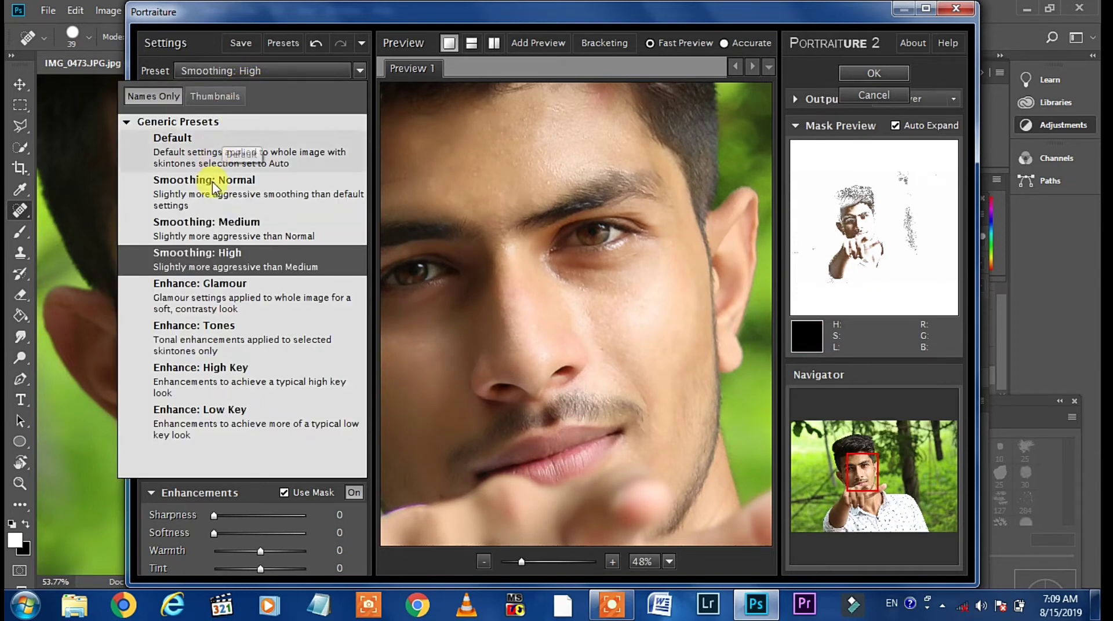
pyautogui.click(228, 253)
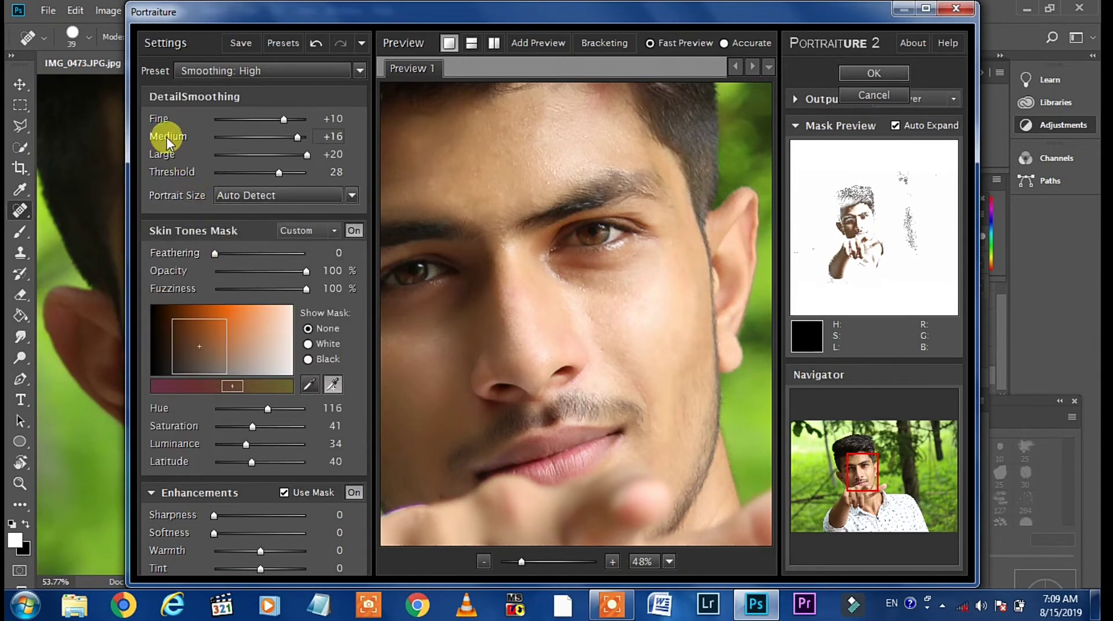
# Step: Set Fine +12, Threshold 24, Sharpness 5, Softness 3, resample forehead skin, and apply
pyautogui.moveTo(269, 119)
pyautogui.mouseDown()
pyautogui.moveTo(297, 121)
pyautogui.moveTo(288, 120)
pyautogui.mouseUp()
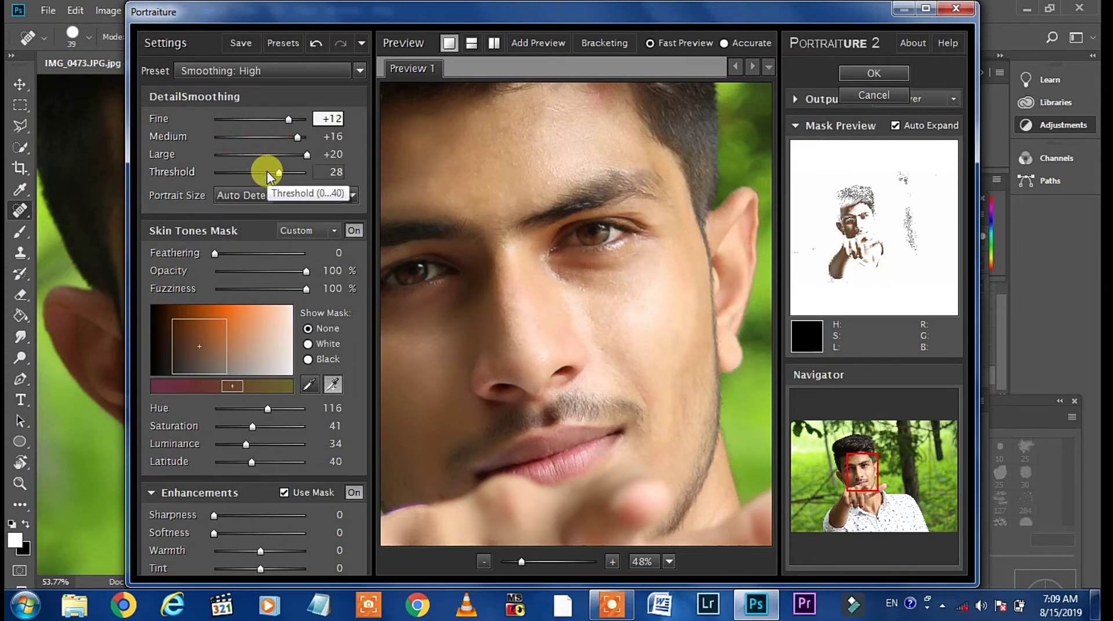
pyautogui.moveTo(271, 177); pyautogui.dragTo(262, 177)
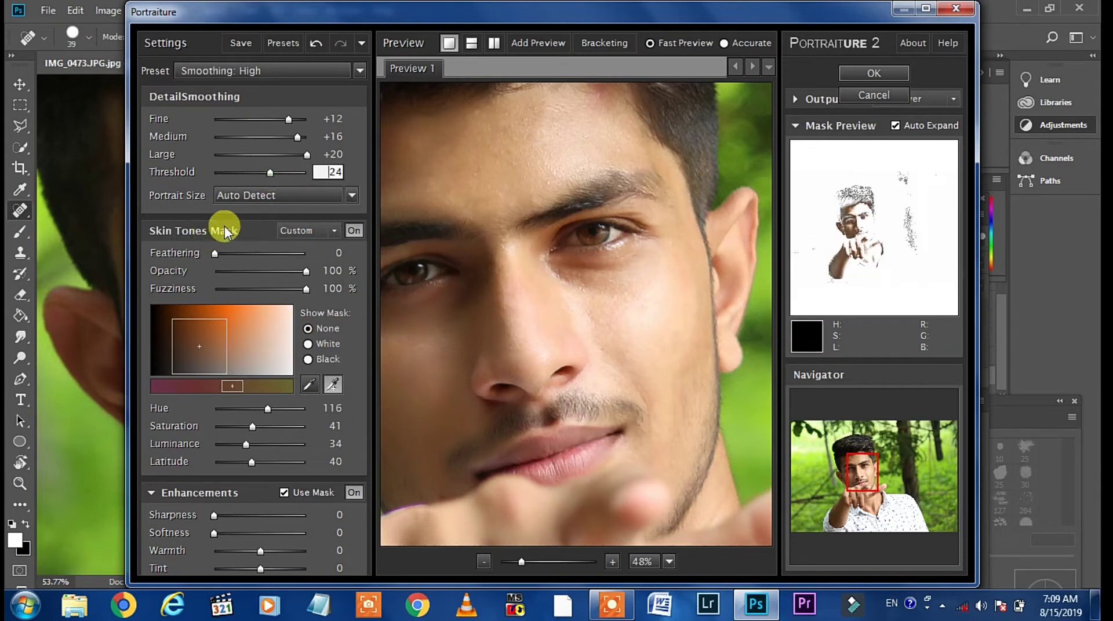
pyautogui.moveTo(235, 257)
pyautogui.mouseDown()
pyautogui.moveTo(249, 258)
pyautogui.moveTo(178, 262)
pyautogui.mouseUp()
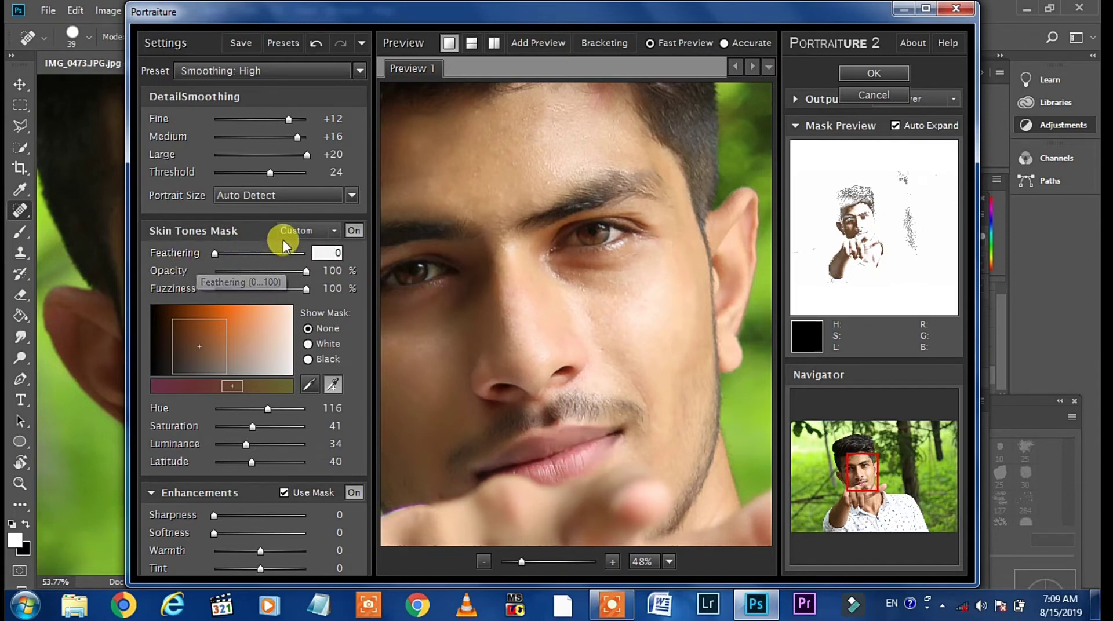
pyautogui.click(315, 227)
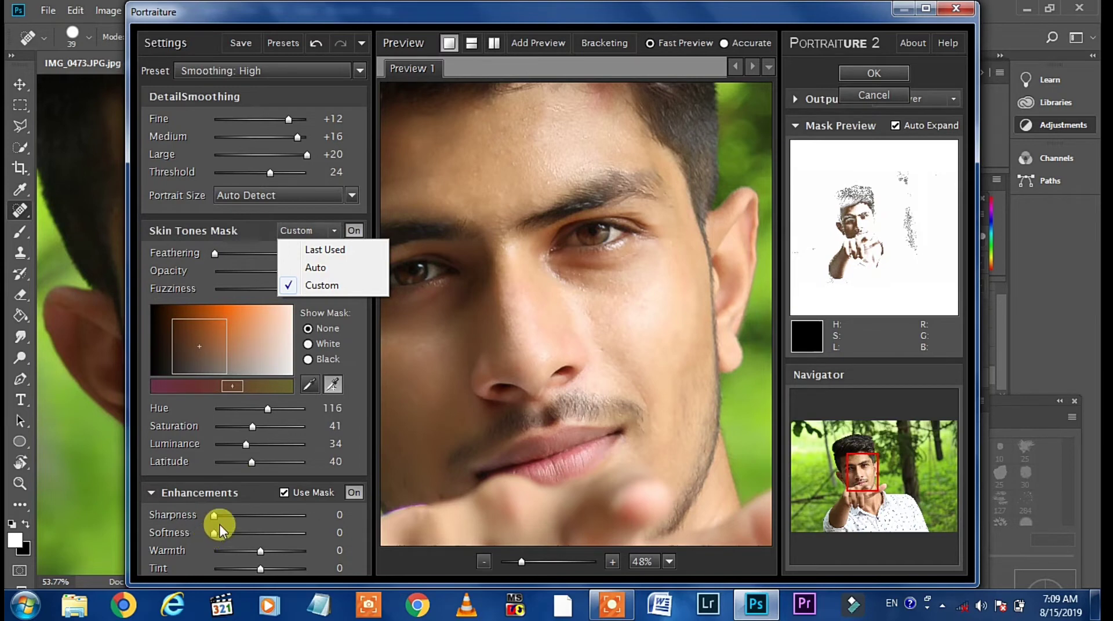
pyautogui.moveTo(231, 515); pyautogui.dragTo(224, 517)
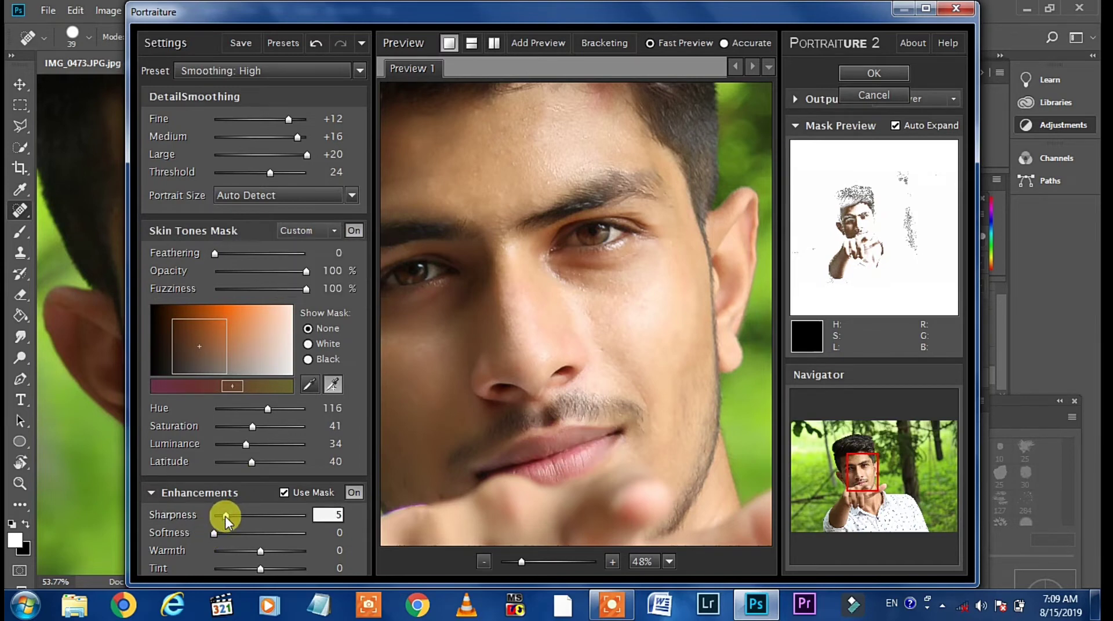
pyautogui.moveTo(218, 534); pyautogui.dragTo(221, 534)
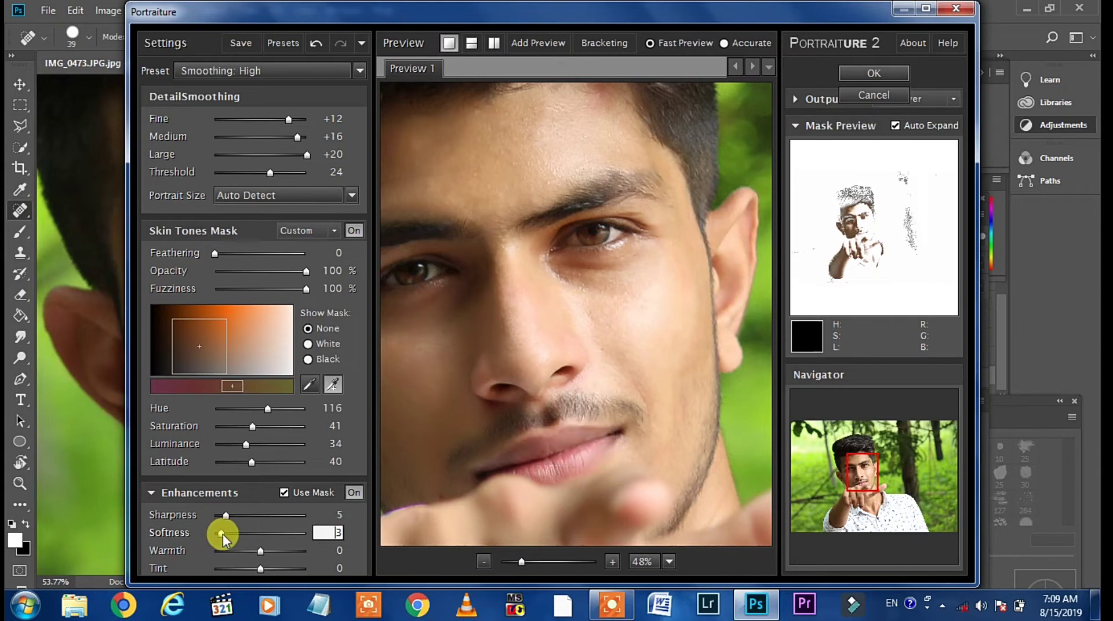
pyautogui.click(522, 242)
pyautogui.moveTo(525, 243); pyautogui.dragTo(495, 169)
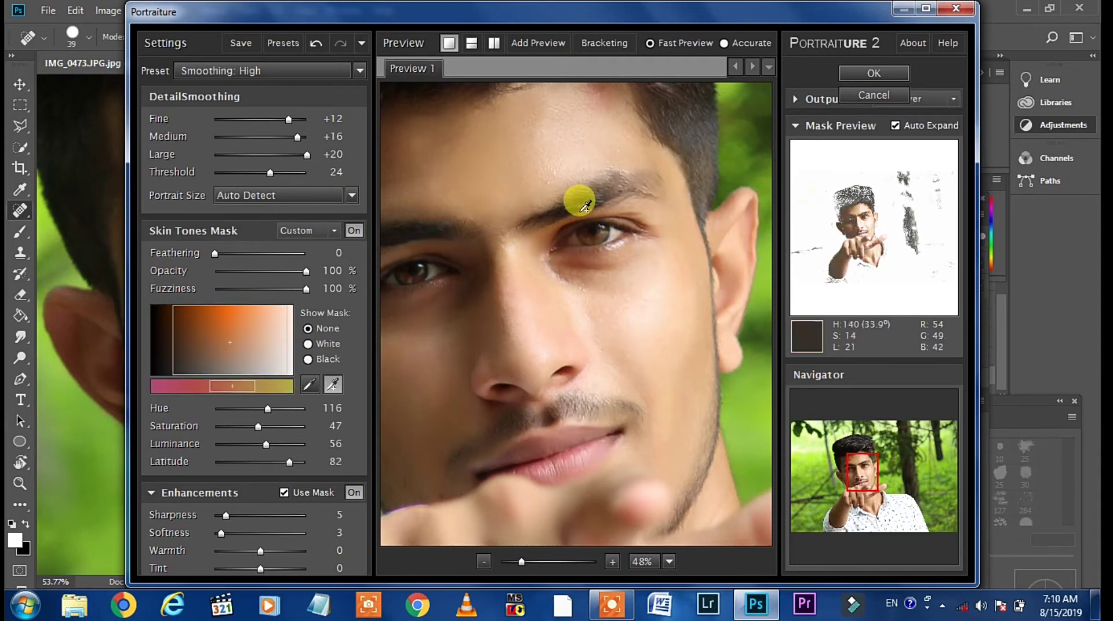
pyautogui.click(863, 72)
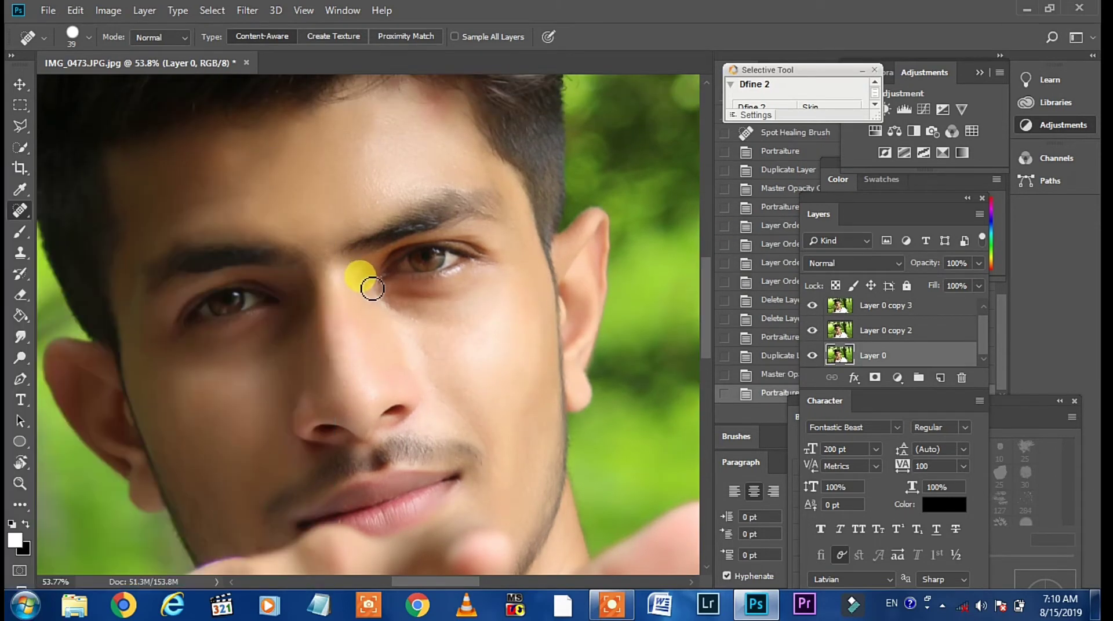
# Step: Make Layer 0 copy 3 visible and select it
pyautogui.scroll(-2, 373, 288)
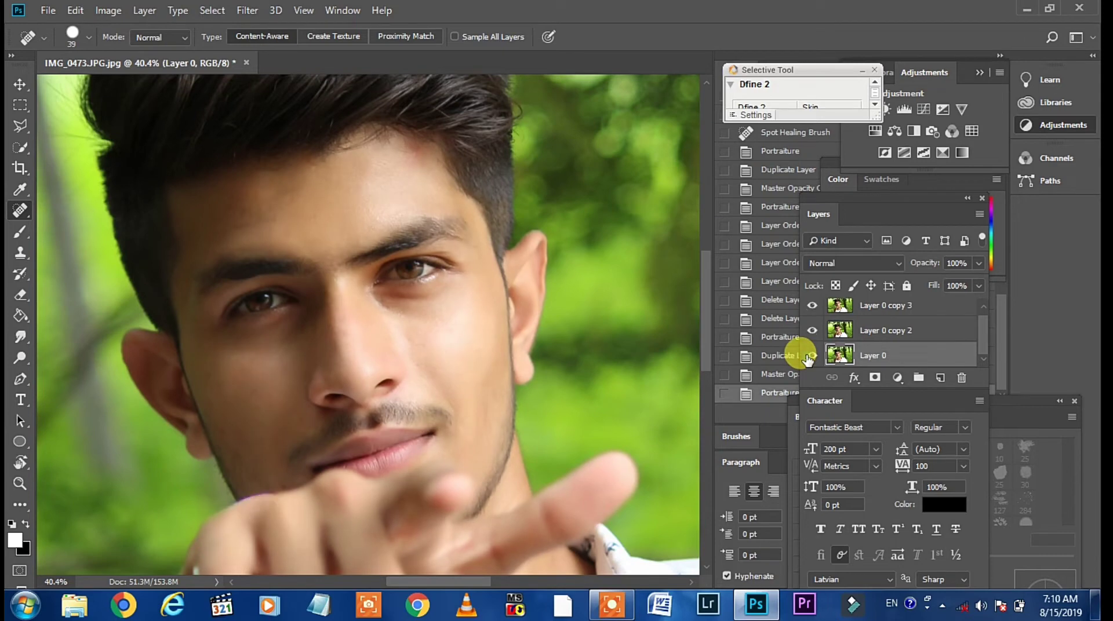
pyautogui.click(812, 330)
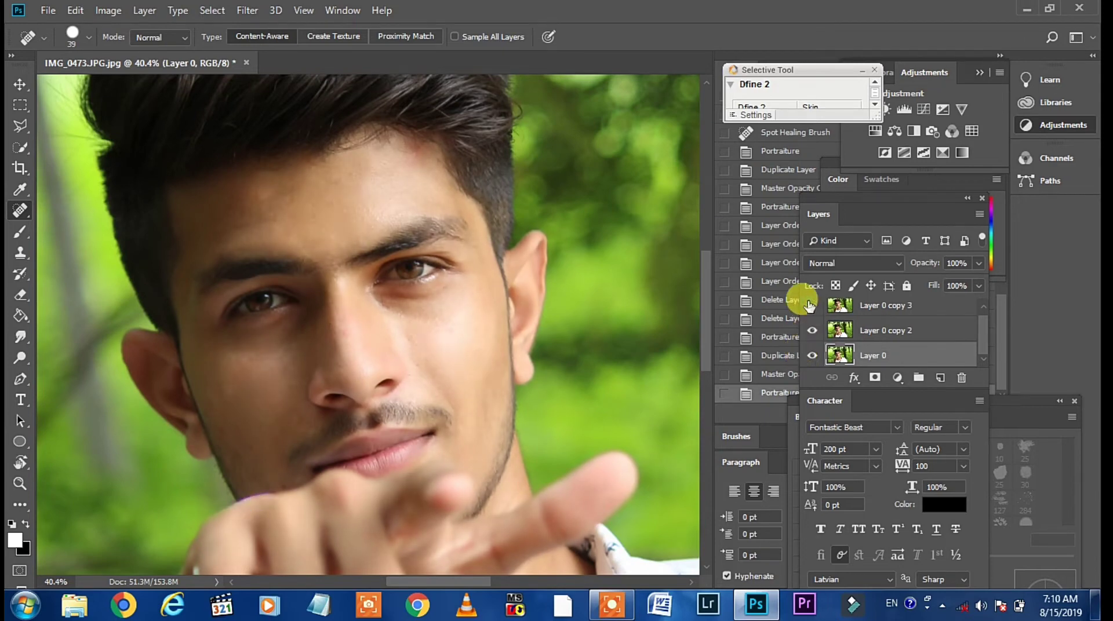
pyautogui.click(812, 305)
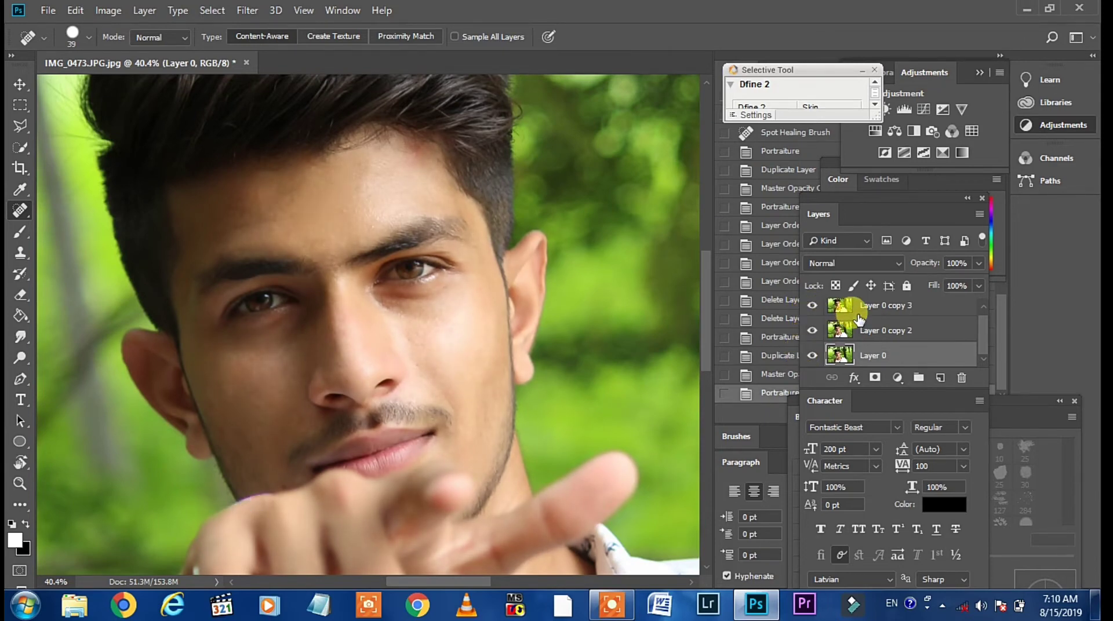
pyautogui.click(847, 307)
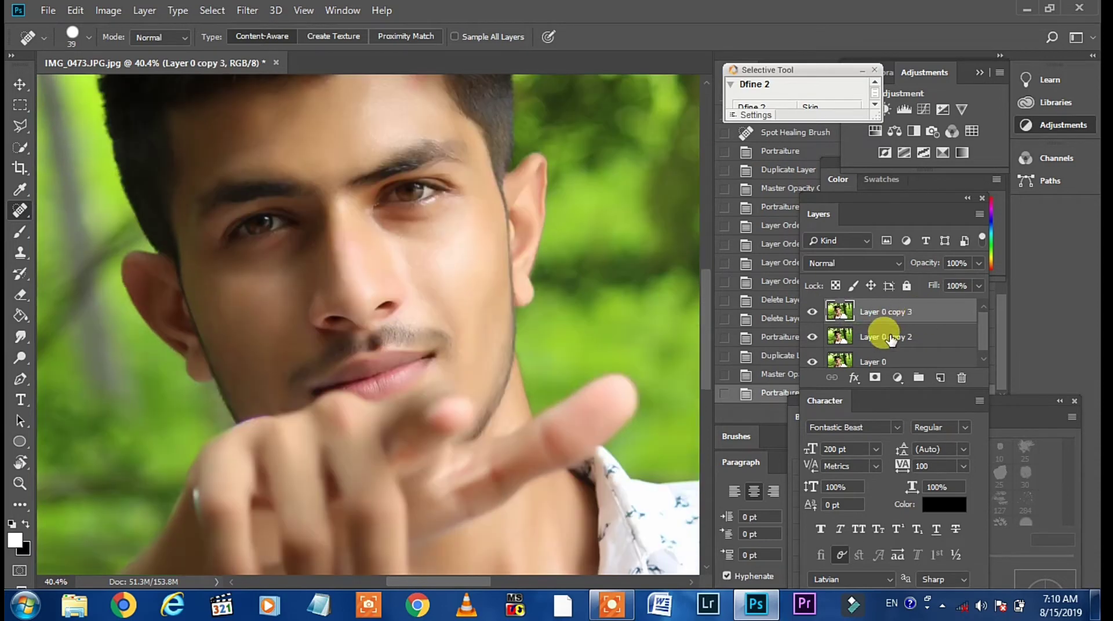
pyautogui.click(891, 340)
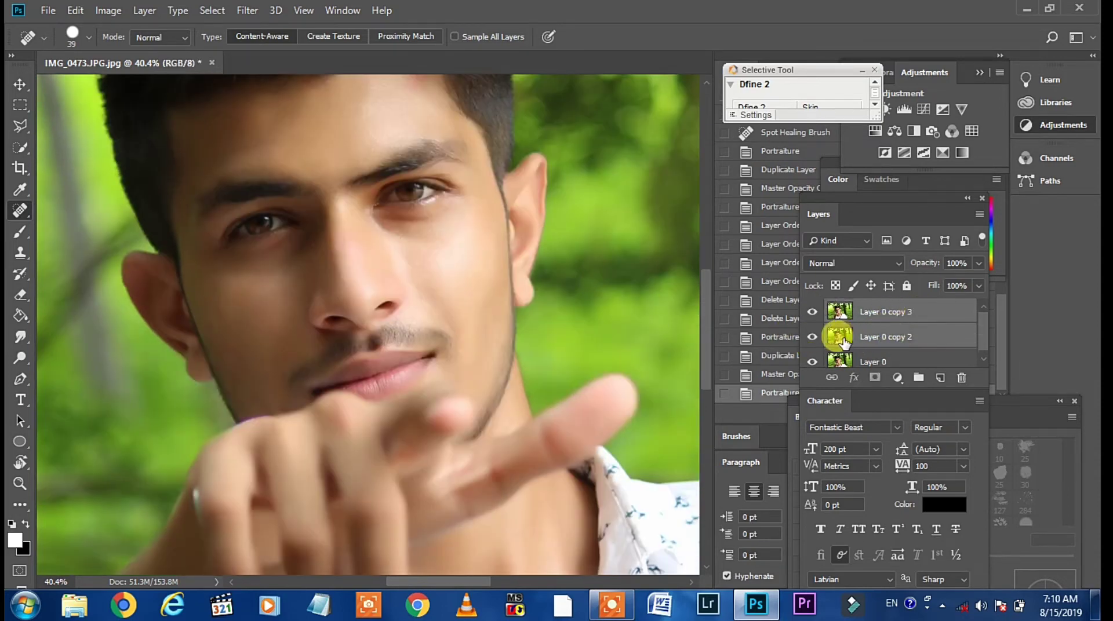
pyautogui.click(856, 318)
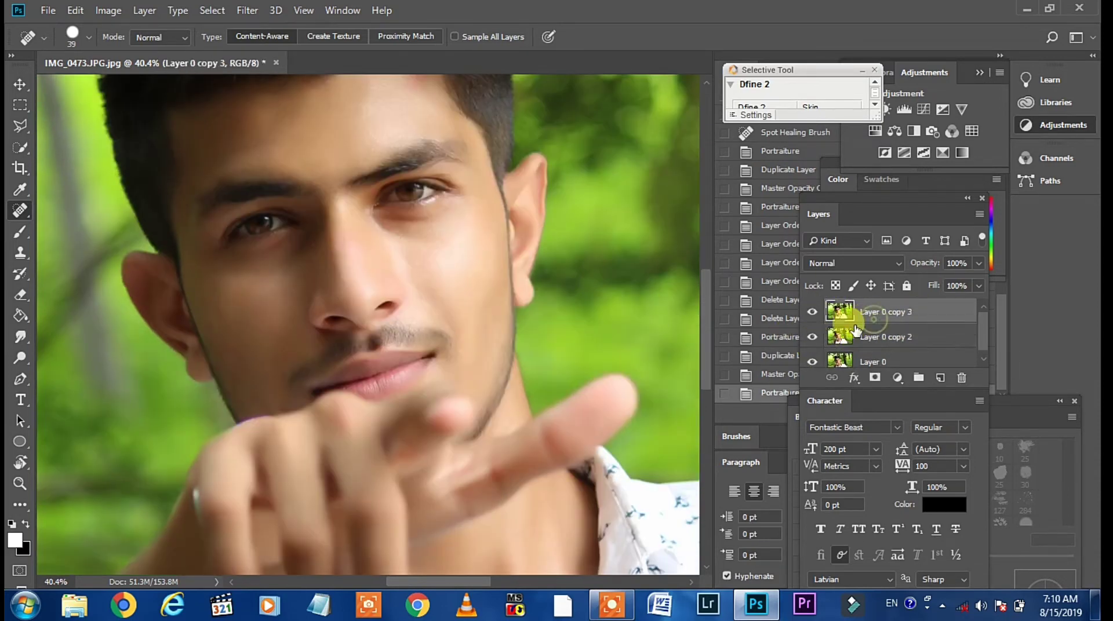
pyautogui.click(812, 337)
# Step: Add an inverted black layer mask to Layer 0 copy 3 and set a white brush
pyautogui.click(873, 379)
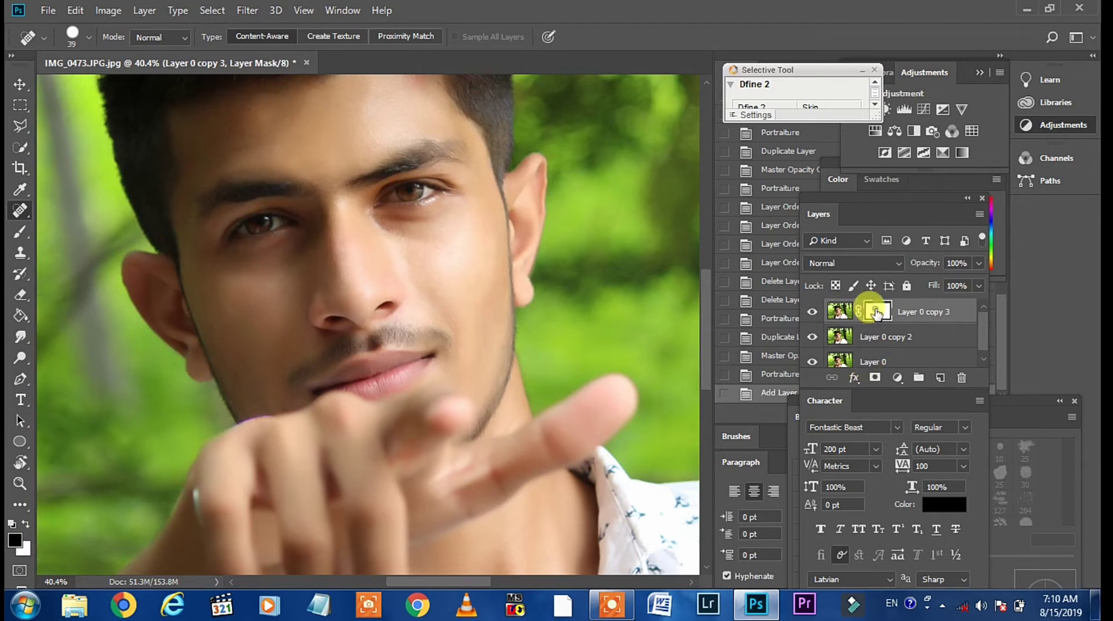
pyautogui.hotkey('ctrl', 'i')
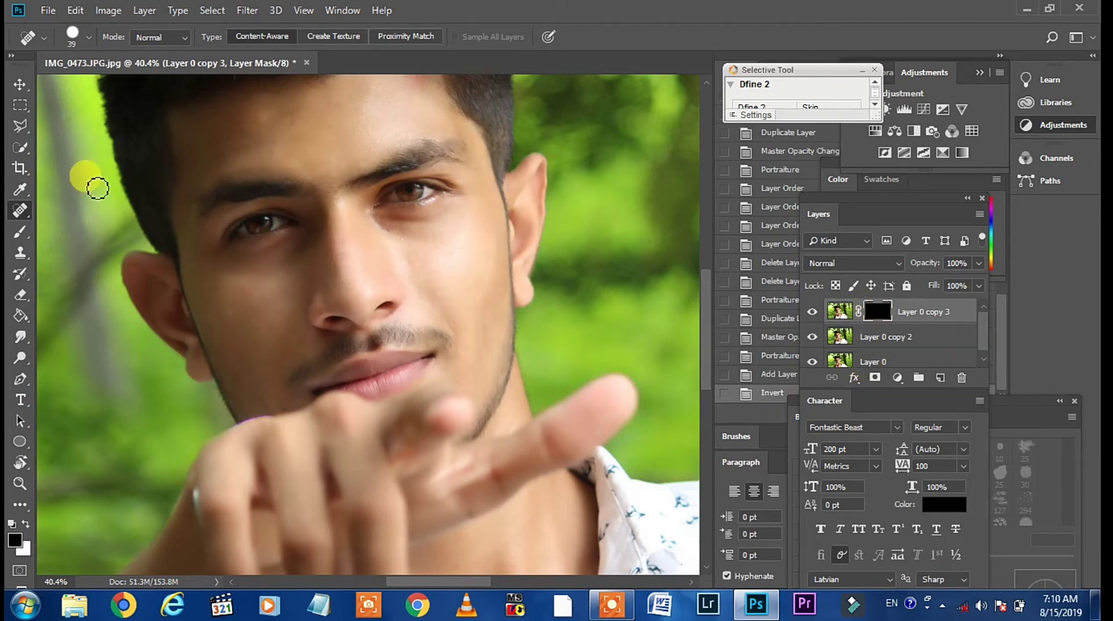
pyautogui.click(21, 232)
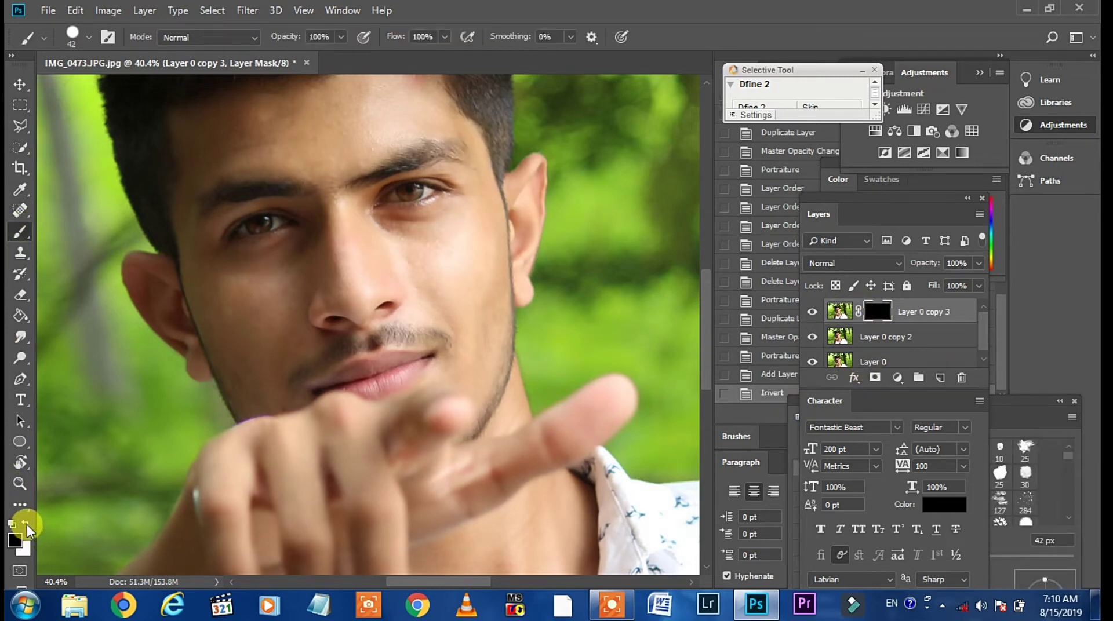
pyautogui.click(14, 540)
# Step: Paint the smoothed skin back onto the face through the mask in white
pyautogui.click(524, 297)
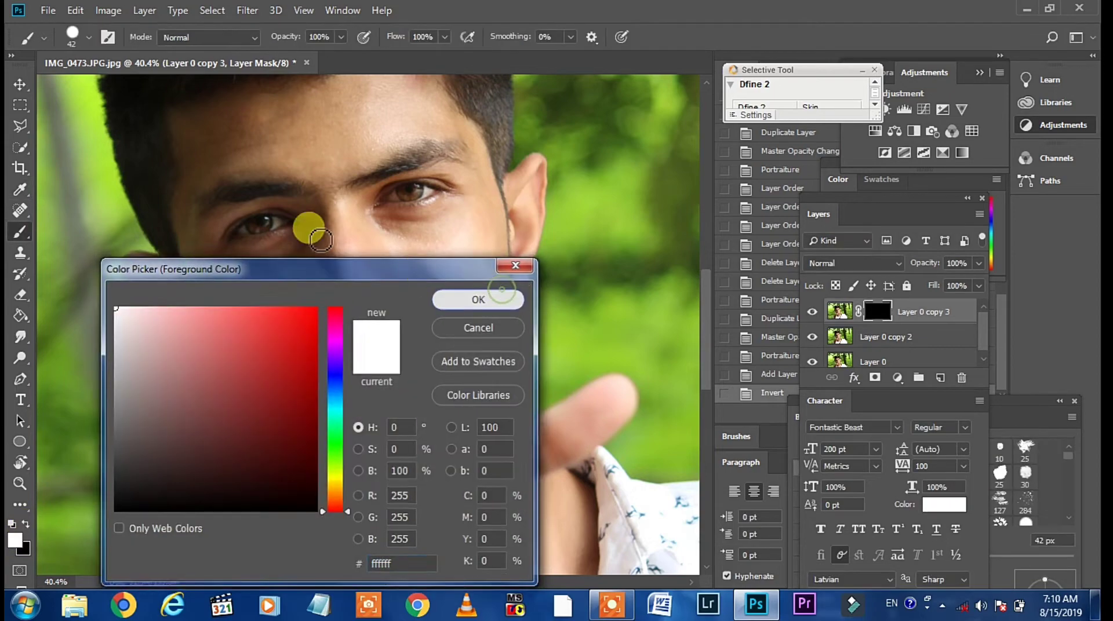
pyautogui.scroll(4, 249, 119)
pyautogui.moveTo(304, 182); pyautogui.dragTo(350, 263)
pyautogui.rightClick(398, 323)
pyautogui.press('Return')
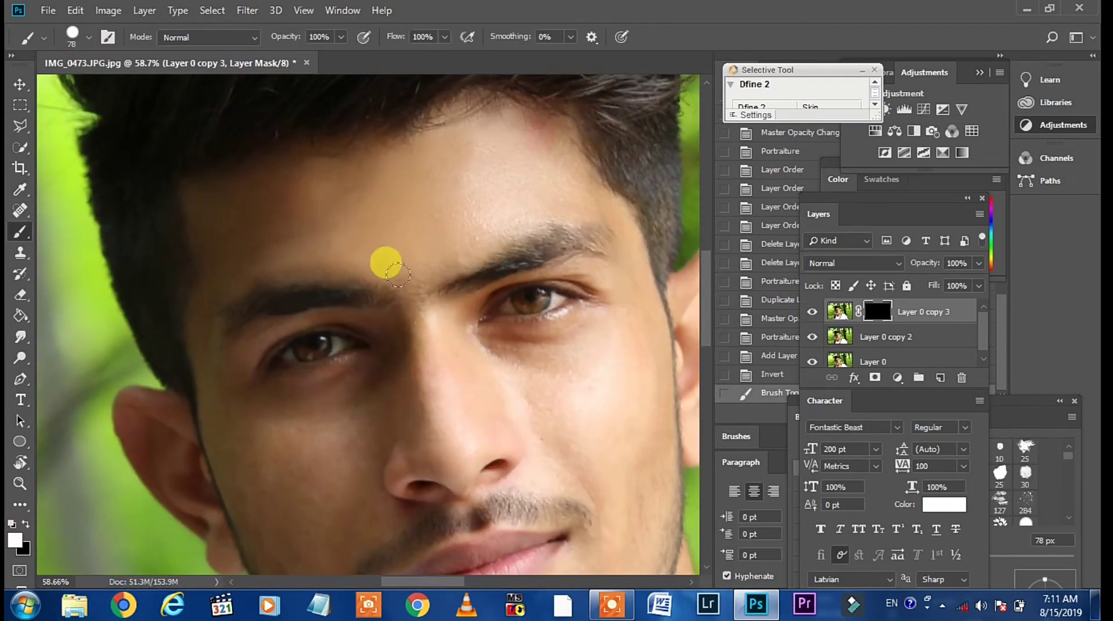
pyautogui.moveTo(317, 414); pyautogui.dragTo(293, 273)
pyautogui.scroll(-2, 465, 351)
pyautogui.scroll(-2, 603, 181)
# Step: With a 100-size brush, reveal smoothed skin on the face, hand, neck and arm
pyautogui.press(']')
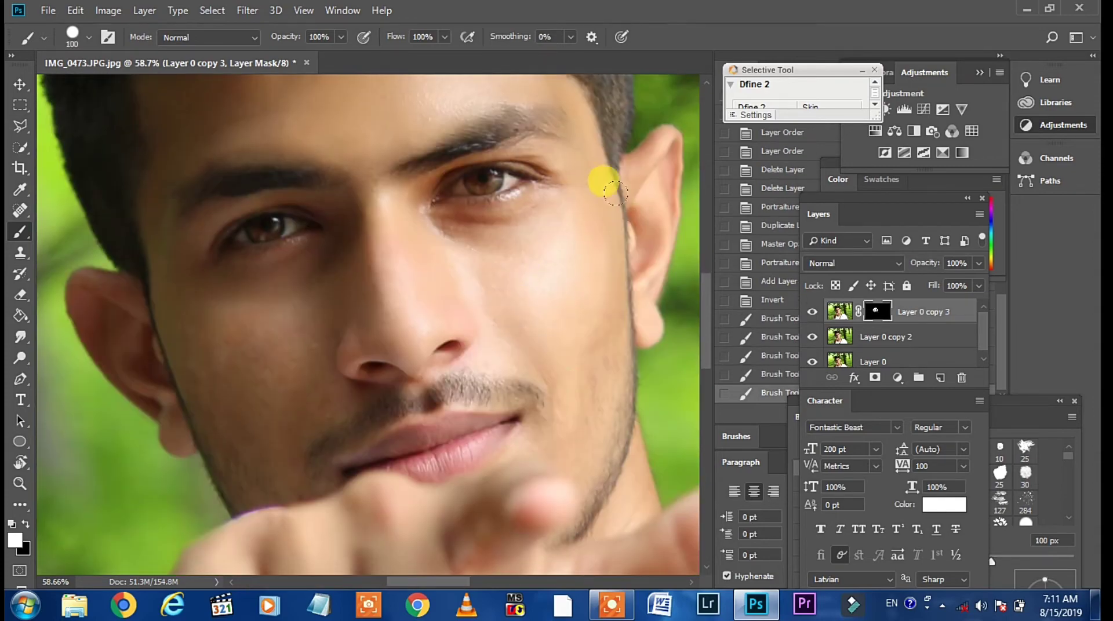
pyautogui.scroll(-2, 489, 487)
pyautogui.hscroll(-3, 488, 487)
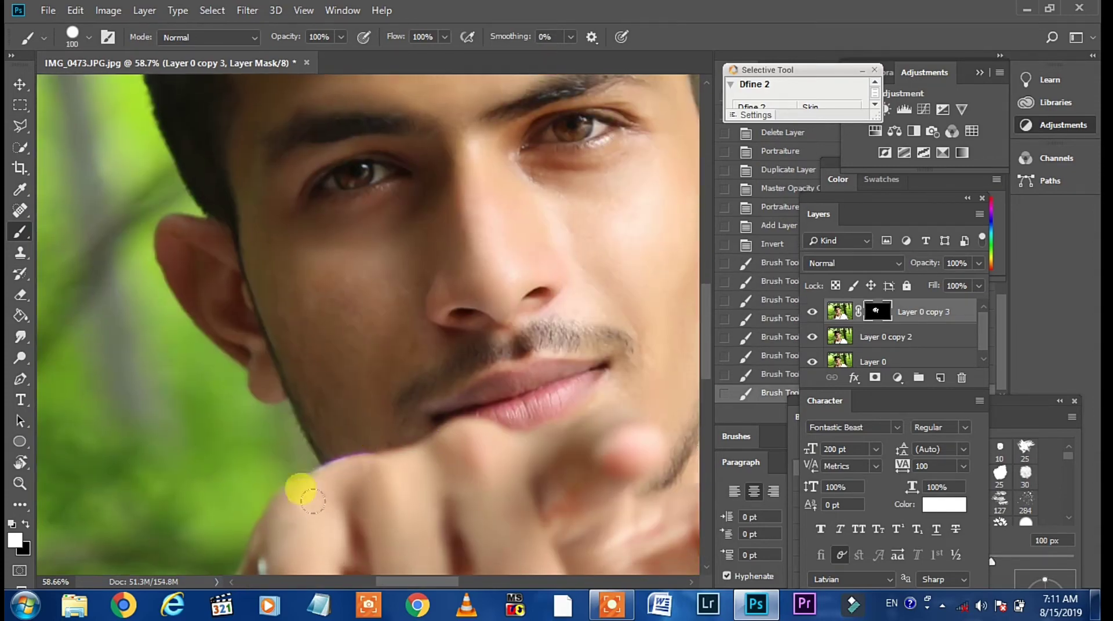
pyautogui.click(415, 302)
pyautogui.scroll(-3, 341, 337)
pyautogui.moveTo(472, 295); pyautogui.dragTo(534, 286)
pyautogui.moveTo(527, 429); pyautogui.dragTo(488, 394)
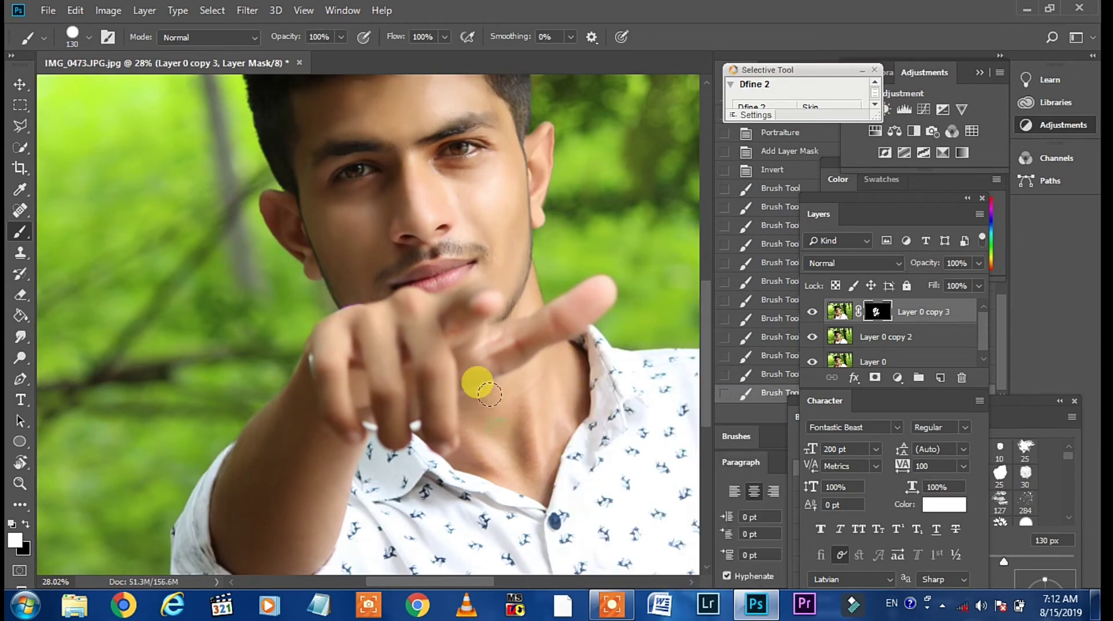
pyautogui.scroll(-1, 219, 511)
pyautogui.moveTo(214, 464); pyautogui.dragTo(247, 481)
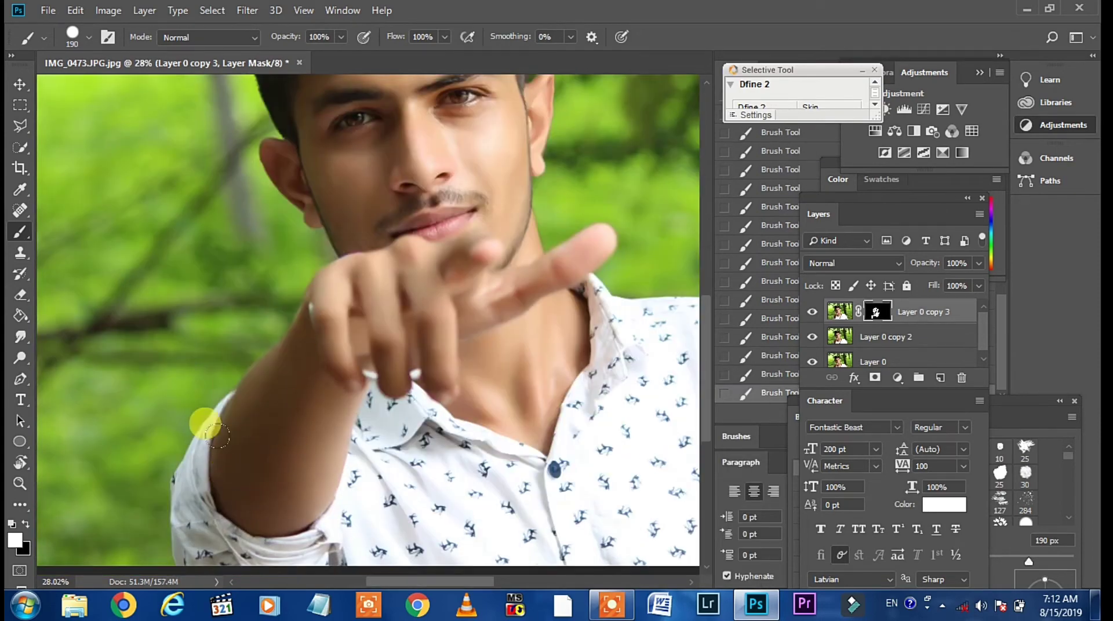
pyautogui.keyDown('alt'); pyautogui.click(812, 312); pyautogui.keyUp('alt')
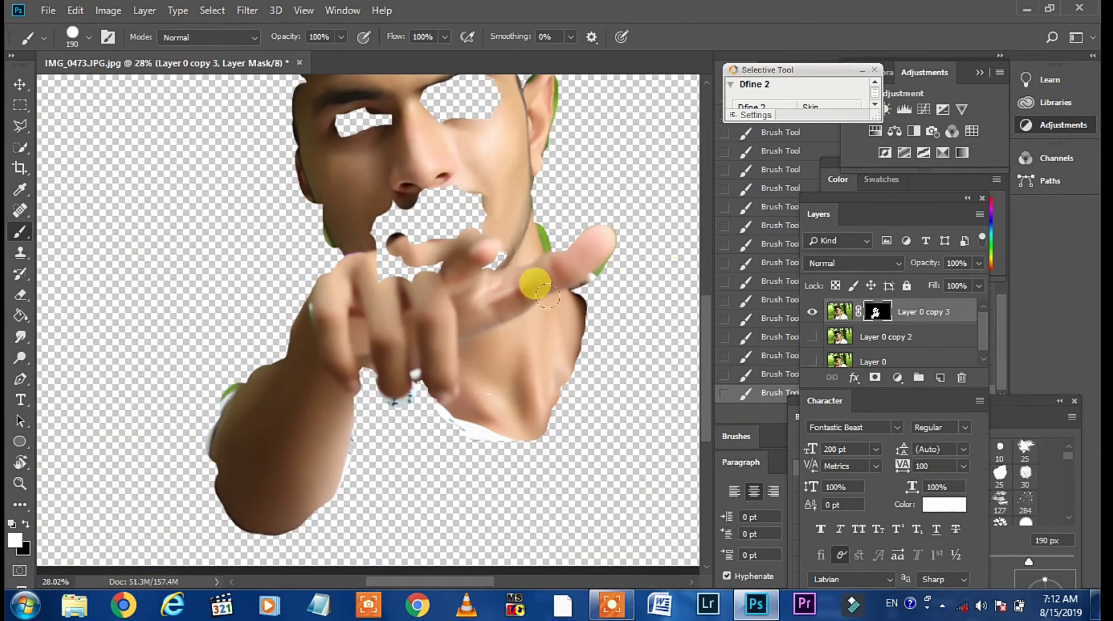
pyautogui.keyDown('alt'); pyautogui.click(812, 312); pyautogui.keyUp('alt')
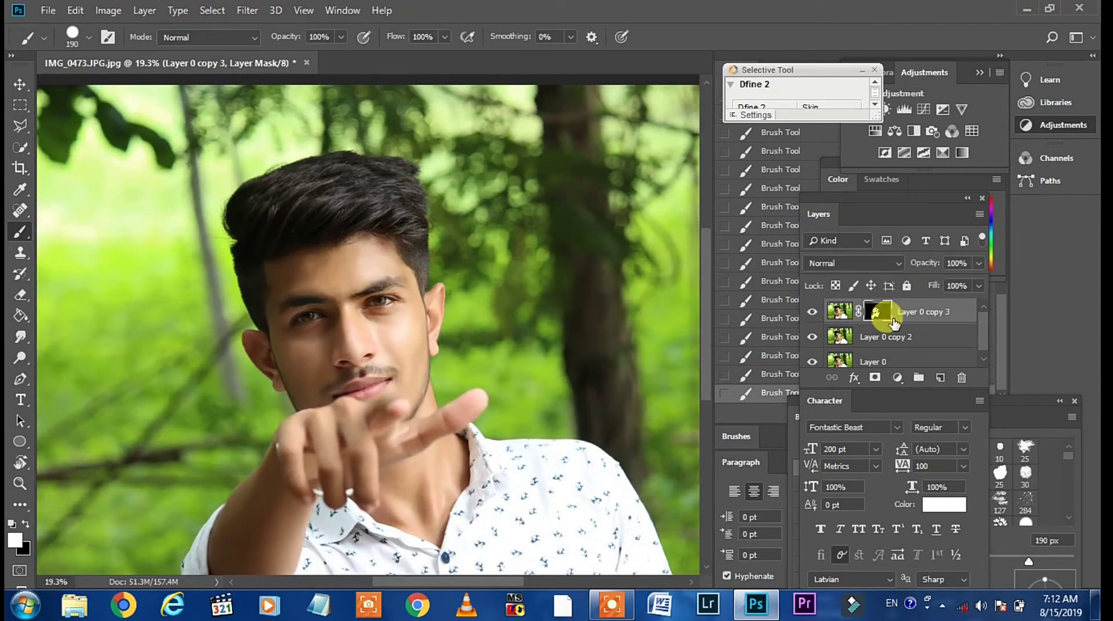
# Step: Apply the layer mask to Layer 0 copy 3 and flatten the image
pyautogui.rightClick(882, 313)
pyautogui.click(907, 355)
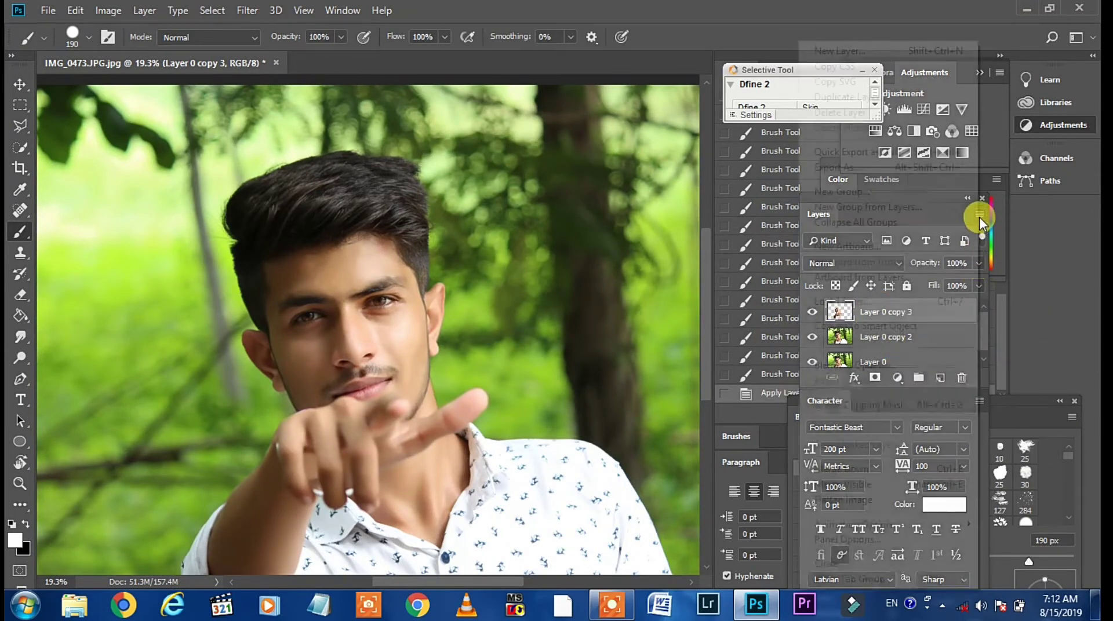
pyautogui.click(980, 214)
pyautogui.click(861, 501)
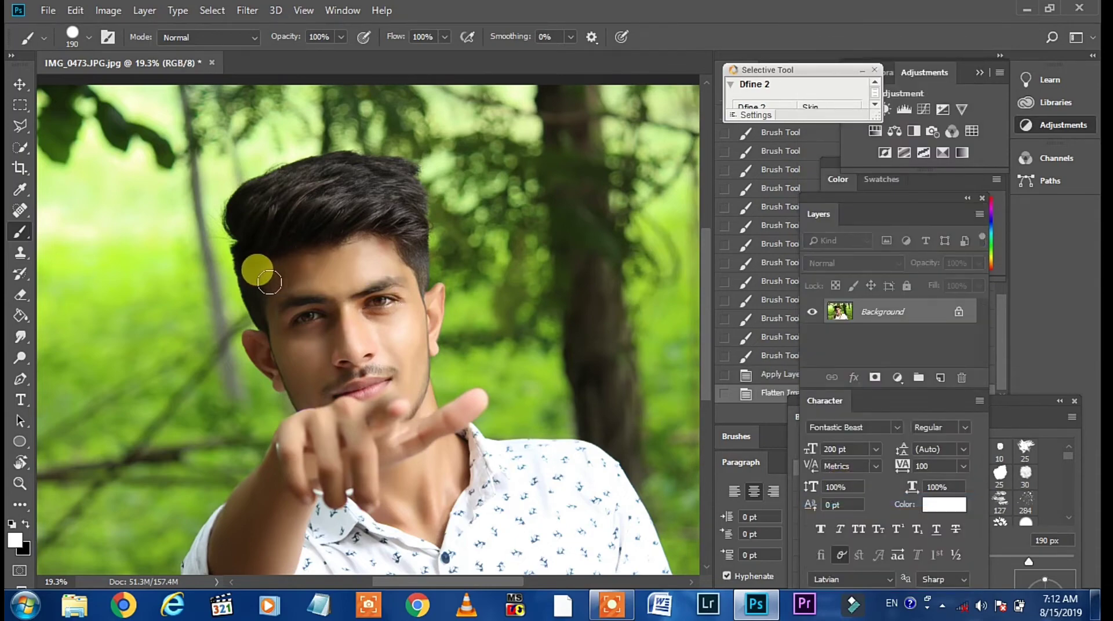
# Step: Unlock the flattened Background as Layer 0 and duplicate it as Layer 0 copy
pyautogui.scroll(-1, 256, 272)
pyautogui.scroll(3, 256, 273)
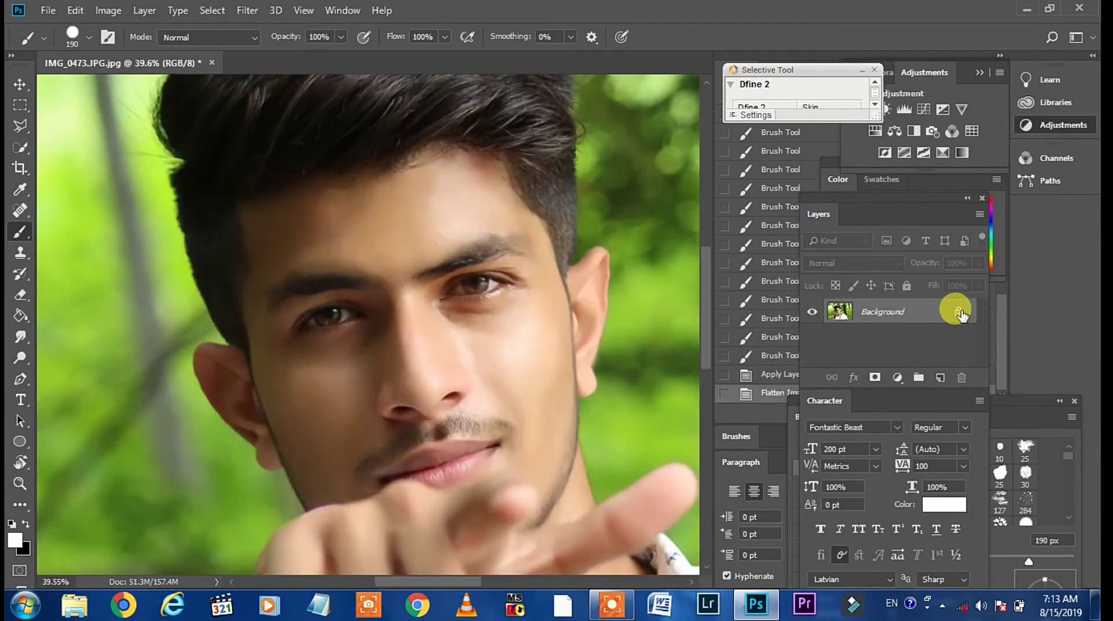
pyautogui.click(959, 316)
pyautogui.moveTo(924, 313); pyautogui.dragTo(940, 377)
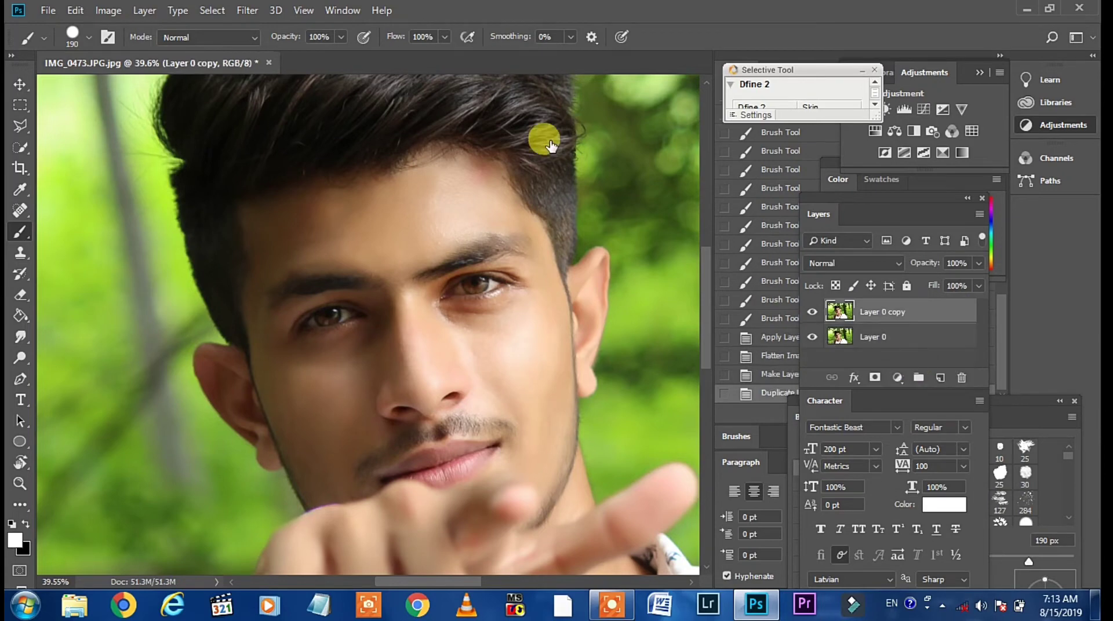
pyautogui.scroll(-2, 331, 148)
pyautogui.scroll(-3, 332, 149)
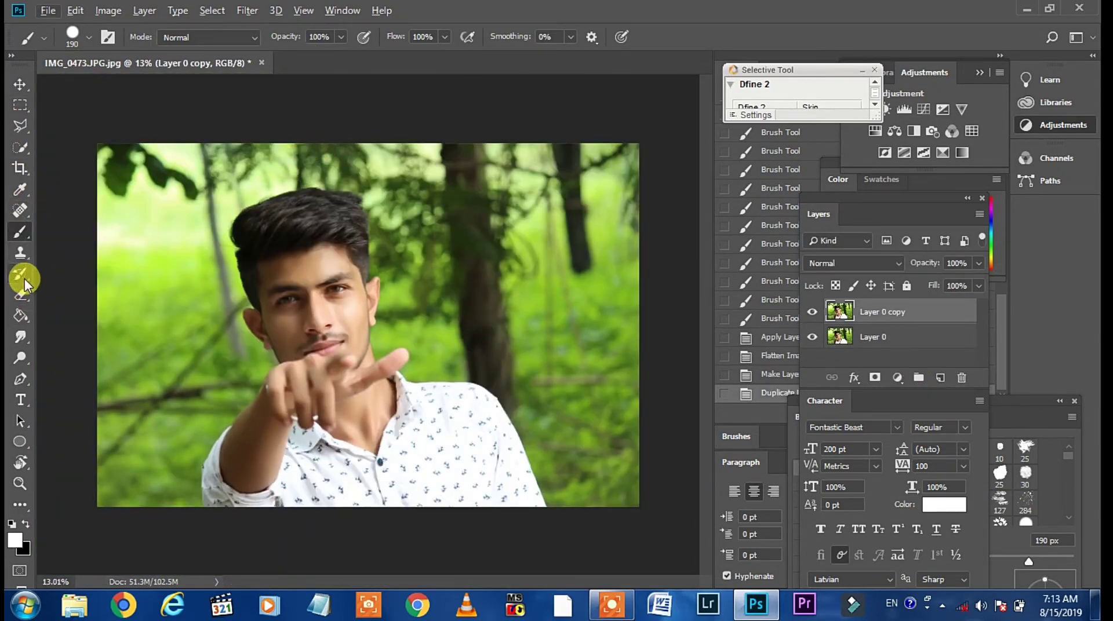
# Step: With the Pen Tool, start below the shirt and trace up the shirt, shoulder, hand and neck
pyautogui.click(19, 382)
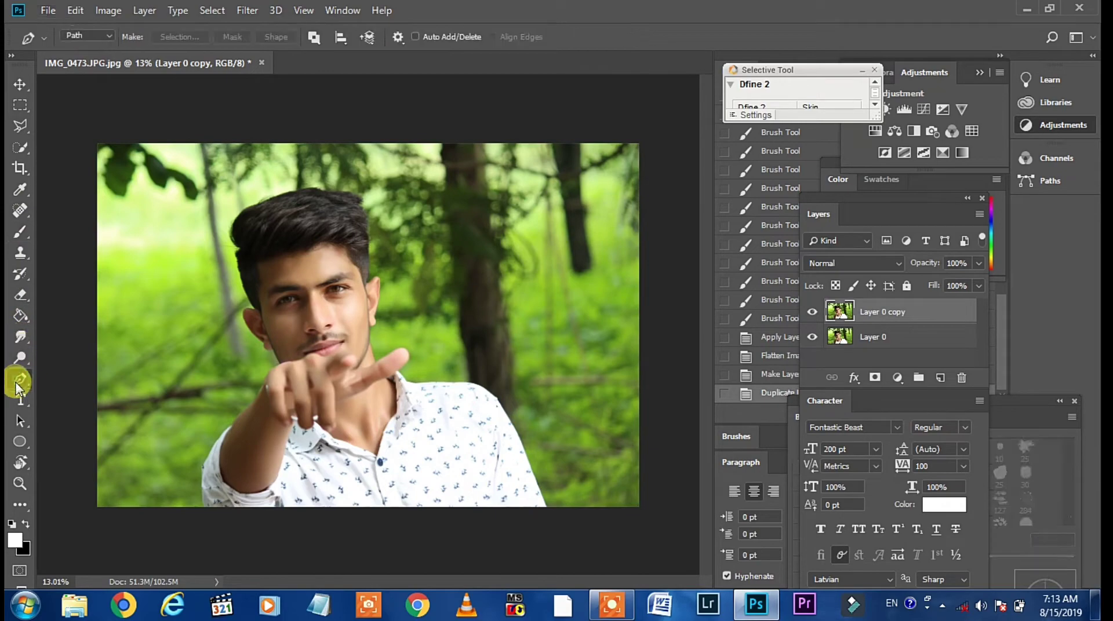
pyautogui.scroll(2, 174, 511)
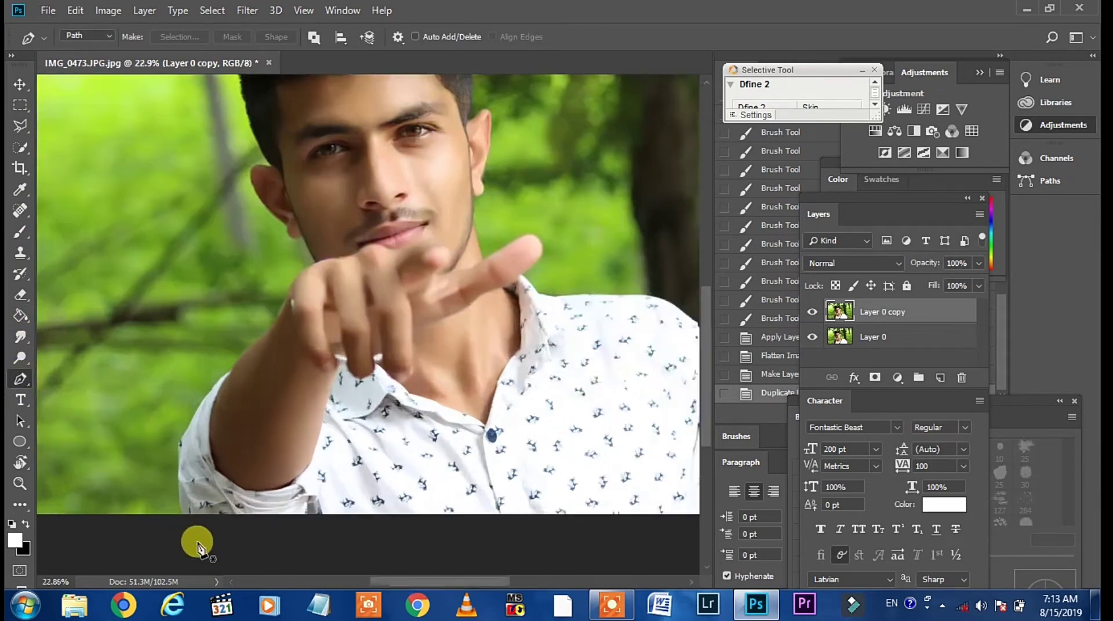
pyautogui.scroll(2, 194, 536)
pyautogui.scroll(2, 144, 556)
pyautogui.click(179, 522)
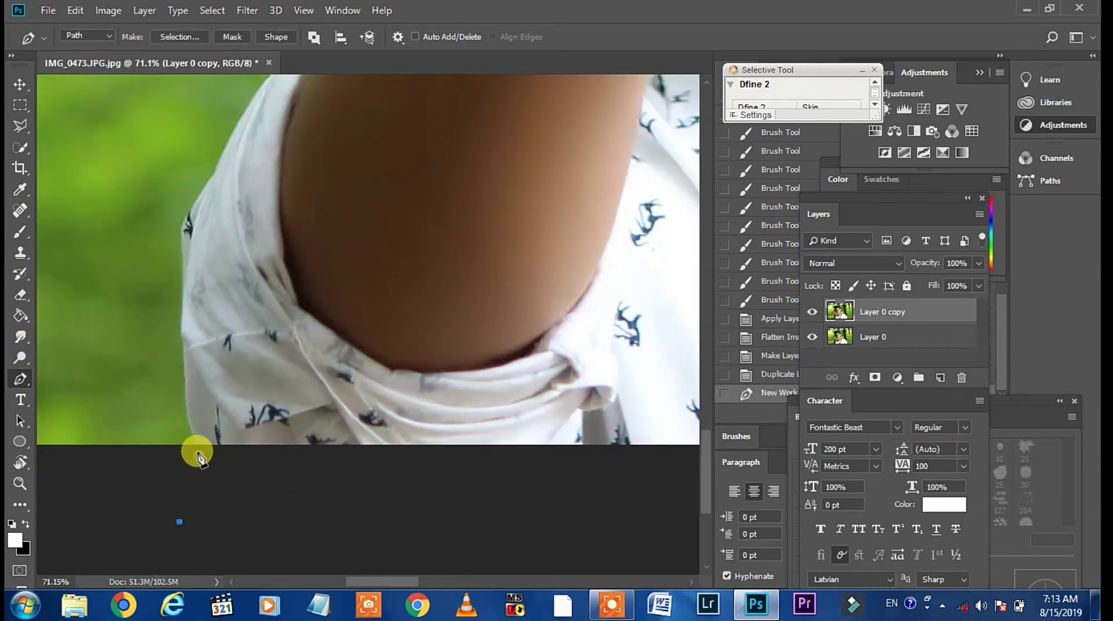
pyautogui.click(197, 455)
pyautogui.scroll(2, 195, 451)
pyautogui.click(197, 447)
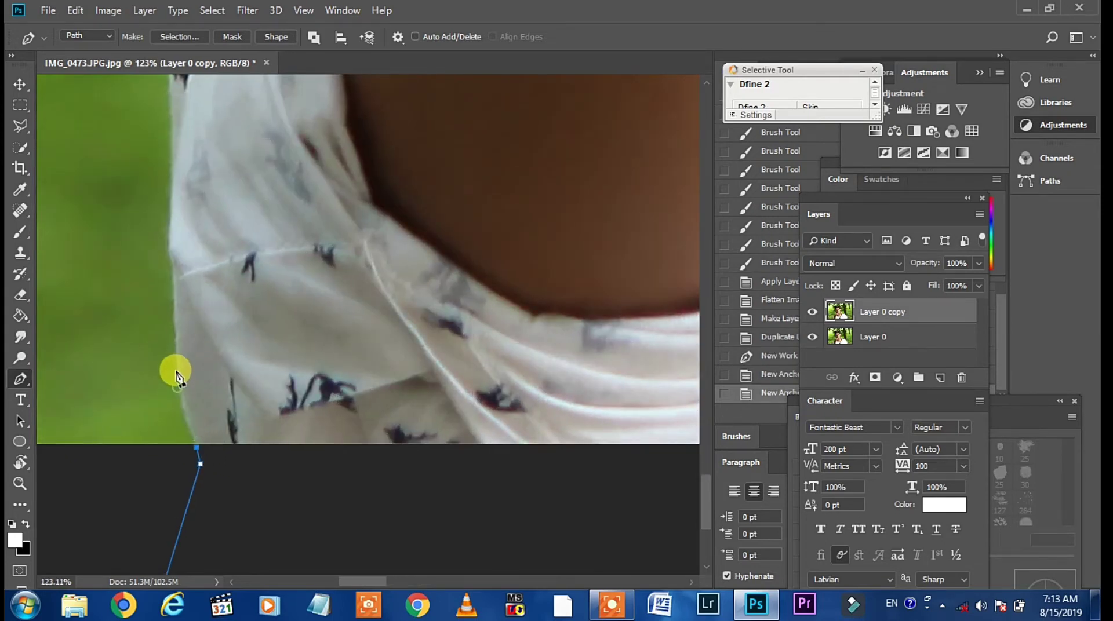
pyautogui.click(166, 199)
pyautogui.scroll(3, 216, 380)
pyautogui.click(276, 182)
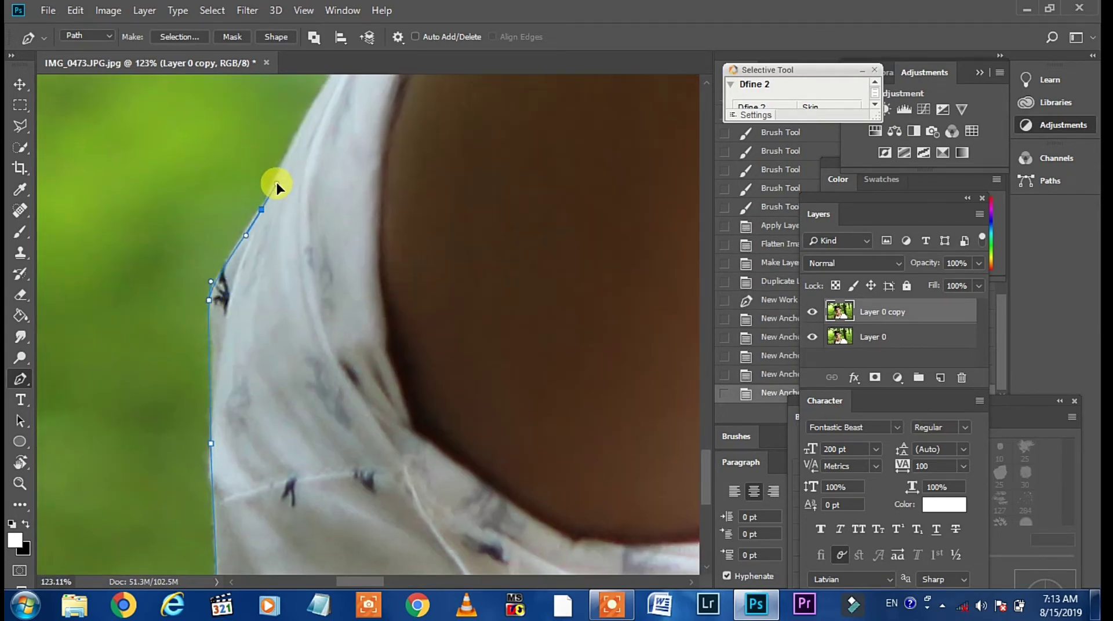
pyautogui.scroll(2, 325, 215)
pyautogui.moveTo(359, 276)
pyautogui.mouseDown()
pyautogui.moveTo(379, 249)
pyautogui.moveTo(427, 390)
pyautogui.mouseUp()
pyautogui.moveTo(472, 241); pyautogui.dragTo(430, 365)
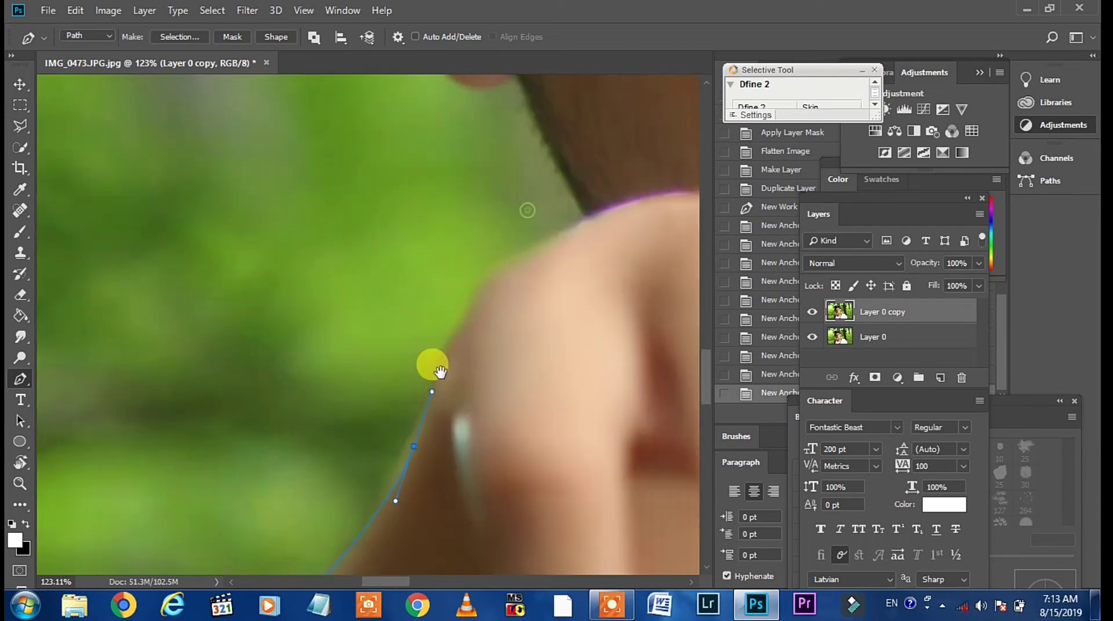
pyautogui.moveTo(495, 313); pyautogui.dragTo(526, 293)
pyautogui.click(560, 274)
pyautogui.moveTo(506, 196); pyautogui.dragTo(499, 181)
# Step: Continue the path around the ear and along the hair edge, undoing misplaced anchors
pyautogui.scroll(1, 496, 203)
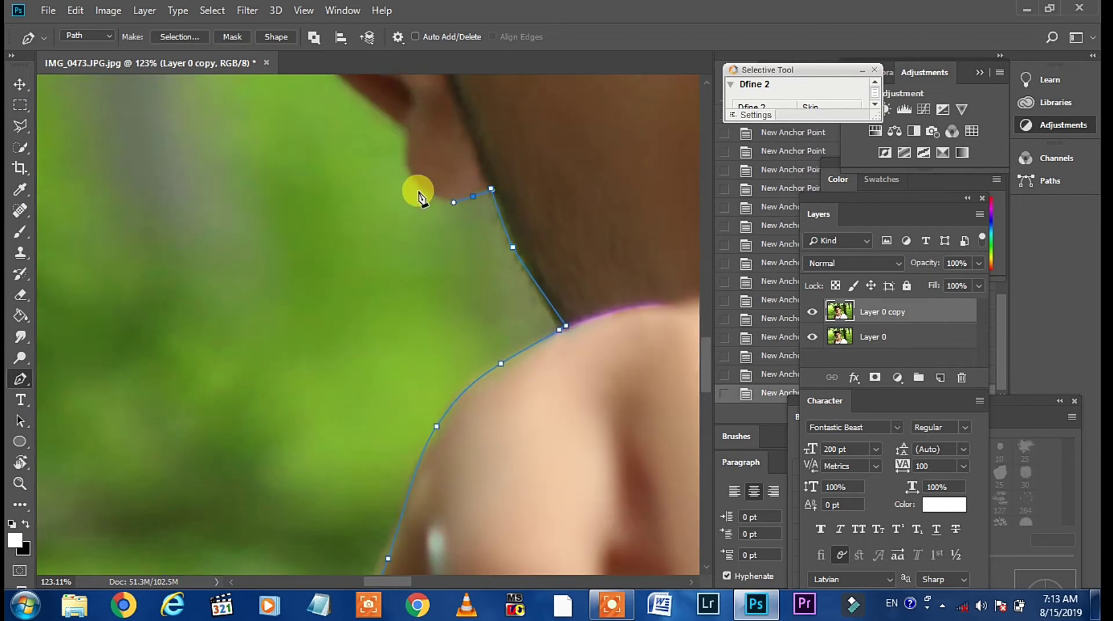
pyautogui.scroll(3, 418, 197)
pyautogui.keyDown('alt'); pyautogui.scroll(2, 397, 266); pyautogui.keyUp('alt')
pyautogui.moveTo(386, 271)
pyautogui.mouseDown()
pyautogui.moveTo(384, 327)
pyautogui.moveTo(306, 280)
pyautogui.moveTo(318, 330)
pyautogui.moveTo(318, 269)
pyautogui.moveTo(363, 248)
pyautogui.mouseUp()
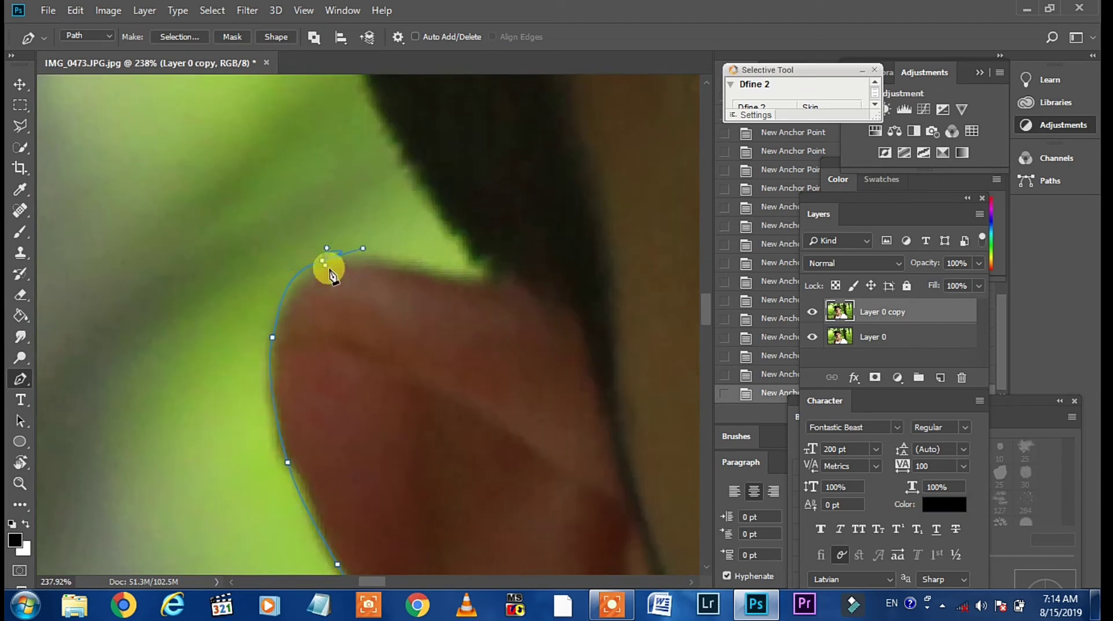
pyautogui.moveTo(423, 264)
pyautogui.mouseDown()
pyautogui.moveTo(462, 275)
pyautogui.moveTo(520, 377)
pyautogui.mouseUp()
pyautogui.click(482, 277)
pyautogui.click(484, 262)
pyautogui.moveTo(392, 168)
pyautogui.mouseDown()
pyautogui.moveTo(381, 141)
pyautogui.moveTo(435, 292)
pyautogui.mouseUp()
pyautogui.moveTo(390, 186); pyautogui.dragTo(434, 397)
pyautogui.moveTo(369, 331)
pyautogui.mouseDown()
pyautogui.moveTo(335, 298)
pyautogui.moveTo(278, 533)
pyautogui.mouseUp()
pyautogui.moveTo(335, 372)
pyautogui.mouseDown()
pyautogui.moveTo(447, 319)
pyautogui.moveTo(437, 353)
pyautogui.moveTo(298, 424)
pyautogui.moveTo(485, 365)
pyautogui.moveTo(566, 427)
pyautogui.mouseUp()
pyautogui.moveTo(497, 443); pyautogui.dragTo(591, 442)
pyautogui.moveTo(601, 497)
pyautogui.mouseDown()
pyautogui.moveTo(379, 406)
pyautogui.moveTo(494, 467)
pyautogui.moveTo(603, 504)
pyautogui.moveTo(593, 510)
pyautogui.mouseUp()
pyautogui.moveTo(609, 469)
pyautogui.mouseDown()
pyautogui.moveTo(614, 559)
pyautogui.moveTo(596, 527)
pyautogui.moveTo(522, 537)
pyautogui.moveTo(537, 530)
pyautogui.mouseUp()
pyautogui.hotkey('ctrl', 'z')
pyautogui.click(550, 505)
pyautogui.hotkey('ctrl', 'z')
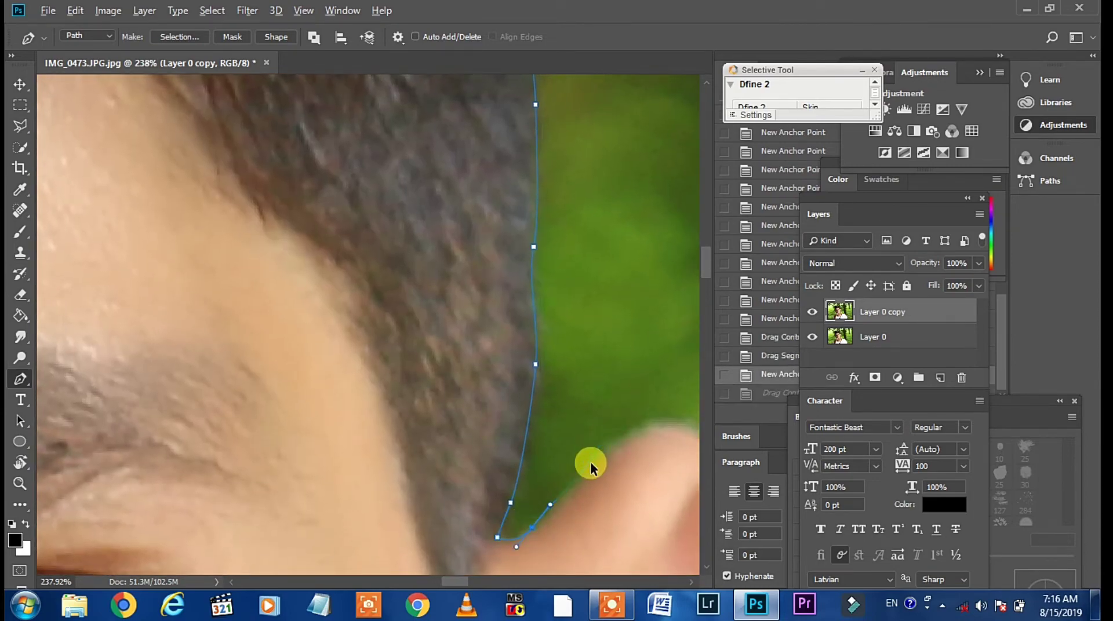
pyautogui.moveTo(590, 461)
pyautogui.mouseDown()
pyautogui.moveTo(514, 459)
pyautogui.moveTo(541, 514)
pyautogui.mouseUp()
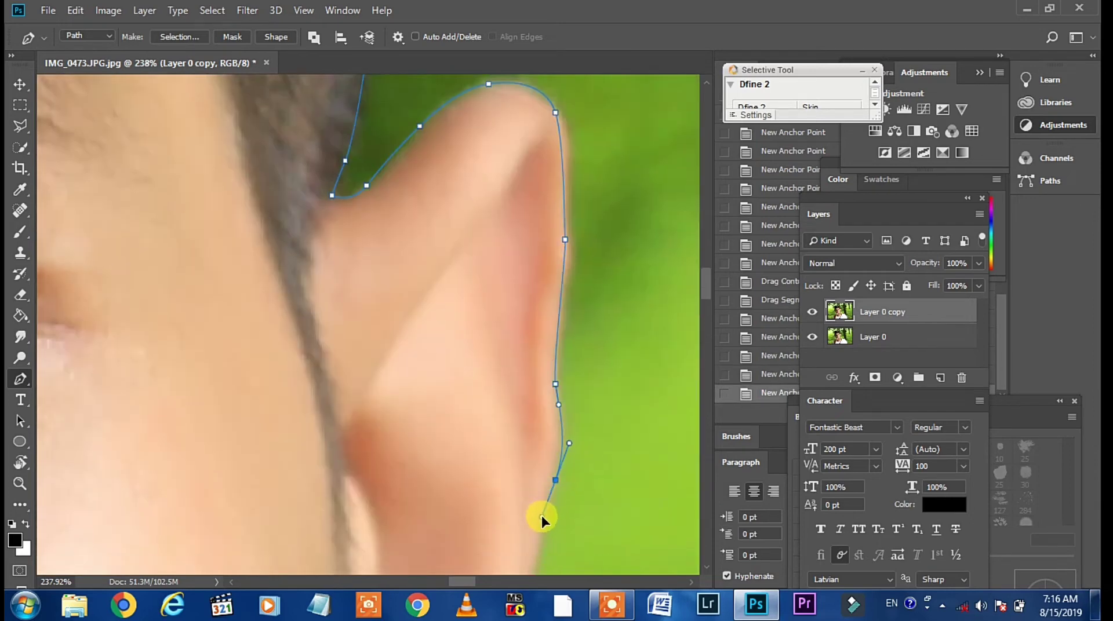
# Step: Trace down the ear's outer edge, under the earlobe, down the neck and around the pointing finger
pyautogui.scroll(-3, 522, 522)
pyautogui.click(460, 472)
pyautogui.scroll(-3, 458, 476)
pyautogui.click(441, 530)
pyautogui.click(380, 531)
pyautogui.scroll(-4, 375, 513)
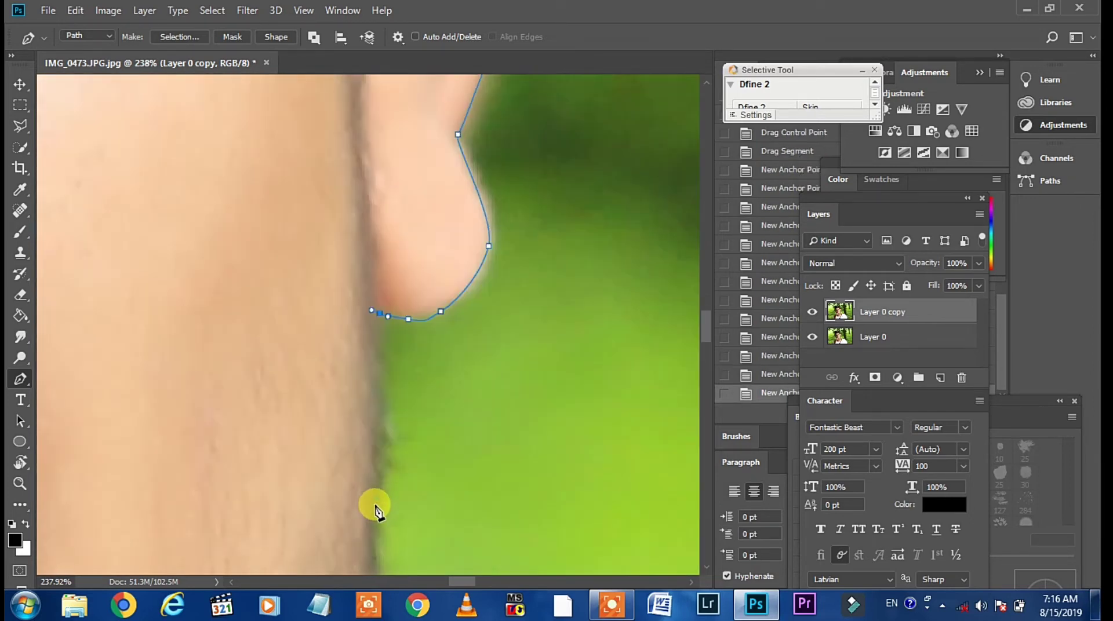
pyautogui.click(374, 322)
pyautogui.scroll(-4, 376, 406)
pyautogui.scroll(-2, 381, 479)
pyautogui.click(422, 477)
pyautogui.scroll(-4, 433, 509)
pyautogui.click(471, 470)
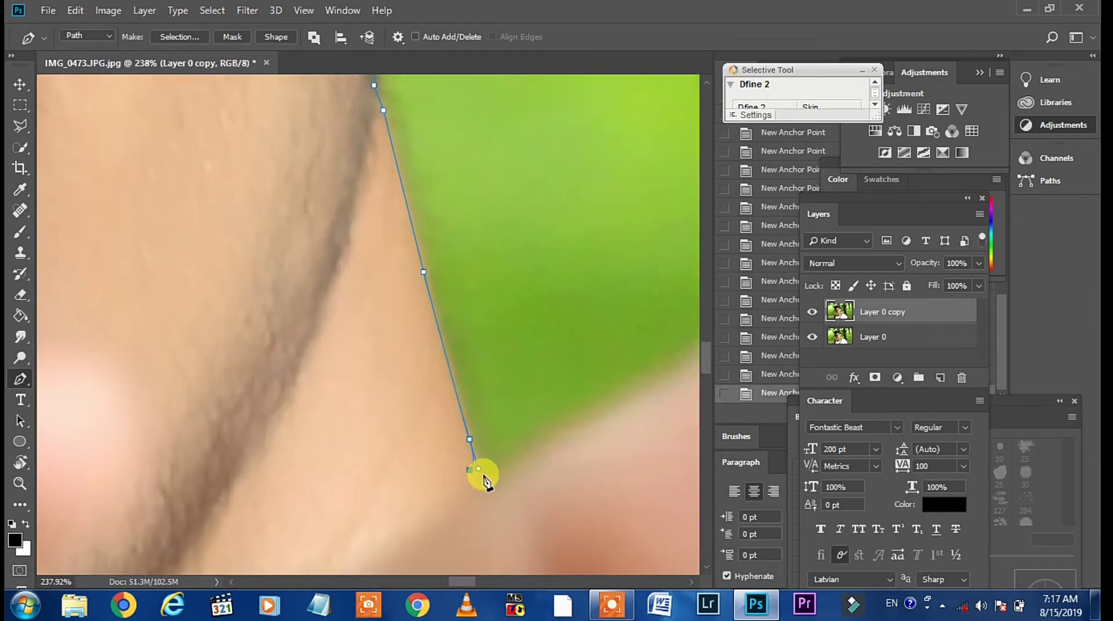
pyautogui.scroll(-3, 483, 480)
pyautogui.click(503, 461)
pyautogui.scroll(-2, 458, 441)
pyautogui.moveTo(522, 487); pyautogui.dragTo(518, 469)
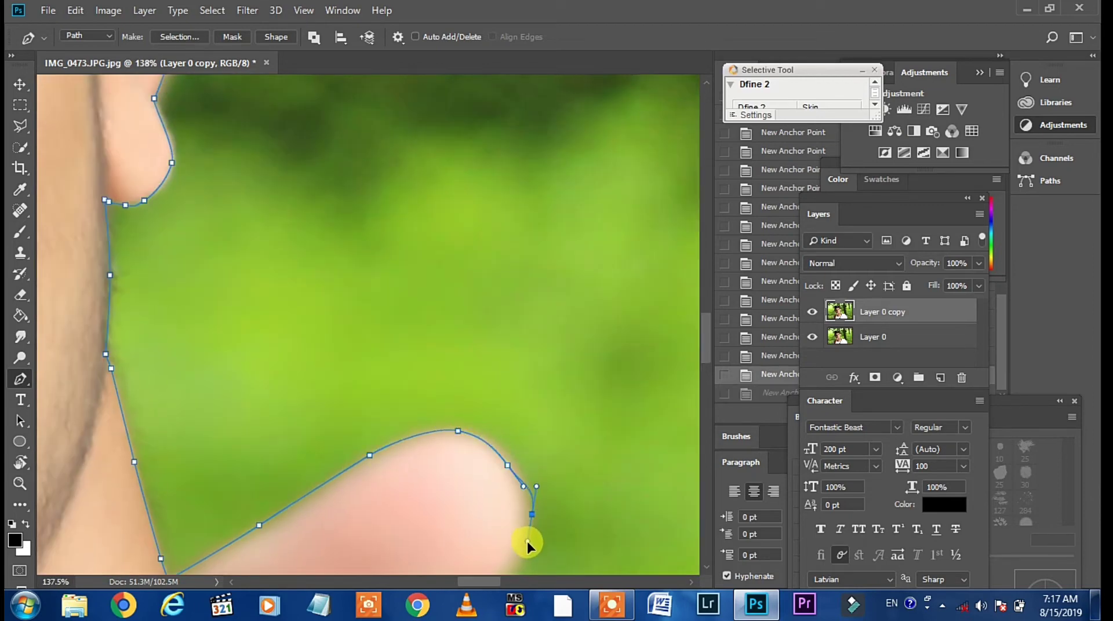
pyautogui.scroll(-2, 530, 542)
pyautogui.click(520, 422)
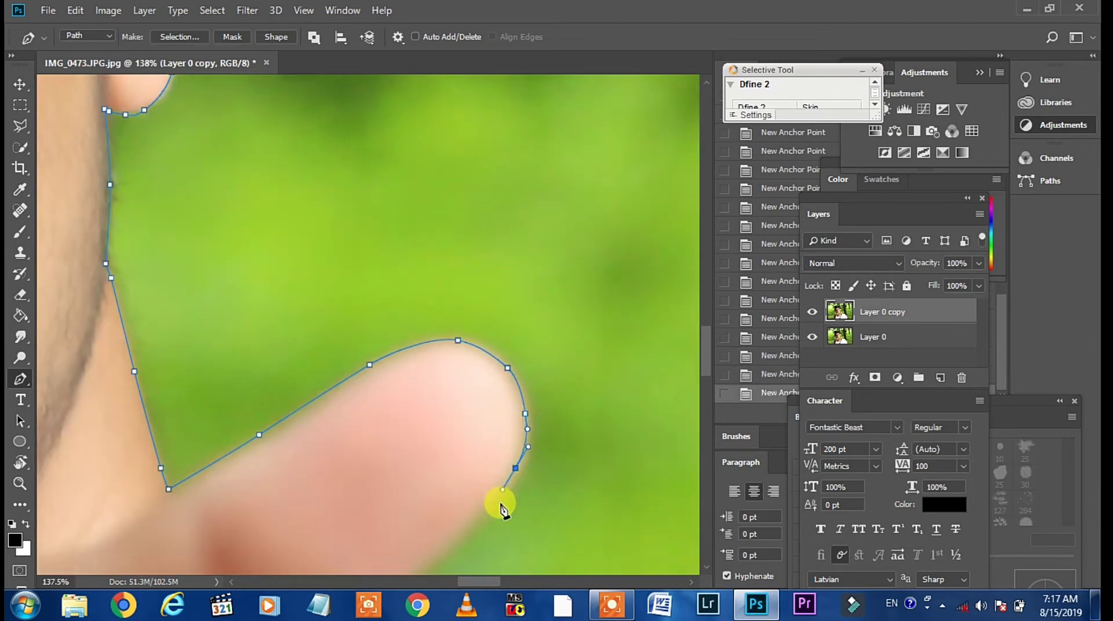
pyautogui.scroll(-3, 497, 510)
pyautogui.scroll(2, 459, 473)
pyautogui.scroll(-3, 365, 499)
pyautogui.scroll(-3, 365, 498)
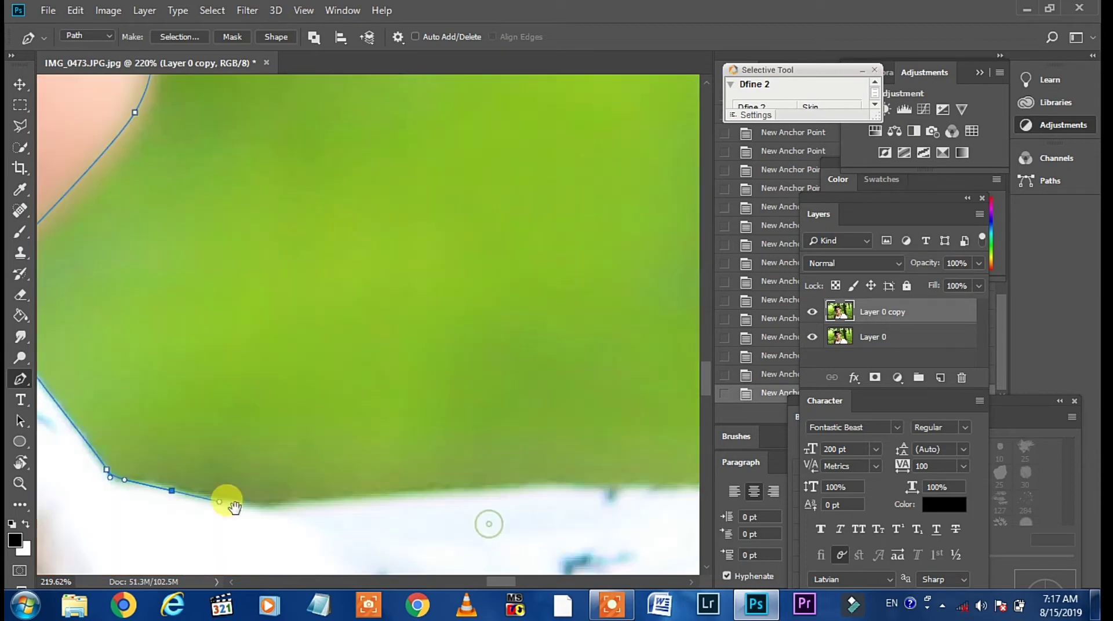
pyautogui.click(224, 502)
pyautogui.scroll(-2, 428, 463)
pyautogui.scroll(-2, 428, 463)
# Step: Finish the outline down the shirt's right edge, ending just below the photo's bottom edge
pyautogui.click(449, 440)
pyautogui.hscroll(3, 236, 450)
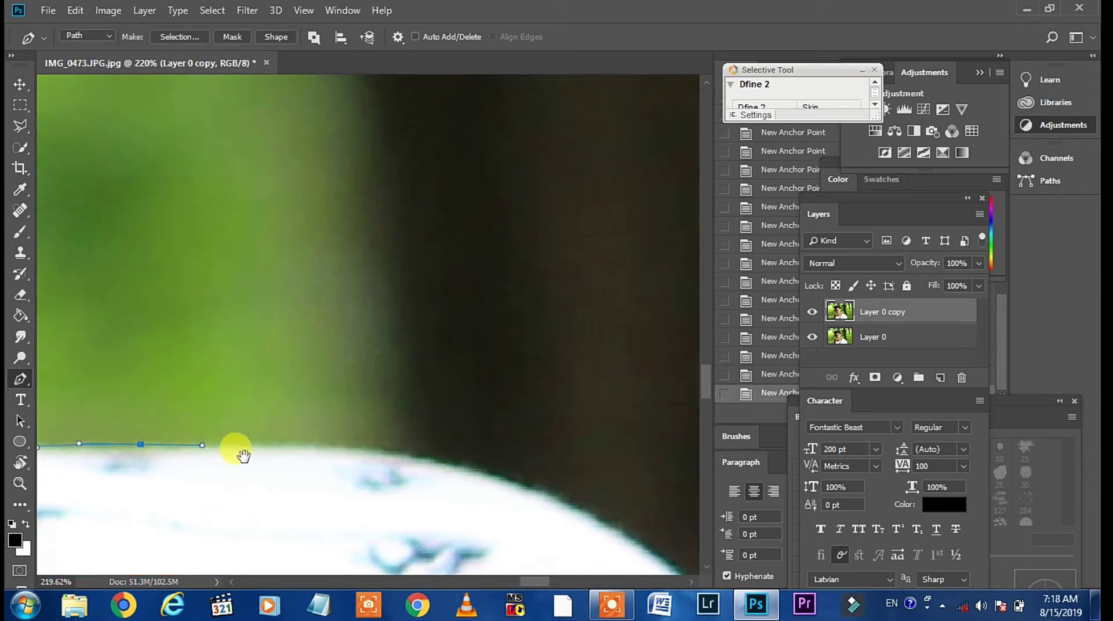
pyautogui.hscroll(1, 435, 472)
pyautogui.scroll(-3, 435, 472)
pyautogui.click(364, 408)
pyautogui.scroll(-2, 364, 446)
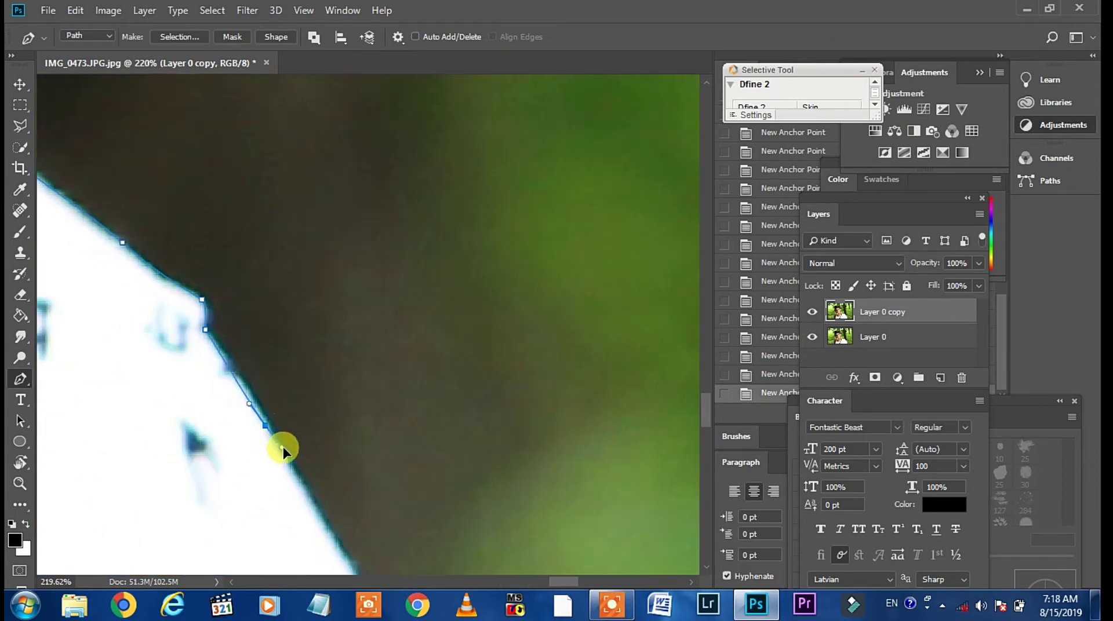
pyautogui.scroll(-2, 280, 449)
pyautogui.click(116, 318)
pyautogui.scroll(-2, 116, 318)
pyautogui.click(310, 417)
pyautogui.scroll(-2, 310, 417)
pyautogui.scroll(-1, 310, 418)
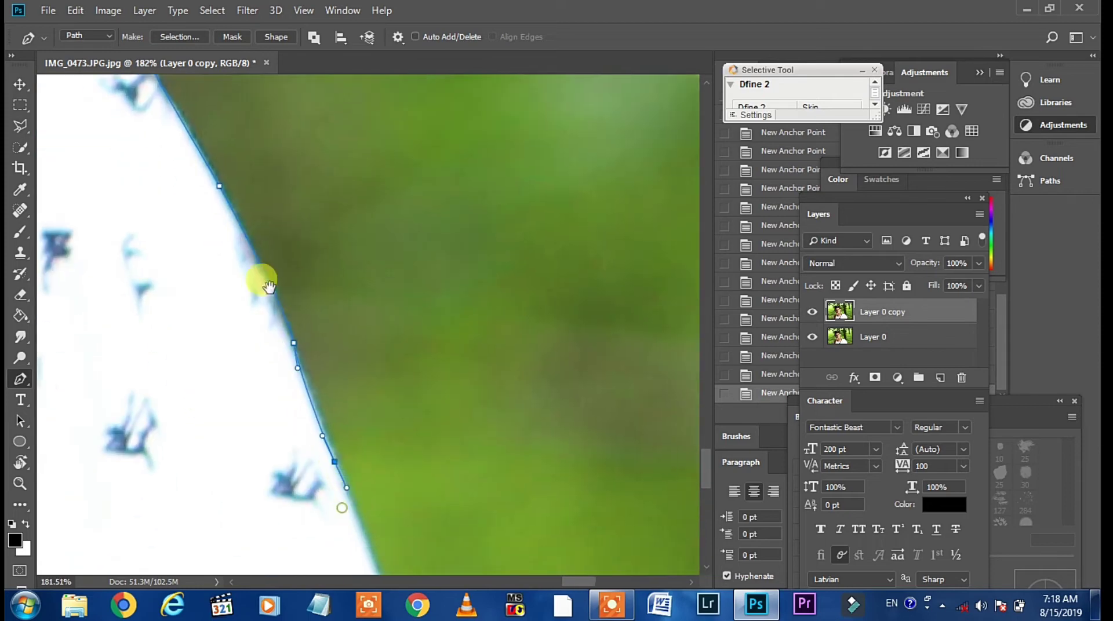
pyautogui.click(260, 281)
pyautogui.moveTo(288, 377); pyautogui.dragTo(303, 410)
pyautogui.scroll(-3, 303, 410)
pyautogui.click(314, 507)
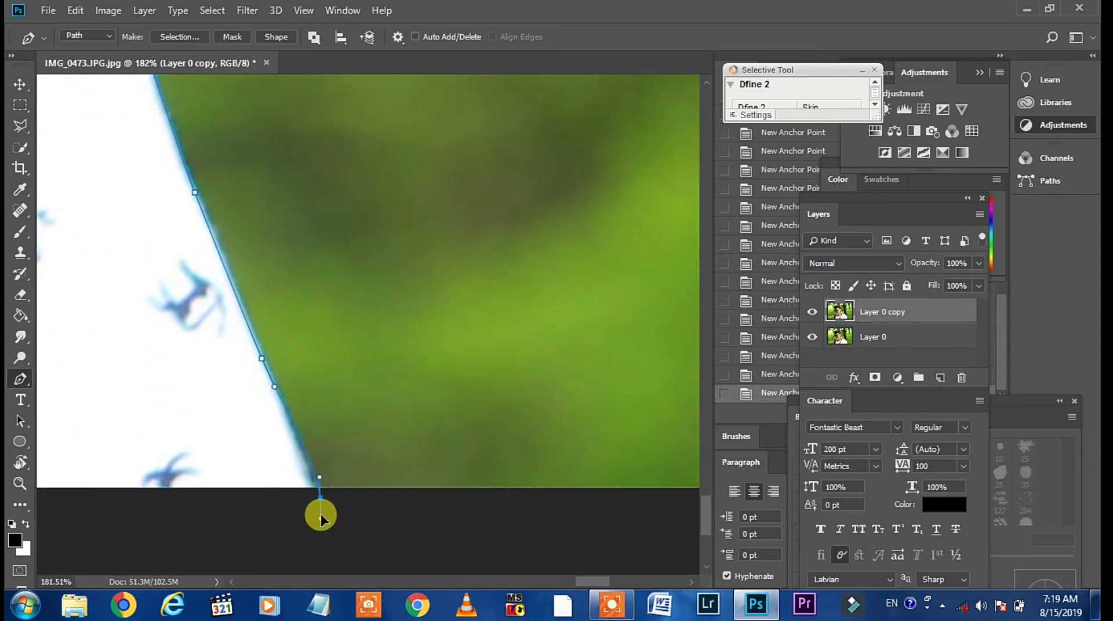
pyautogui.hotkey('ctrl', '0')
# Step: Close the pen path and turn it into a selection with a 0.1-pixel feather
pyautogui.click(174, 559)
pyautogui.rightClick(174, 560)
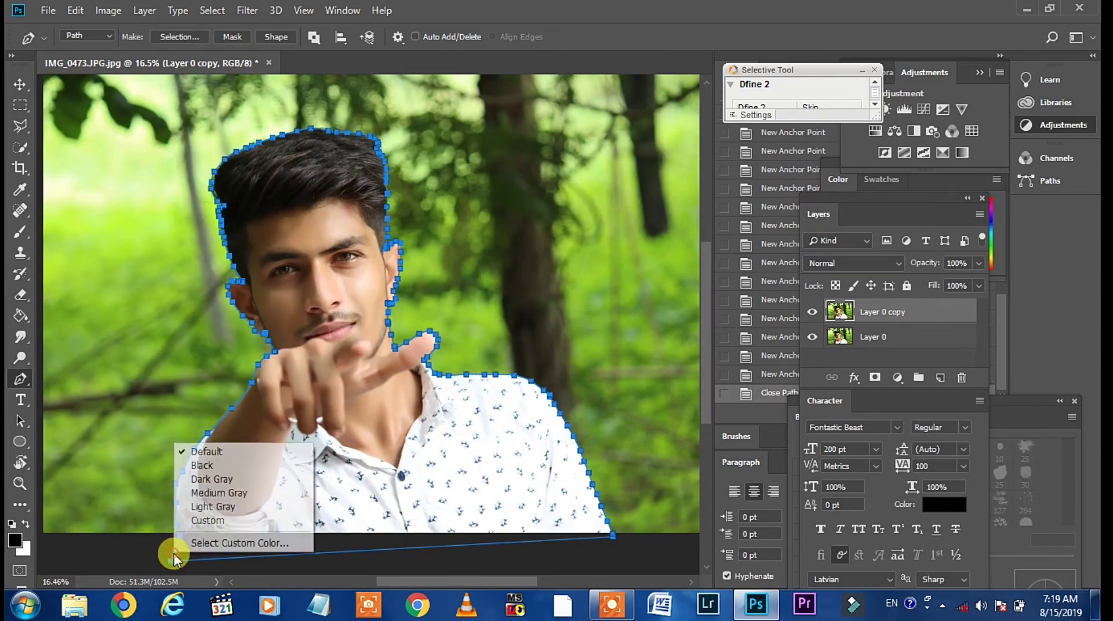
pyautogui.rightClick(311, 276)
pyautogui.click(359, 335)
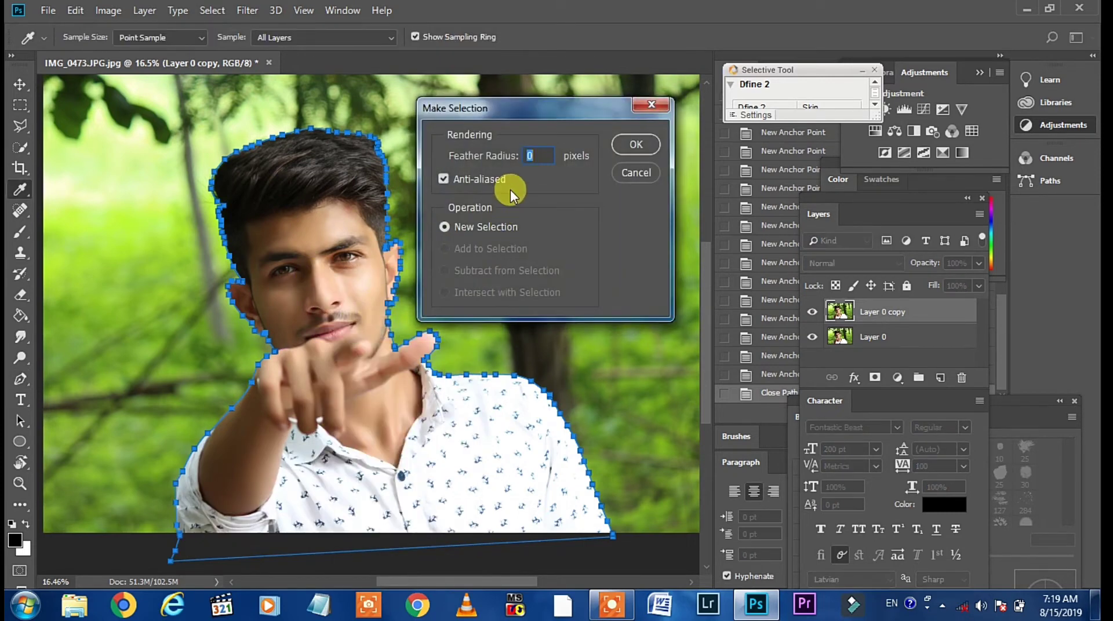
pyautogui.write('.')
pyautogui.write('0.1')
pyautogui.click(627, 146)
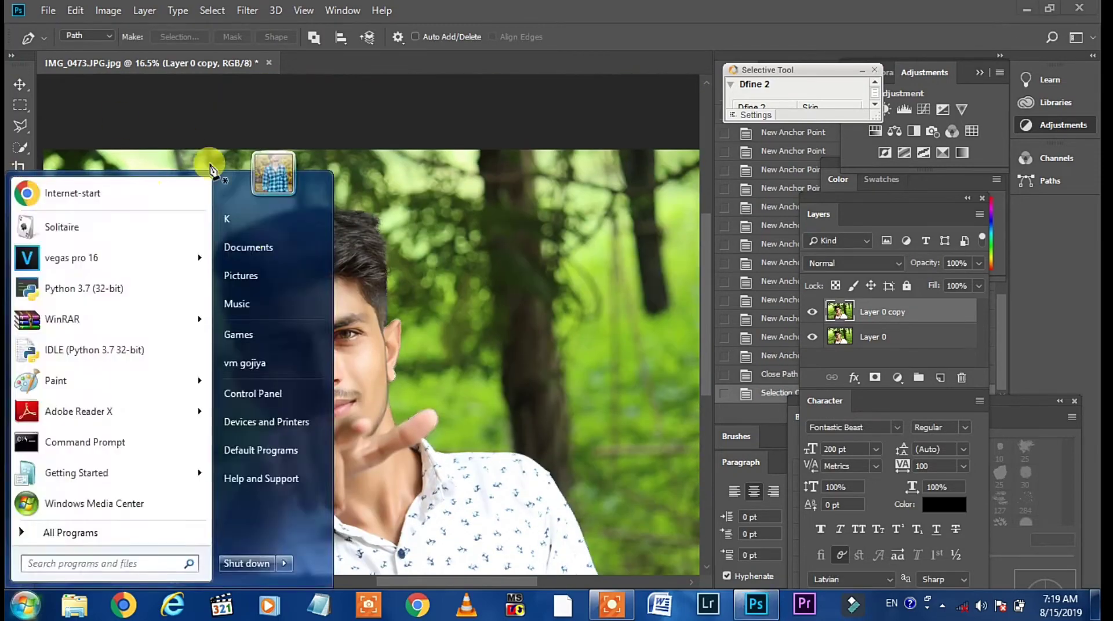
# Step: Switch to the Quick Selection Tool and hide Layer 0
pyautogui.click(19, 147)
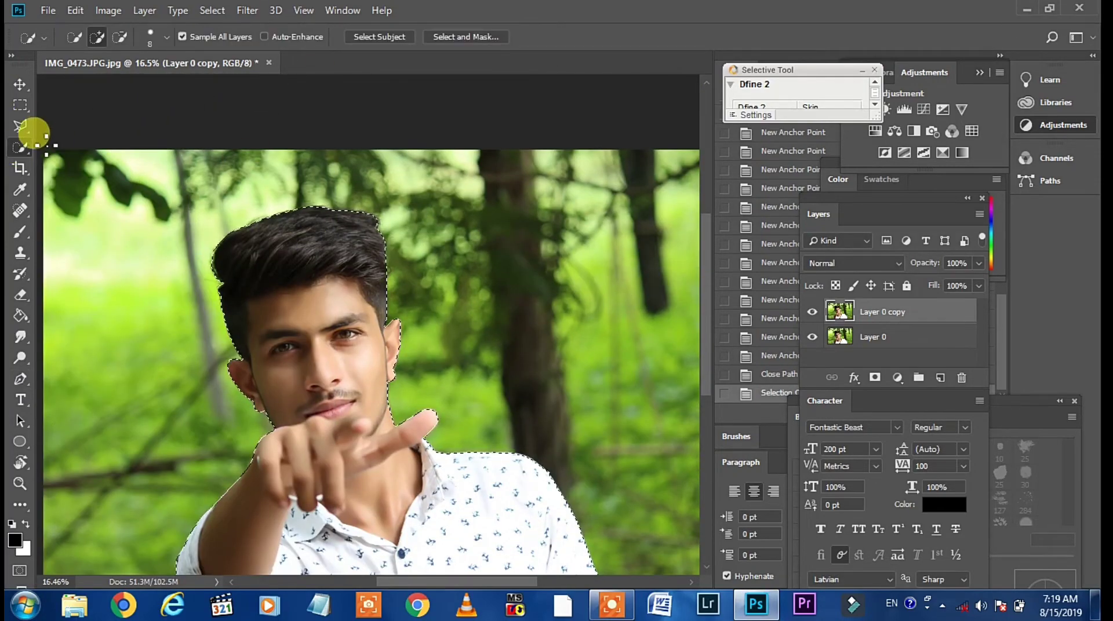
pyautogui.scroll(-2, 232, 261)
pyautogui.click(812, 337)
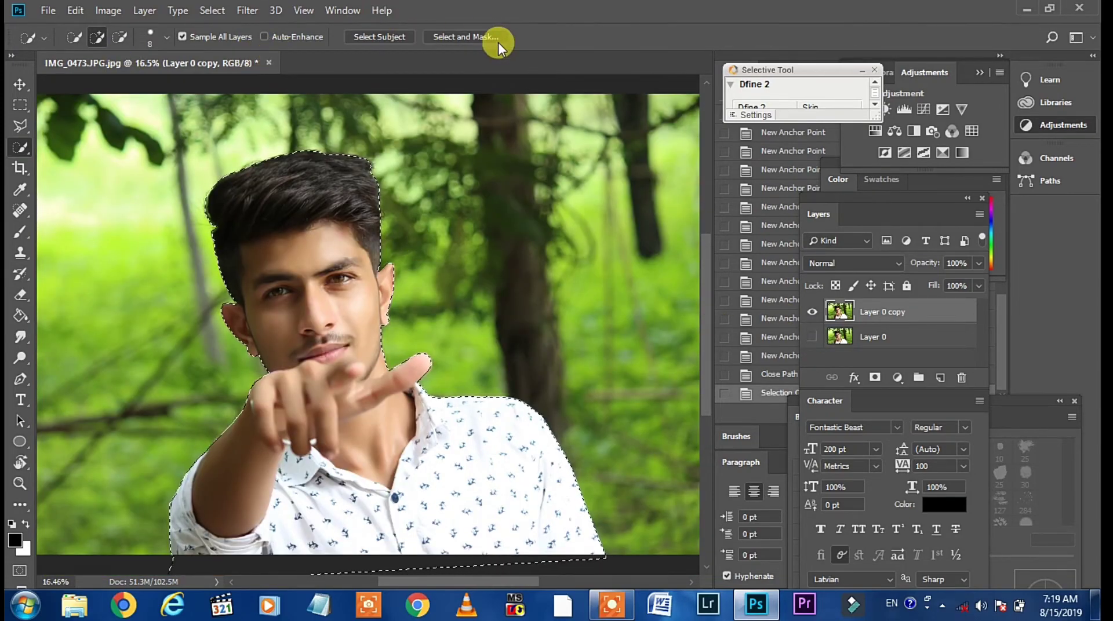
# Step: In Select and Mask, brush the Refine Edge Brush along the left and upper hair edges
pyautogui.click(482, 35)
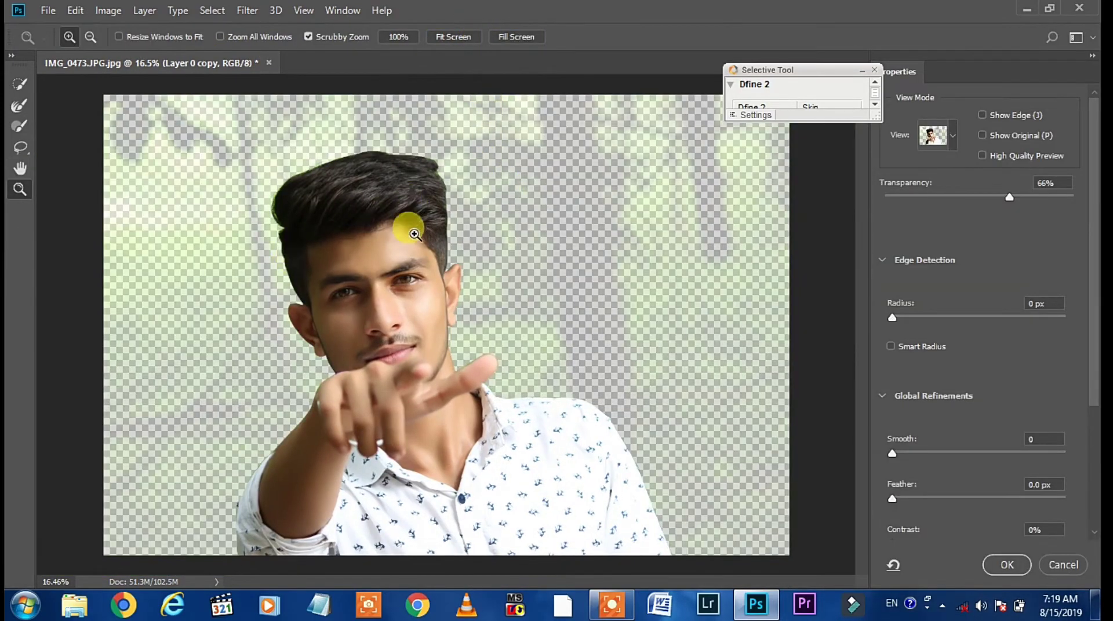
pyautogui.moveTo(414, 234)
pyautogui.mouseDown()
pyautogui.moveTo(295, 274)
pyautogui.moveTo(320, 373)
pyautogui.moveTo(6, 218)
pyautogui.mouseUp()
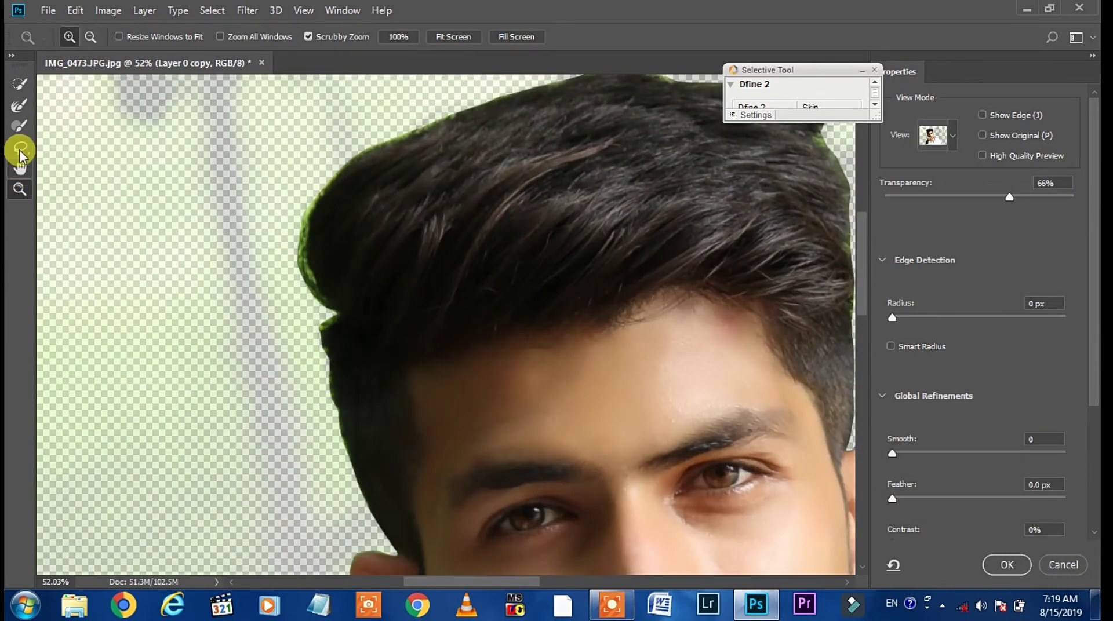
pyautogui.click(20, 105)
pyautogui.moveTo(323, 328); pyautogui.dragTo(339, 410)
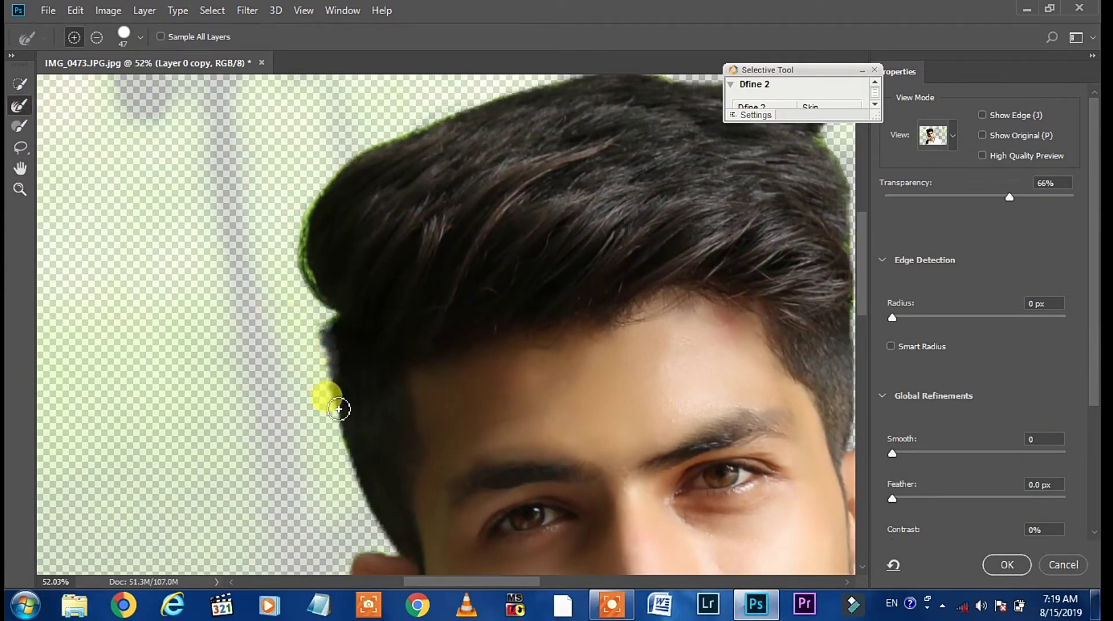
pyautogui.moveTo(384, 544); pyautogui.dragTo(287, 286)
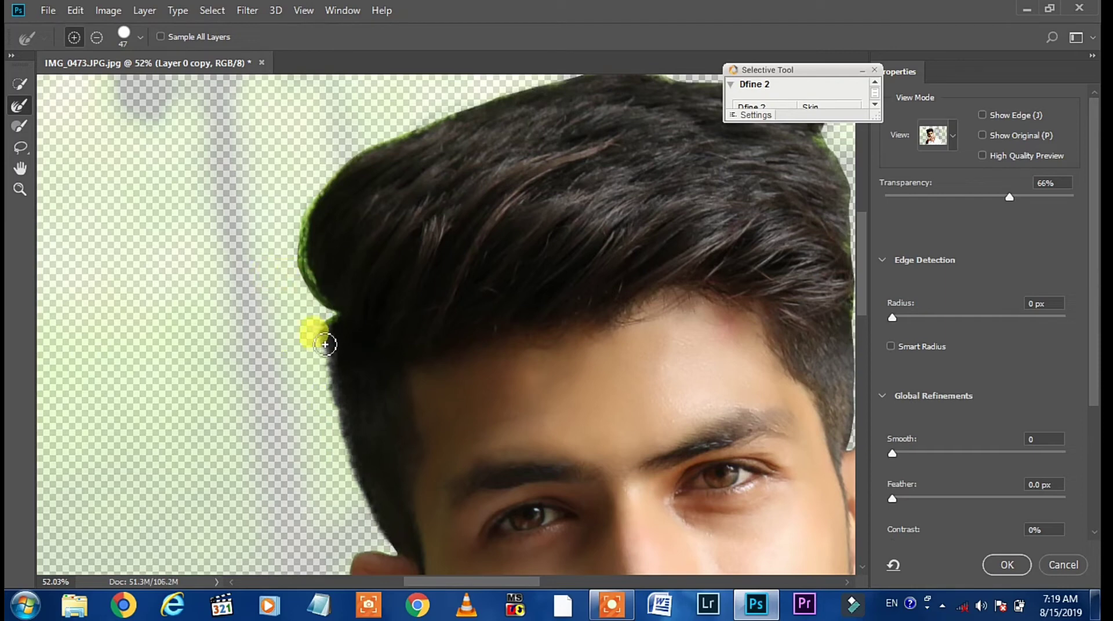
pyautogui.moveTo(325, 344); pyautogui.dragTo(326, 401)
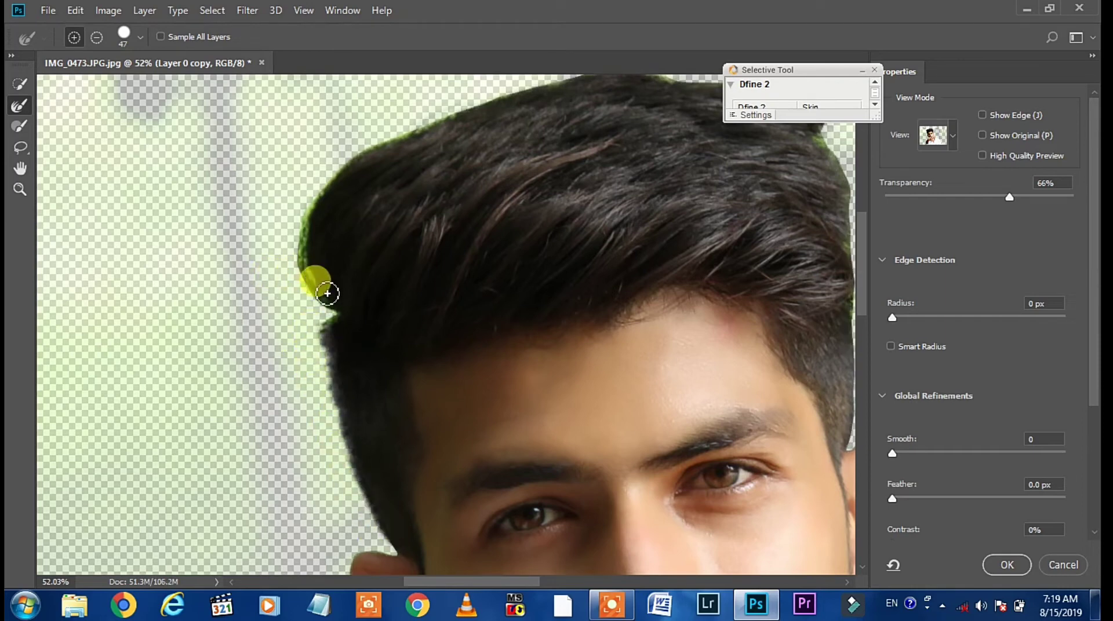
pyautogui.moveTo(324, 304); pyautogui.dragTo(328, 313)
pyautogui.moveTo(320, 191); pyautogui.dragTo(331, 172)
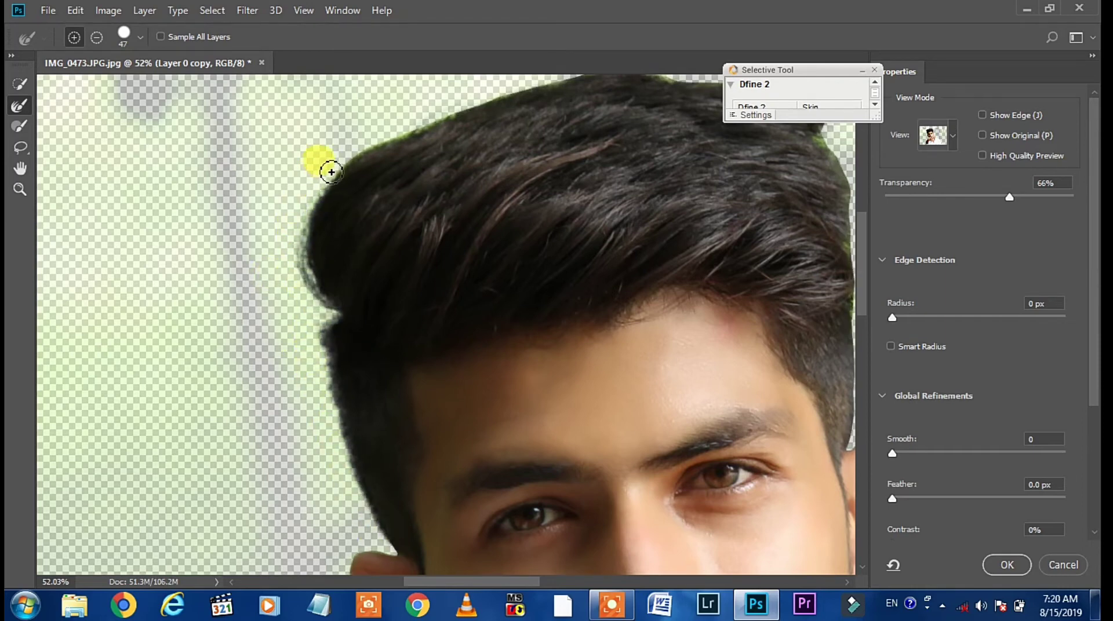
# Step: Refine the mask along the top and right side of the hair
pyautogui.moveTo(337, 226)
pyautogui.mouseDown()
pyautogui.moveTo(236, 293)
pyautogui.moveTo(250, 240)
pyautogui.mouseUp()
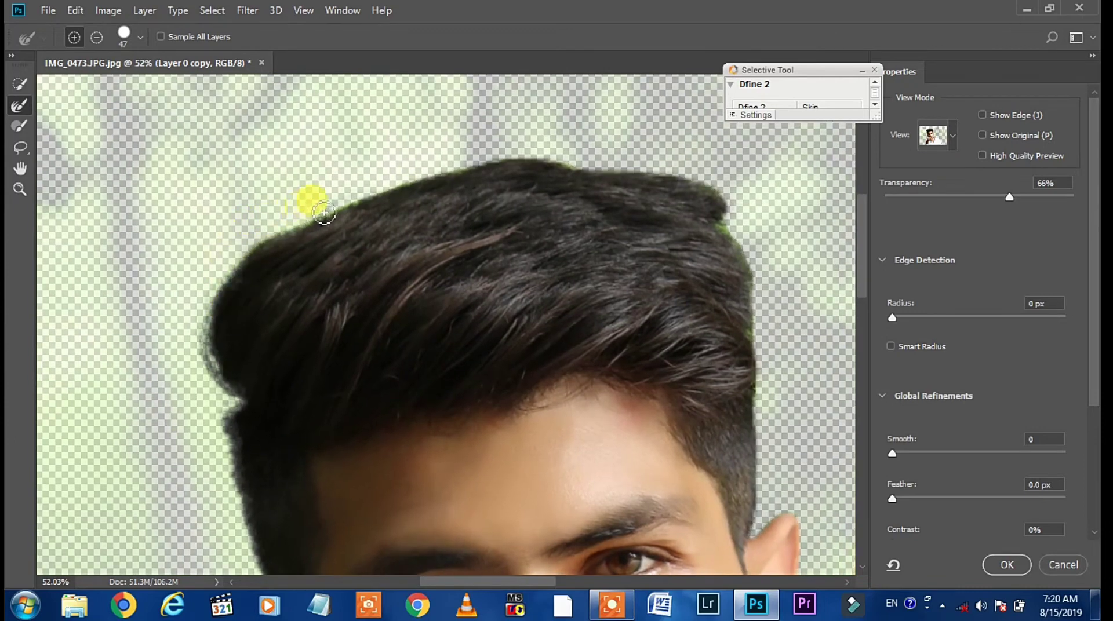
pyautogui.moveTo(428, 180); pyautogui.dragTo(585, 164)
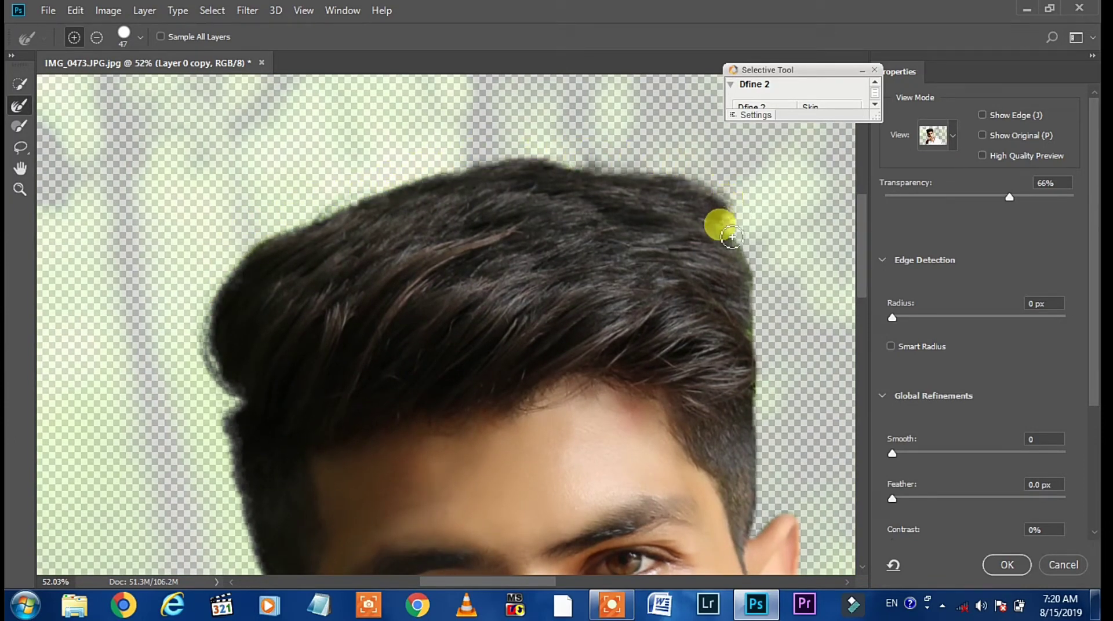
pyautogui.moveTo(732, 236); pyautogui.dragTo(740, 311)
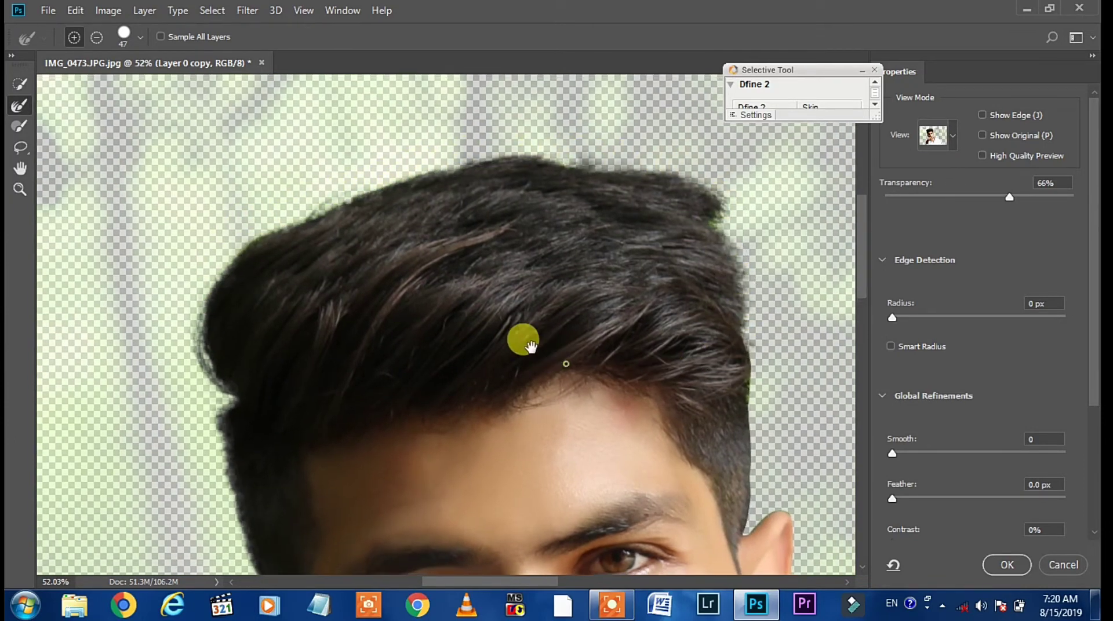
pyautogui.moveTo(522, 336)
pyautogui.mouseDown()
pyautogui.moveTo(565, 282)
pyautogui.moveTo(537, 422)
pyautogui.mouseUp()
pyautogui.click(111, 236)
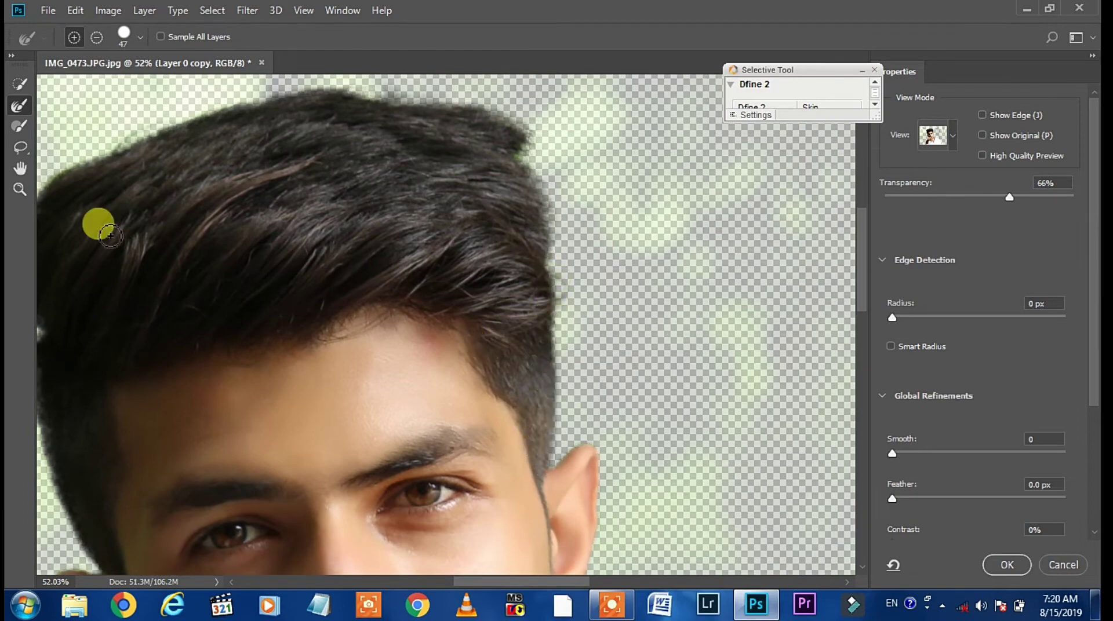
# Step: Remove the background around the ear from the selection and raise Smooth
pyautogui.moveTo(110, 236)
pyautogui.mouseDown()
pyautogui.moveTo(218, 199)
pyautogui.moveTo(338, 222)
pyautogui.moveTo(447, 286)
pyautogui.moveTo(470, 357)
pyautogui.mouseUp()
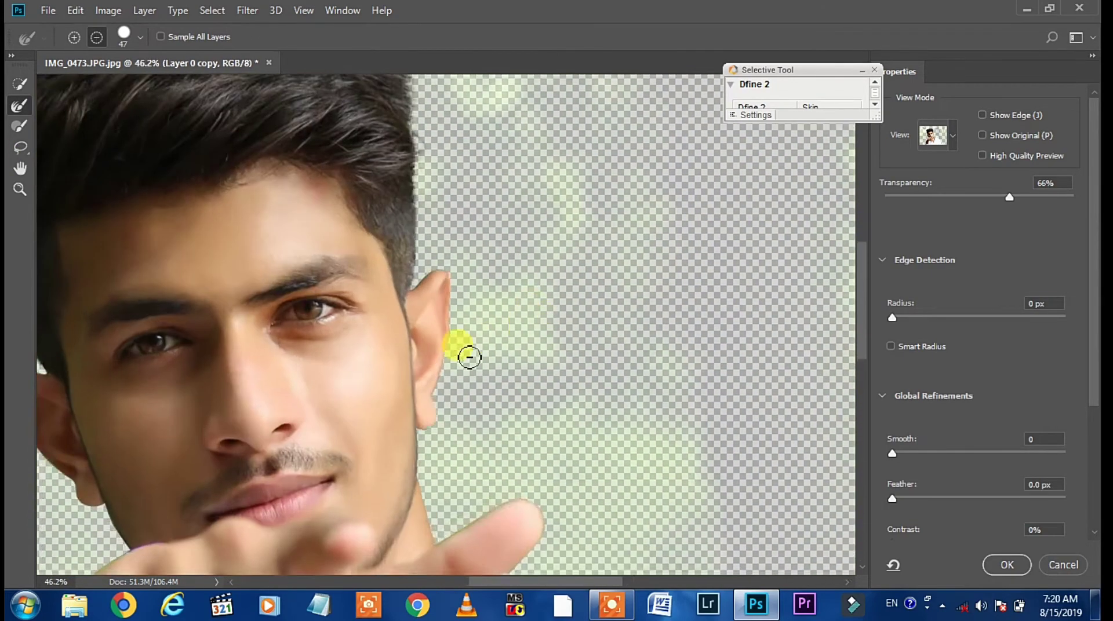
pyautogui.scroll(2, 470, 357)
pyautogui.scroll(3, 406, 348)
pyautogui.moveTo(893, 452); pyautogui.dragTo(902, 455)
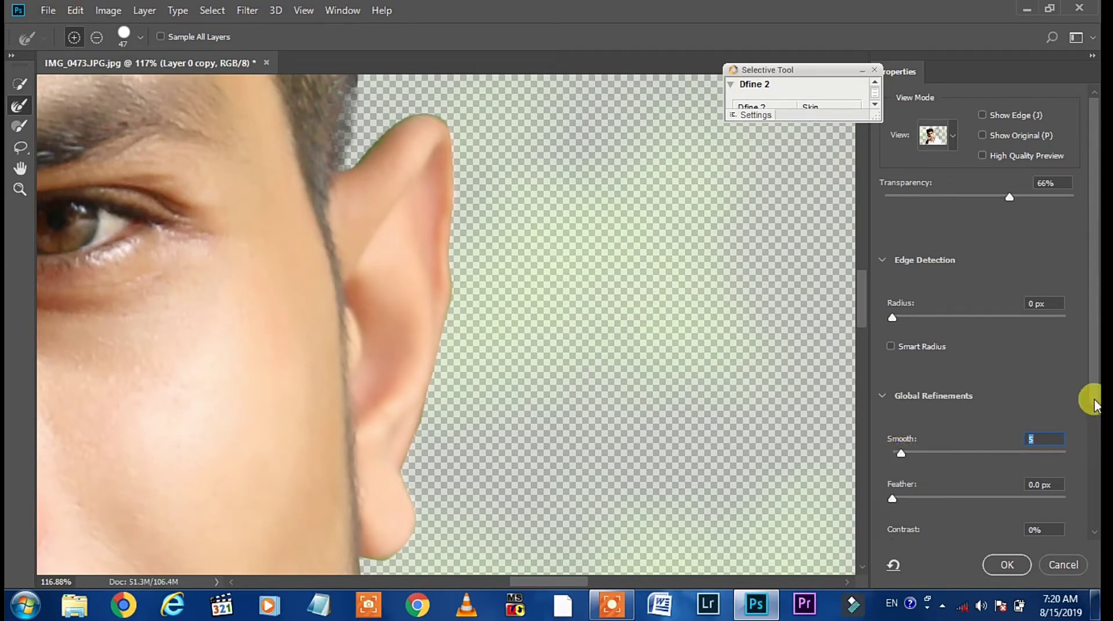
pyautogui.scroll(-3, 949, 419)
# Step: Apply the Select and Mask refinement and make Layer 0 visible again
pyautogui.click(1007, 565)
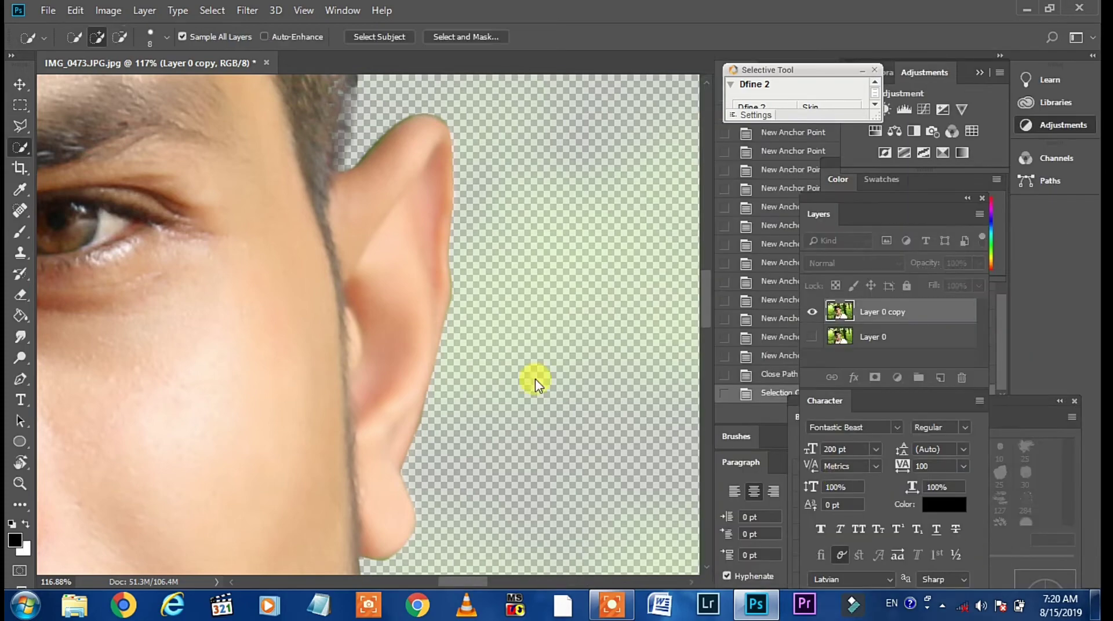
pyautogui.scroll(-5, 355, 279)
pyautogui.scroll(-3, 160, 197)
pyautogui.scroll(5, 218, 198)
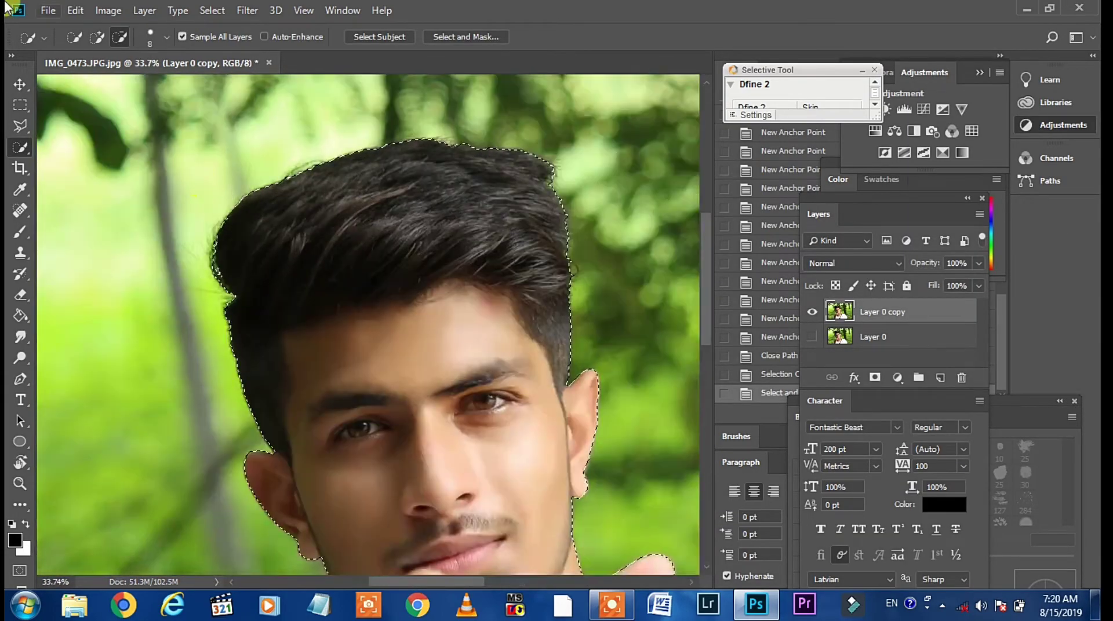
pyautogui.scroll(3, 206, 249)
pyautogui.scroll(-3, 216, 258)
pyautogui.scroll(-2, 218, 249)
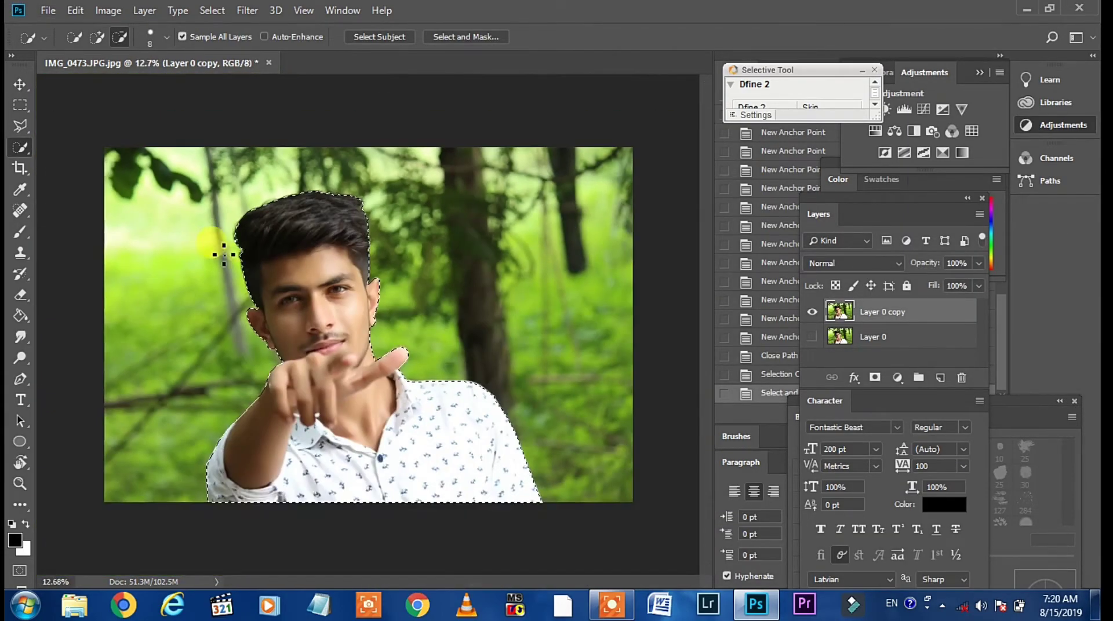
pyautogui.click(813, 337)
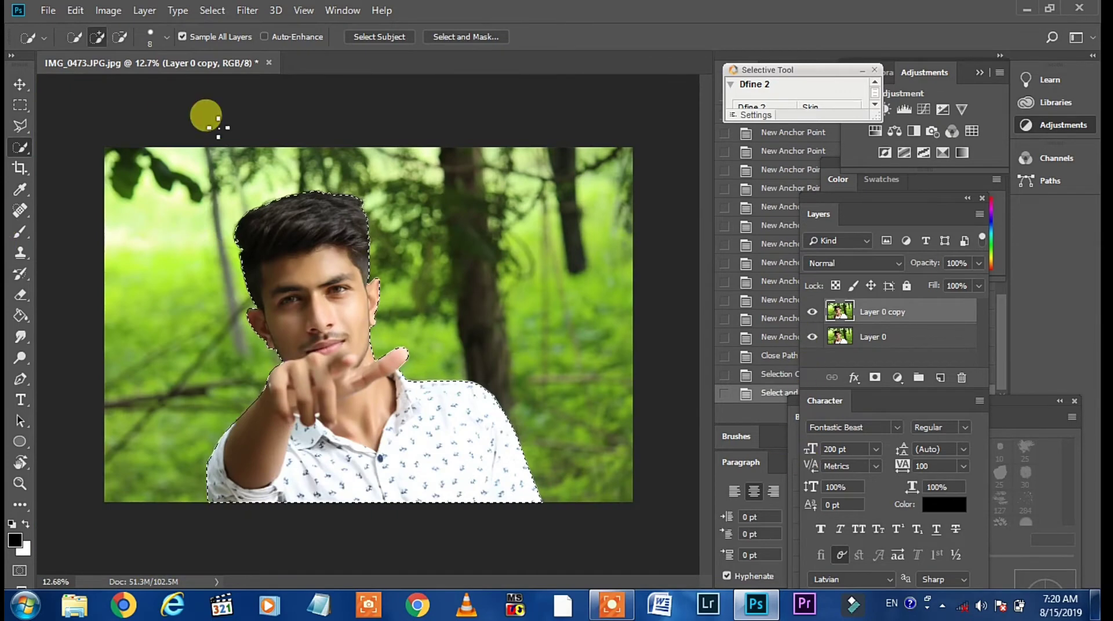
# Step: Save the current selection as a new named channel
pyautogui.click(212, 10)
pyautogui.click(248, 366)
pyautogui.write('ki')
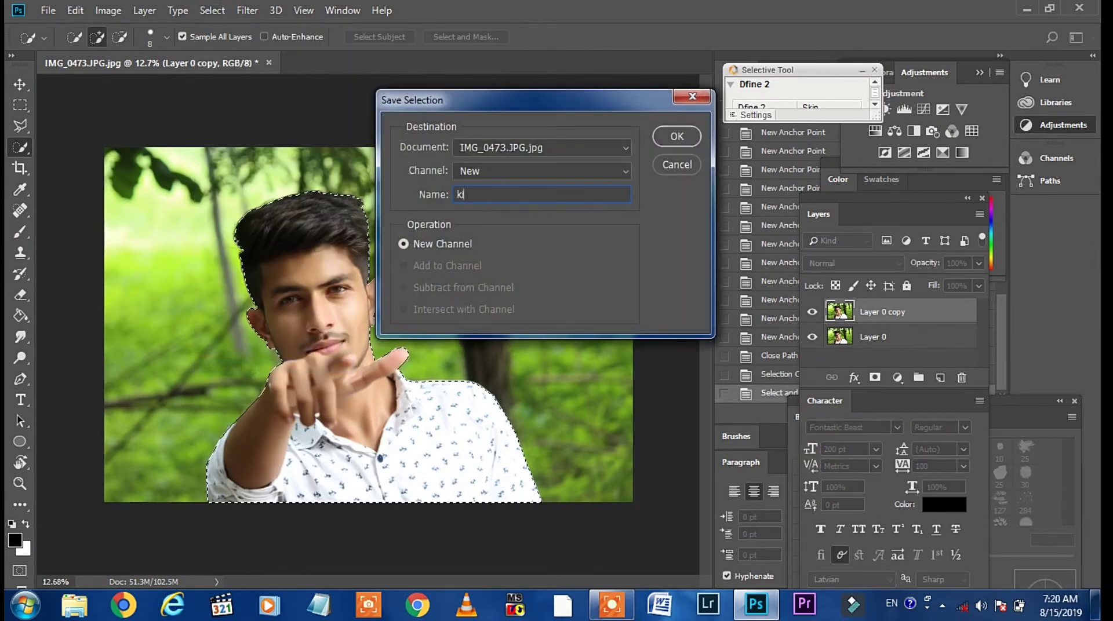
pyautogui.write('shan')
pyautogui.click(678, 136)
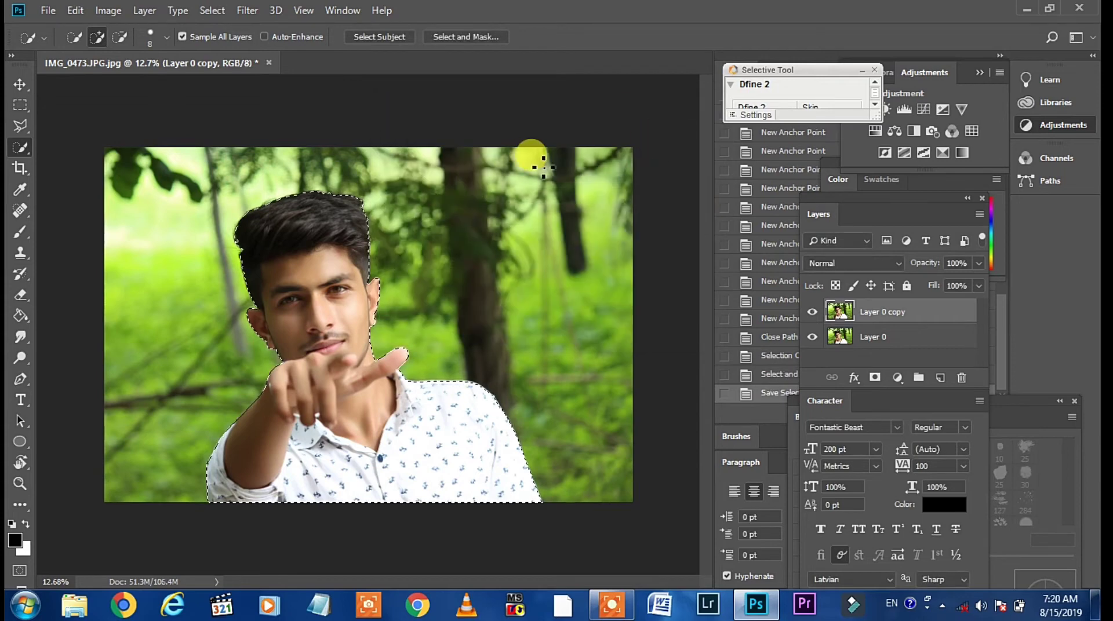
# Step: Add a layer mask to Layer 0 copy, check the cutout by toggling Layer 0, then select Layer 0
pyautogui.click(875, 378)
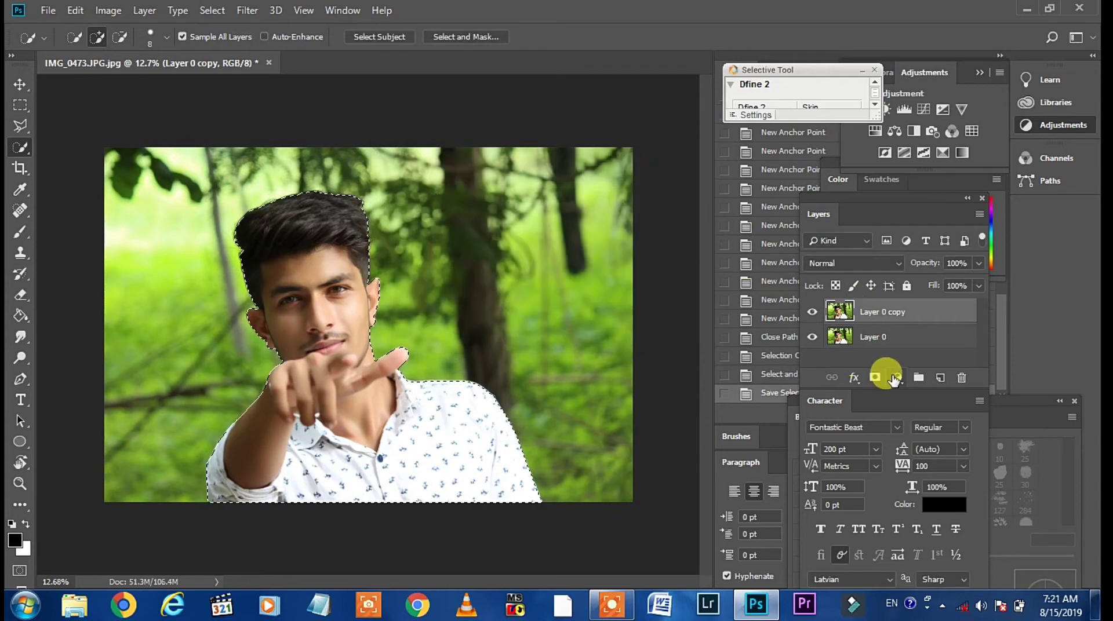
pyautogui.click(875, 378)
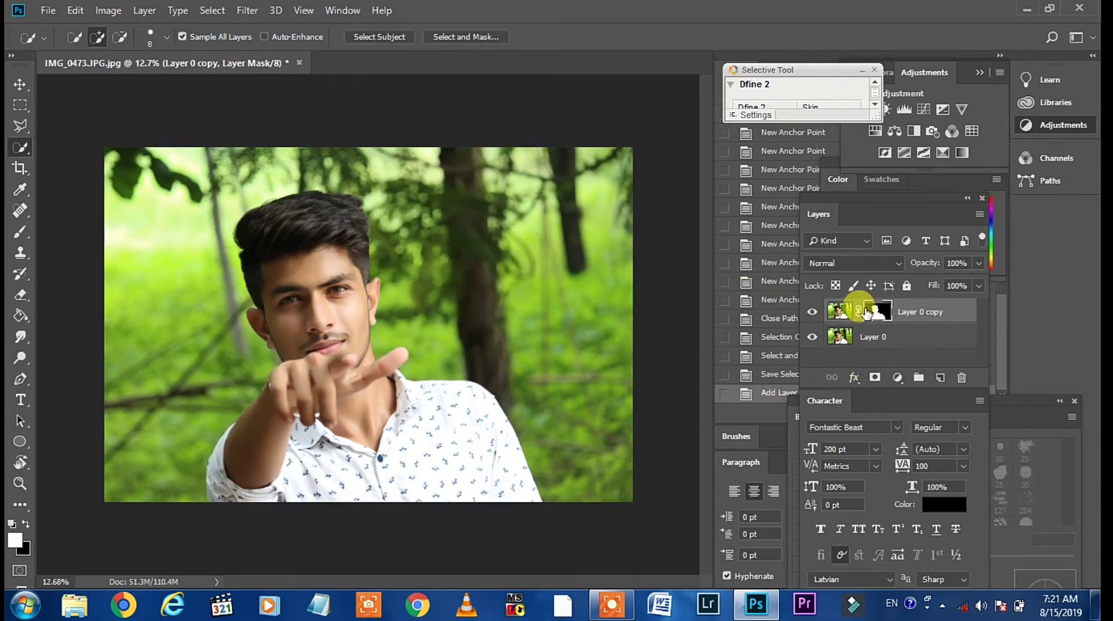
pyautogui.click(811, 337)
pyautogui.click(811, 337)
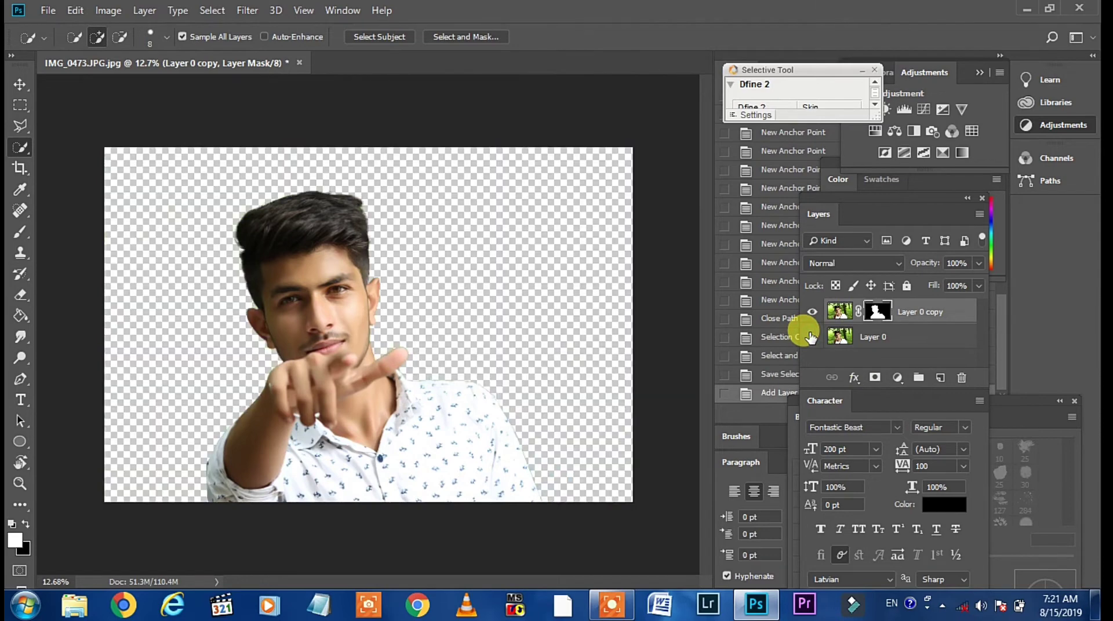
pyautogui.click(811, 337)
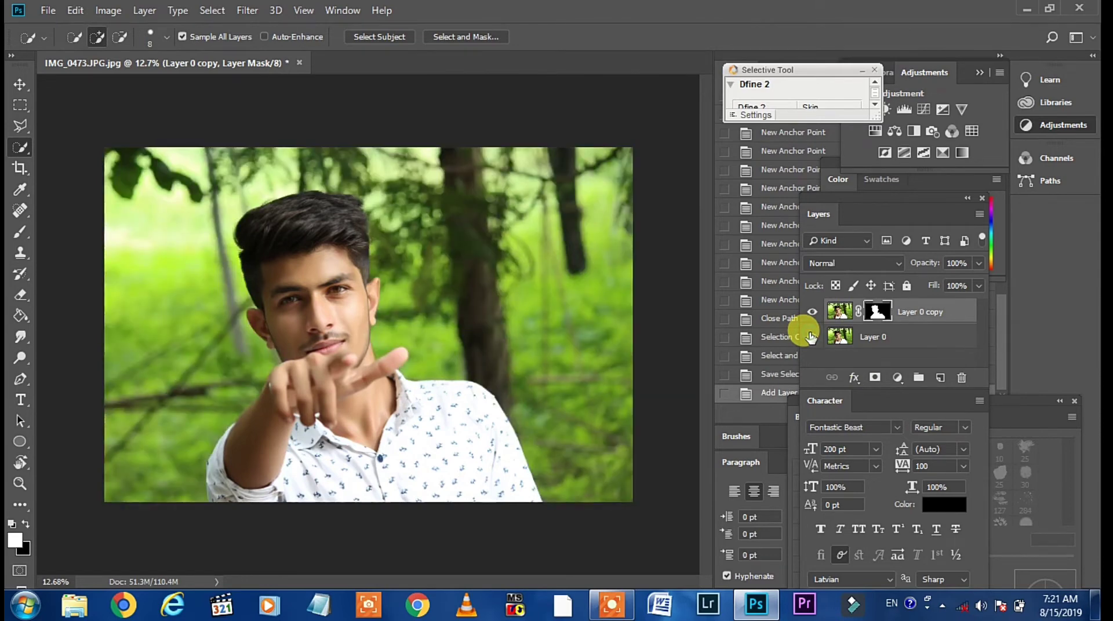
pyautogui.click(858, 337)
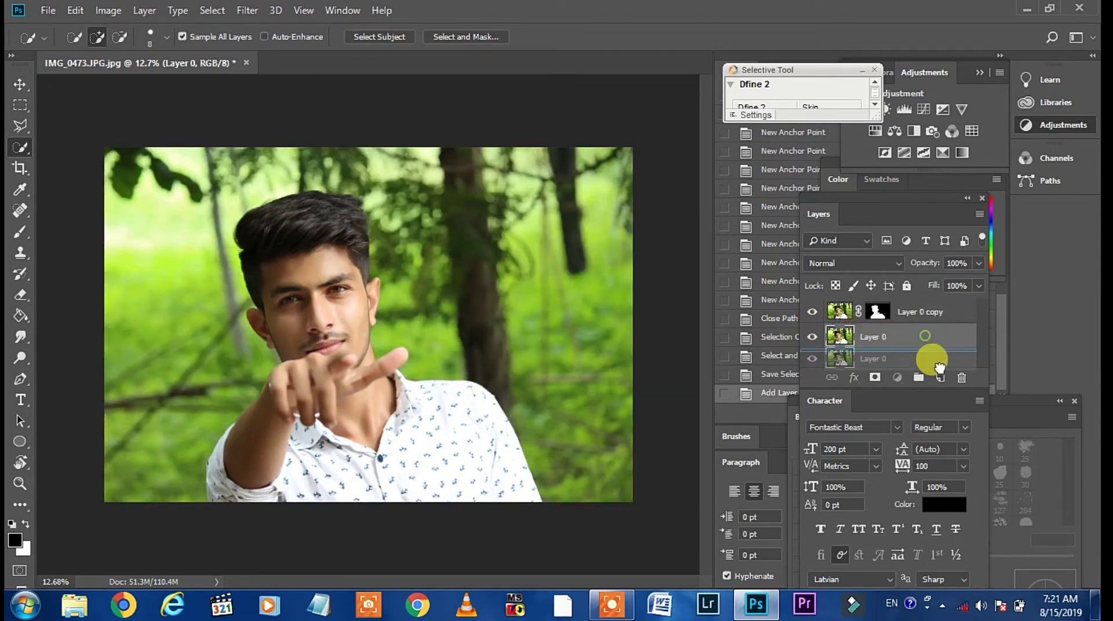
# Step: Duplicate Layer 0 into Layer 0 copy 2
pyautogui.moveTo(908, 341); pyautogui.dragTo(939, 377)
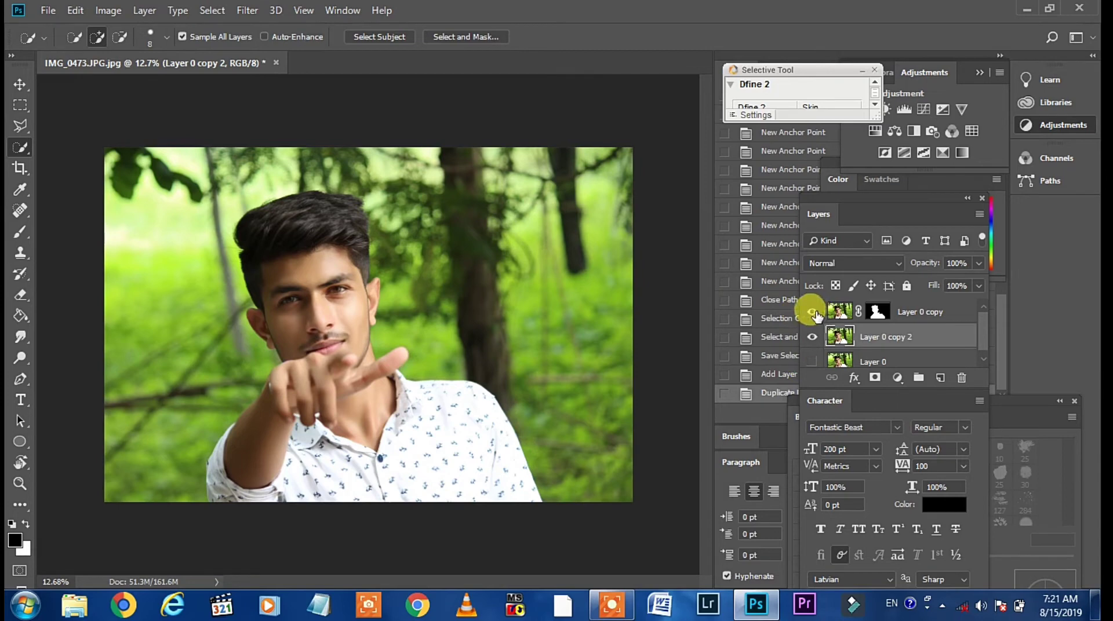
pyautogui.click(216, 12)
# Step: Load the saved subject channel as a selection and expand it outward
pyautogui.click(258, 351)
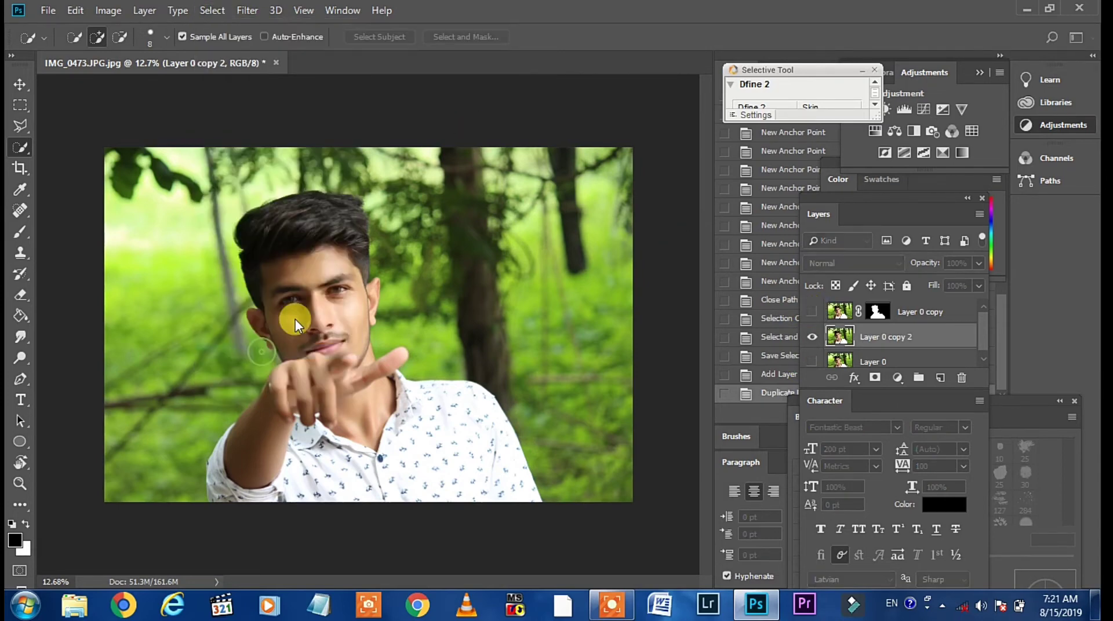
pyautogui.click(483, 152)
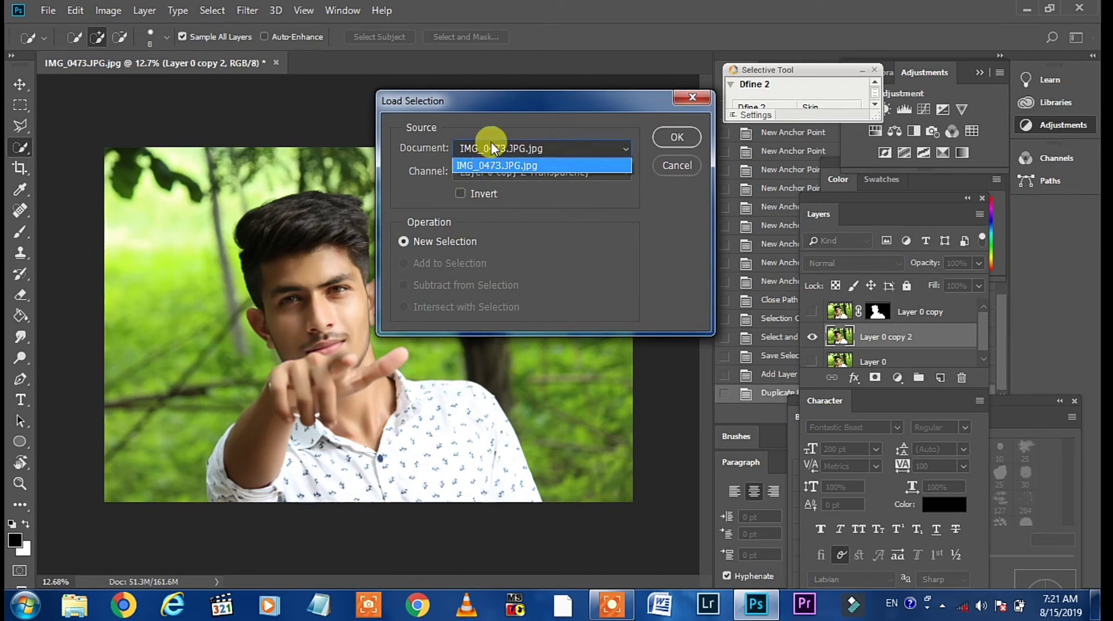
pyautogui.click(492, 165)
pyautogui.click(488, 215)
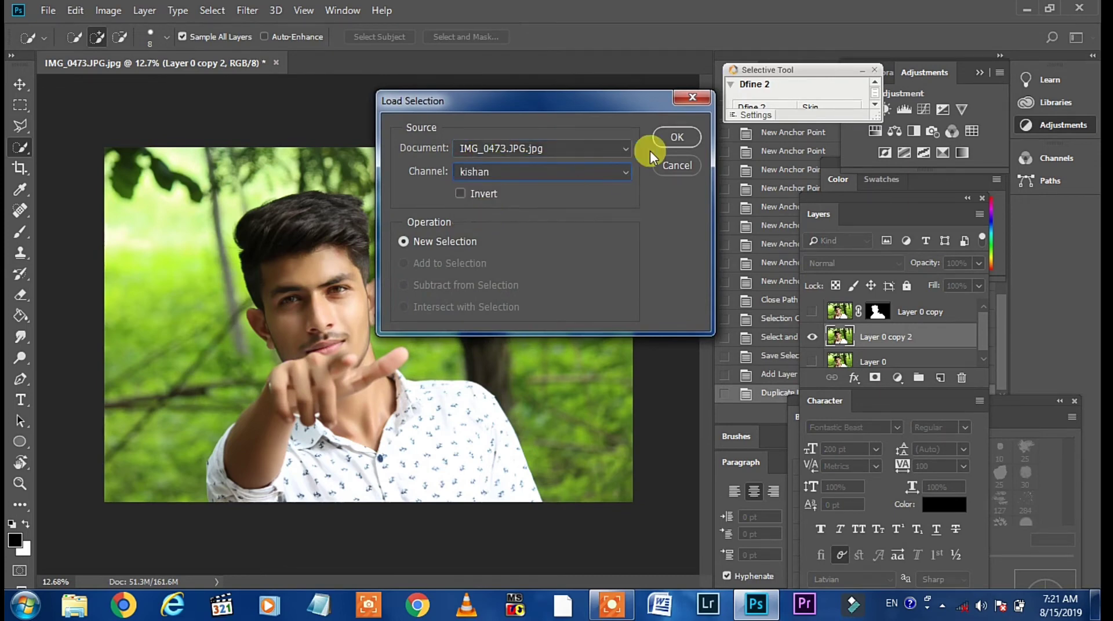
pyautogui.click(672, 138)
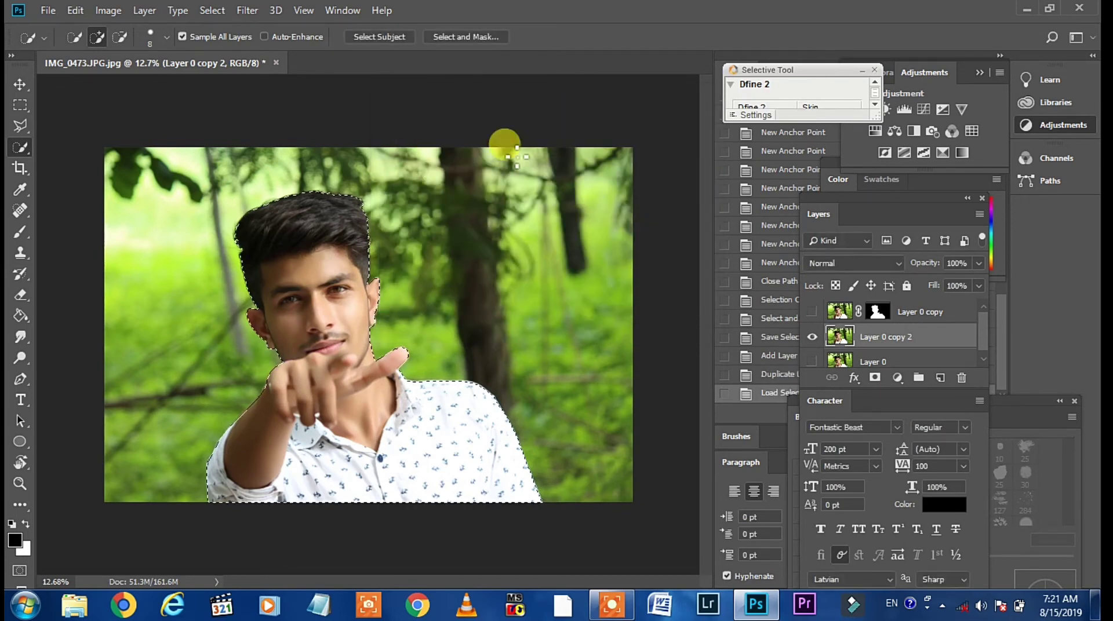
pyautogui.click(212, 11)
pyautogui.moveTo(226, 240)
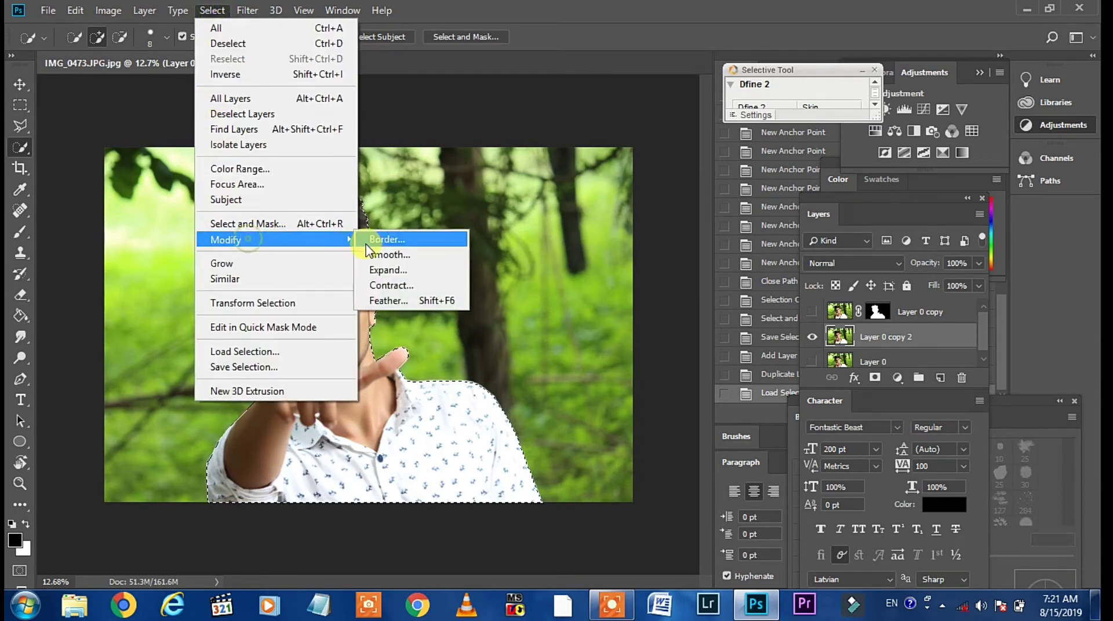
pyautogui.click(383, 268)
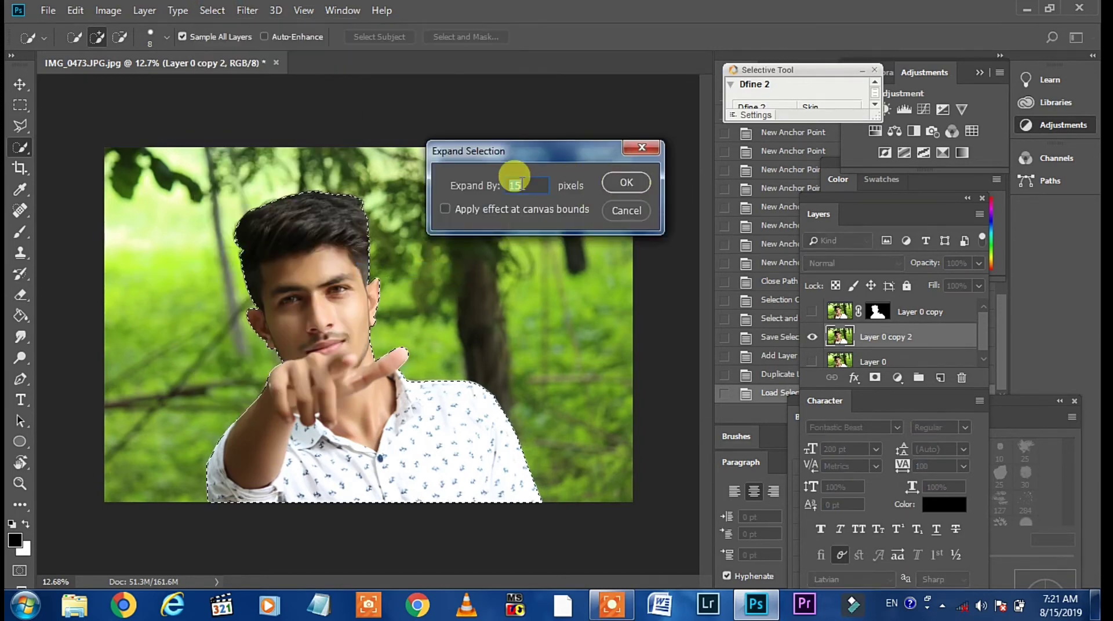
pyautogui.click(617, 182)
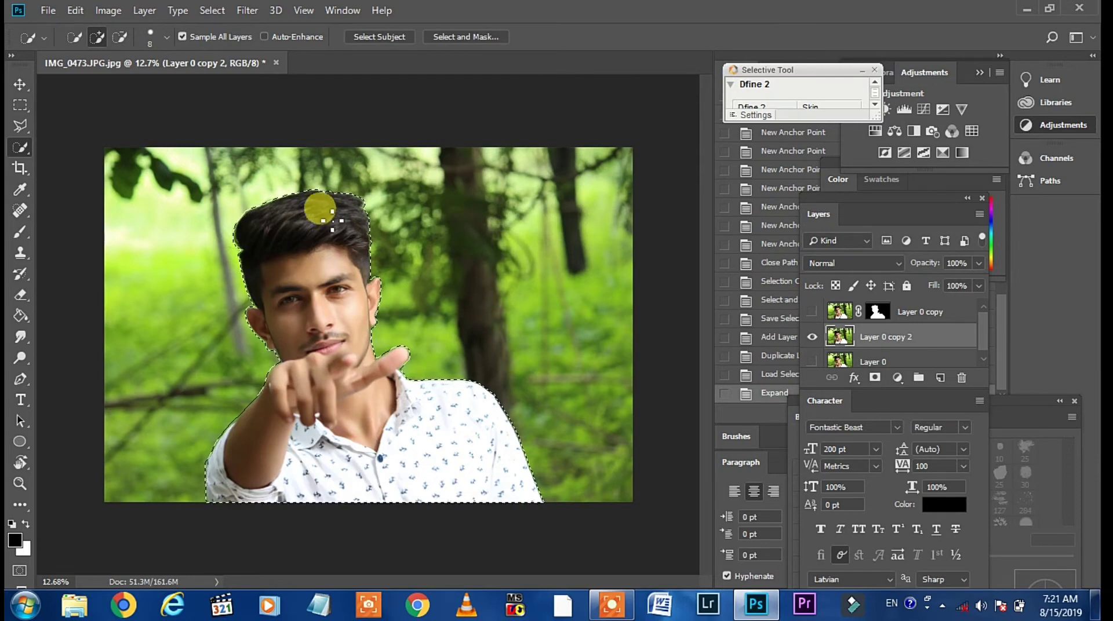
# Step: Fill the expanded selection with Content-Aware to remove the man from Layer 0 copy 2
pyautogui.rightClick(303, 216)
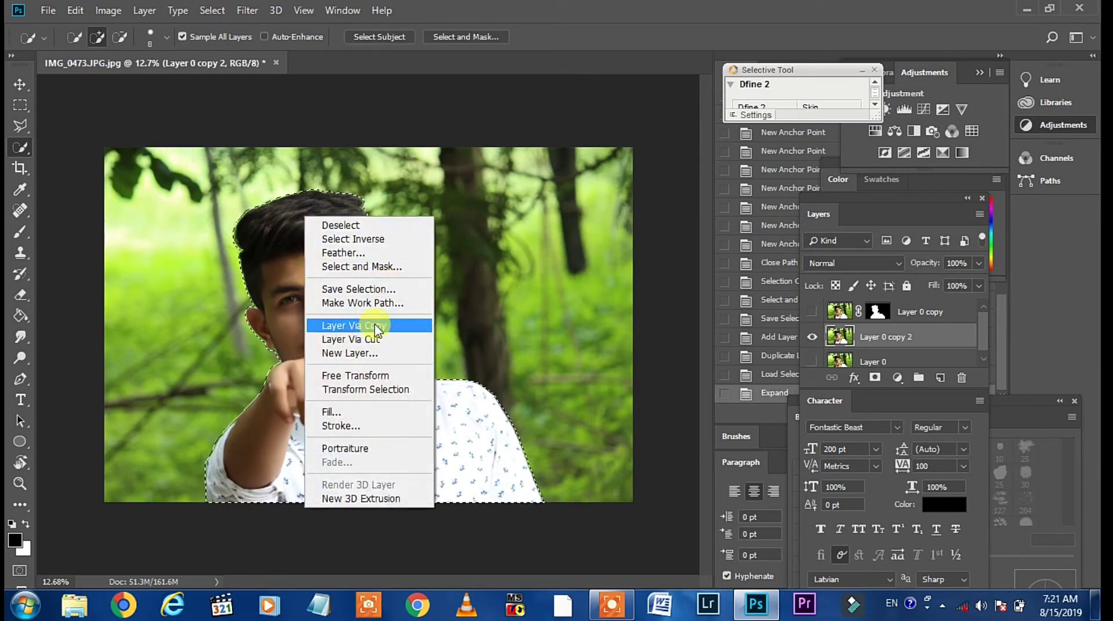
pyautogui.click(368, 411)
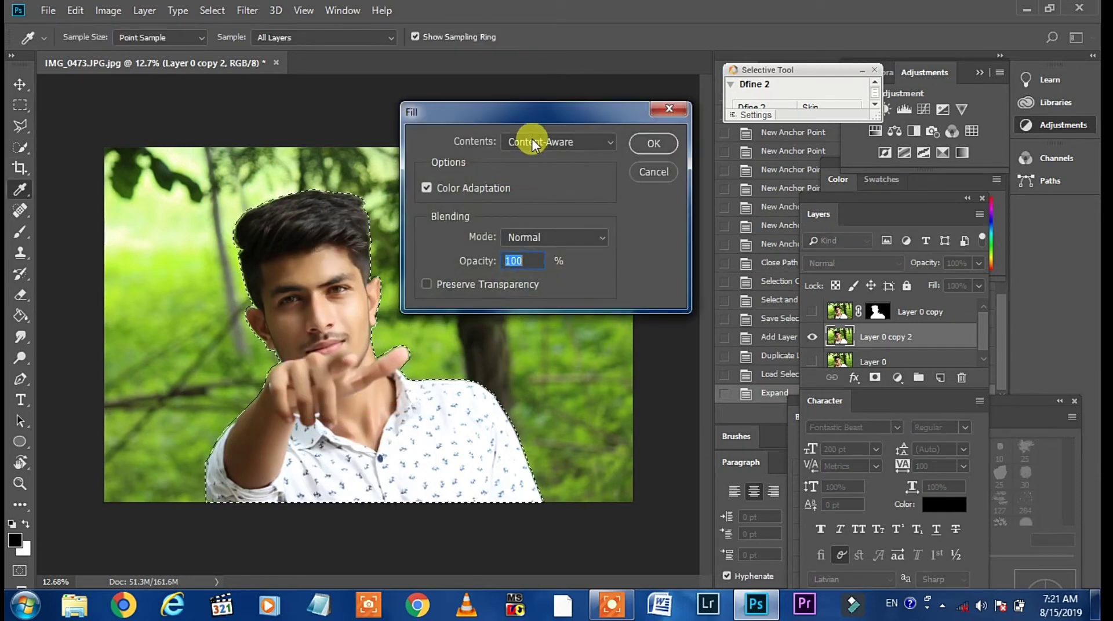
pyautogui.click(531, 139)
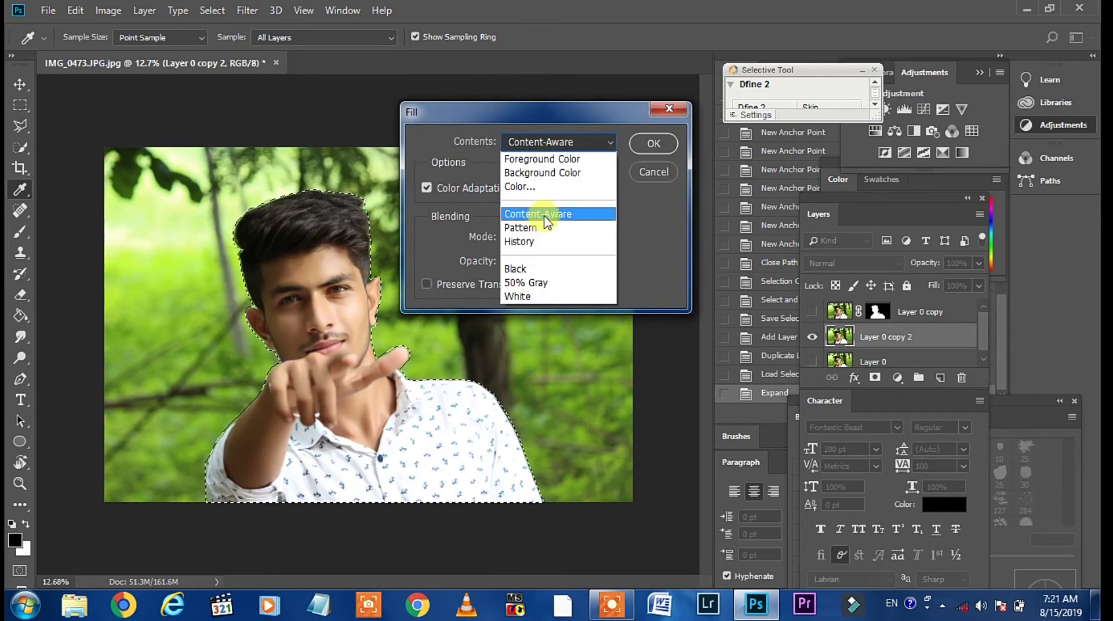
pyautogui.click(543, 214)
pyautogui.click(632, 142)
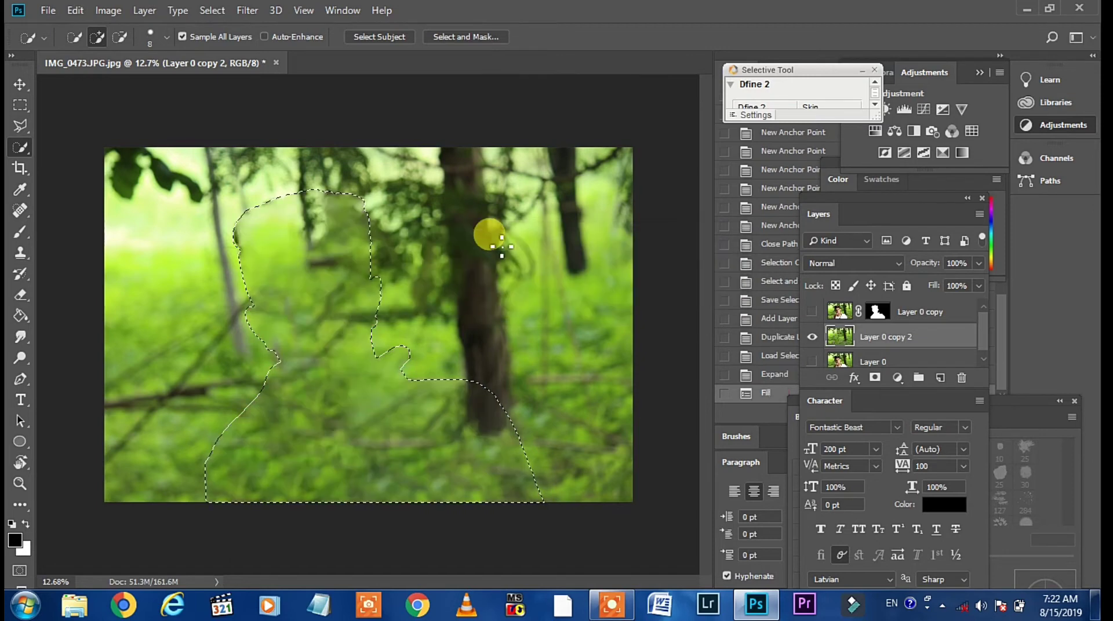
pyautogui.rightClick(490, 310)
# Step: Deselect, then spot-heal the leftover outline traces of the removed person with a 95 px brush
pyautogui.click(429, 17)
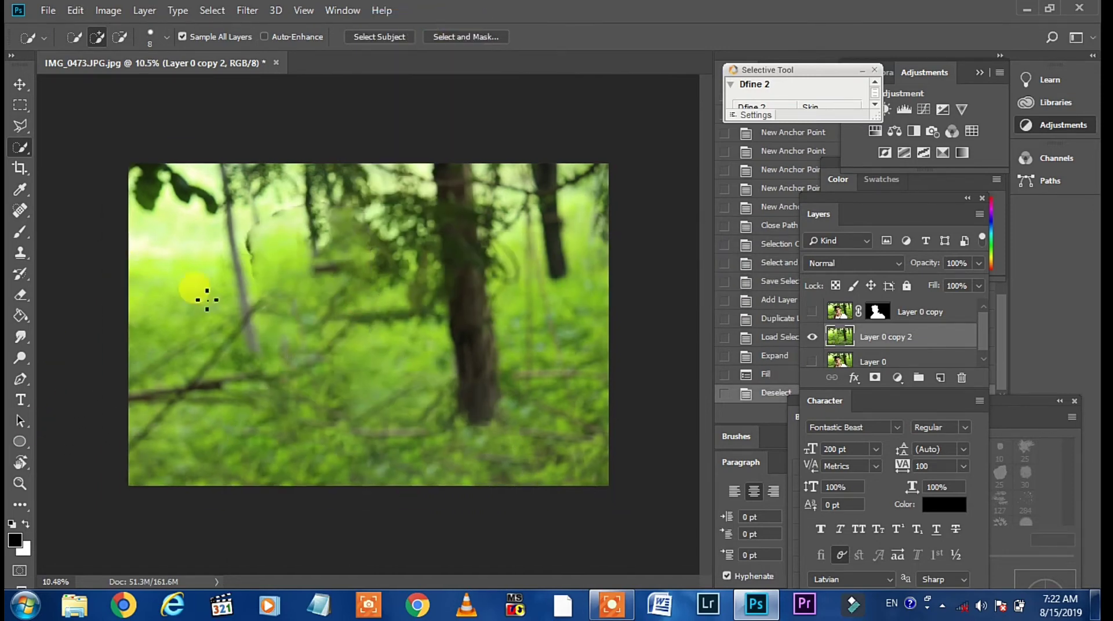
pyautogui.scroll(2, 259, 219)
pyautogui.scroll(1, 258, 219)
pyautogui.click(19, 216)
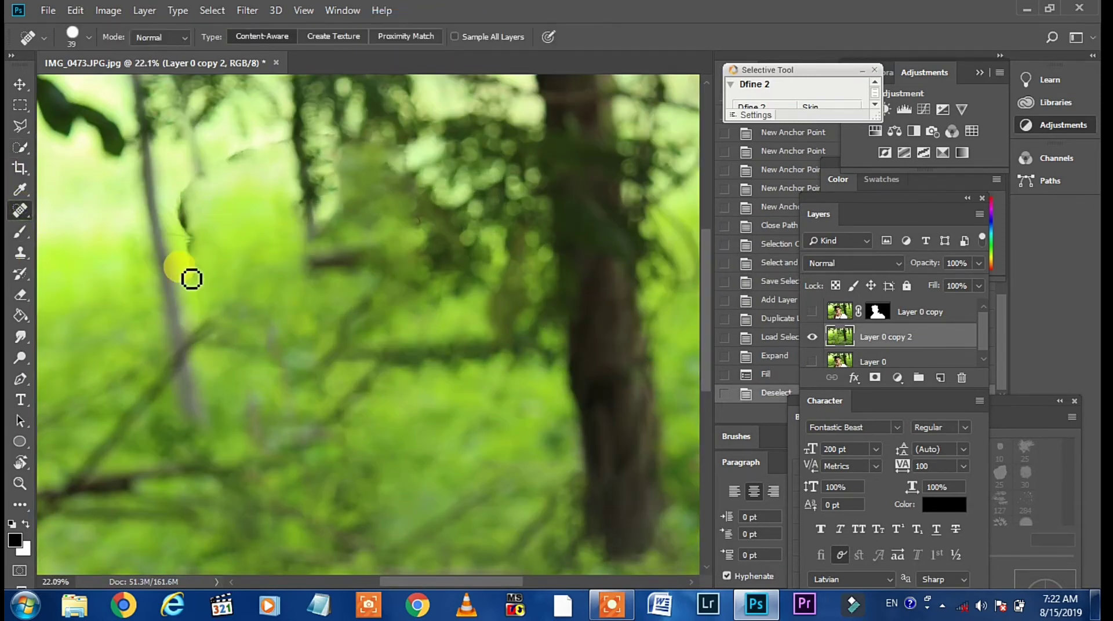
pyautogui.moveTo(192, 273); pyautogui.dragTo(191, 184)
pyautogui.rightClick(191, 183)
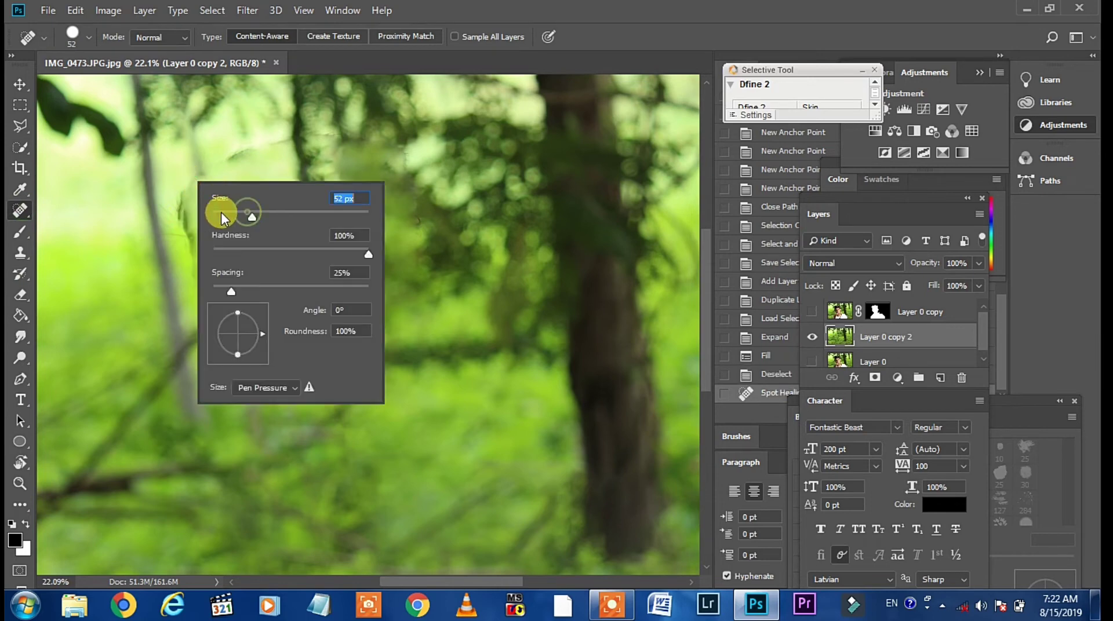
pyautogui.moveTo(251, 217); pyautogui.dragTo(268, 215)
pyautogui.moveTo(192, 168)
pyautogui.mouseDown()
pyautogui.moveTo(179, 224)
pyautogui.moveTo(201, 246)
pyautogui.mouseUp()
pyautogui.moveTo(235, 167); pyautogui.dragTo(270, 155)
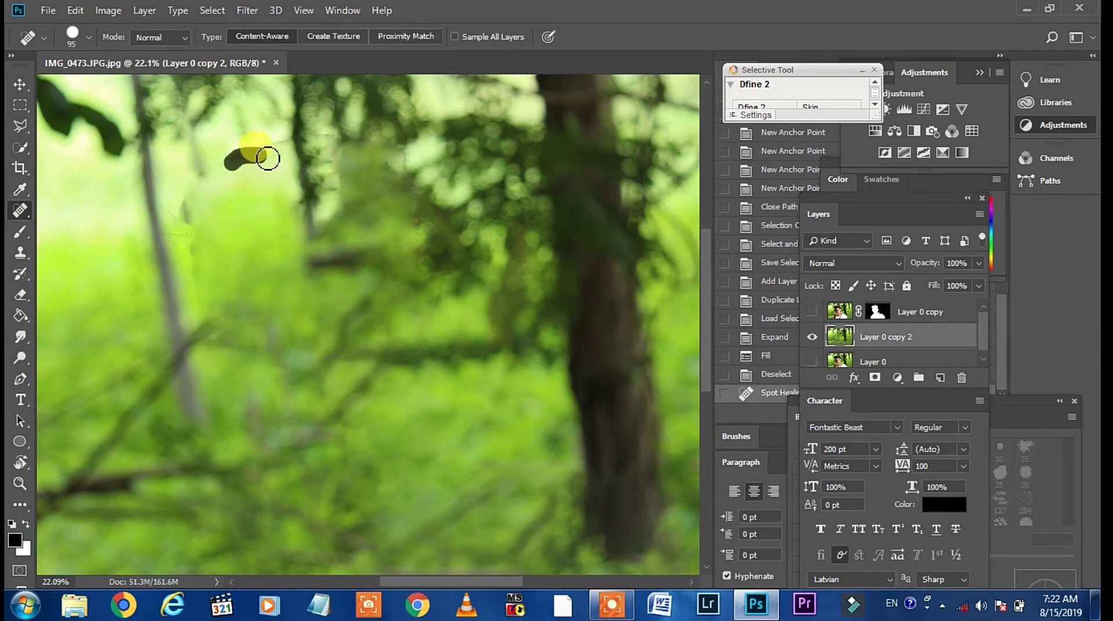
pyautogui.moveTo(189, 200); pyautogui.dragTo(178, 243)
pyautogui.scroll(-2, 193, 212)
pyautogui.scroll(-2, 193, 212)
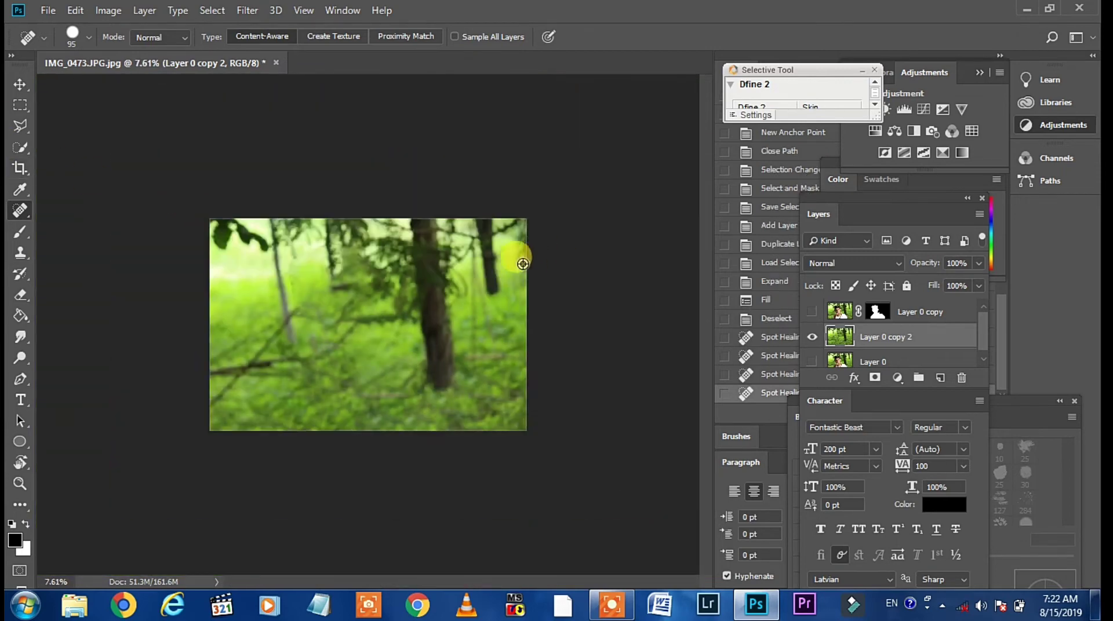
# Step: Toggle the cut-out person and background layers' visibility to compare the healed forest
pyautogui.click(812, 312)
pyautogui.click(811, 337)
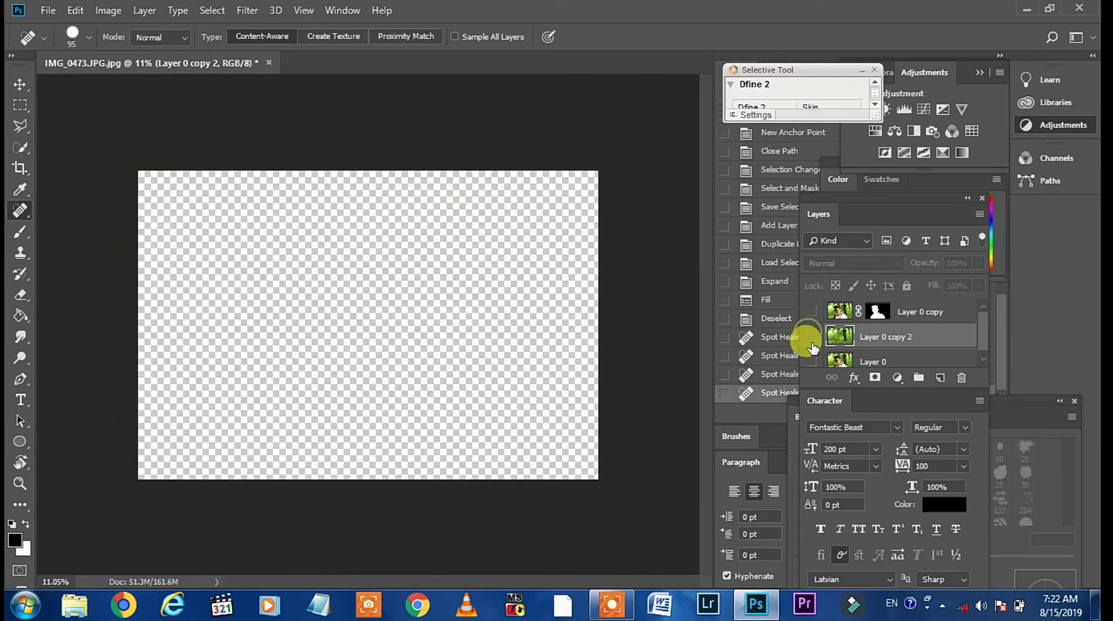
pyautogui.click(812, 362)
pyautogui.click(812, 337)
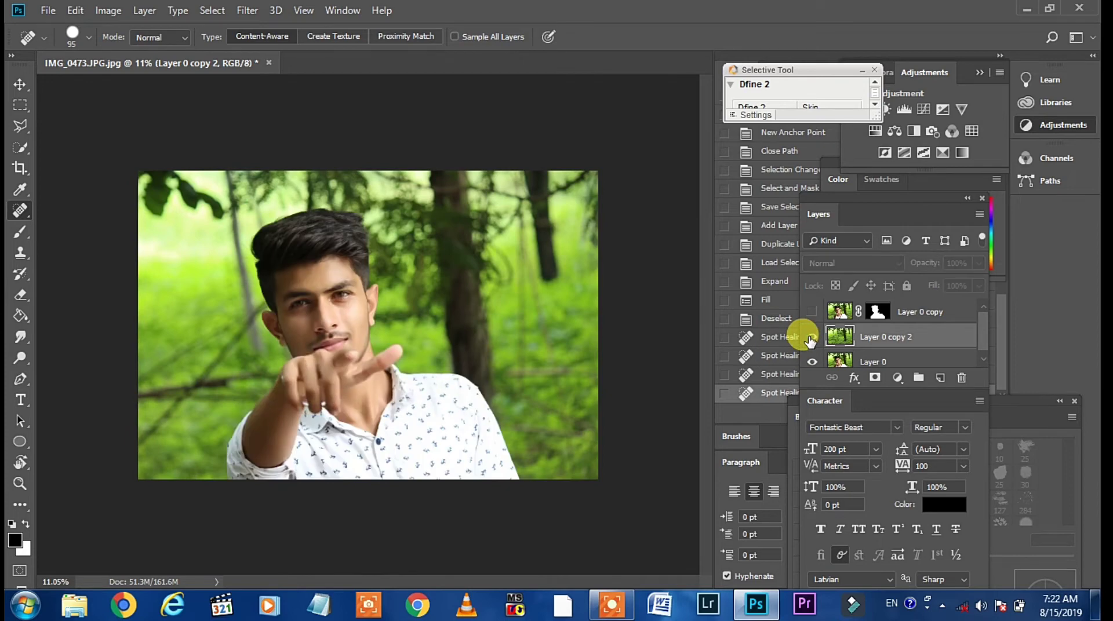
pyautogui.click(811, 336)
pyautogui.click(812, 312)
pyautogui.click(811, 313)
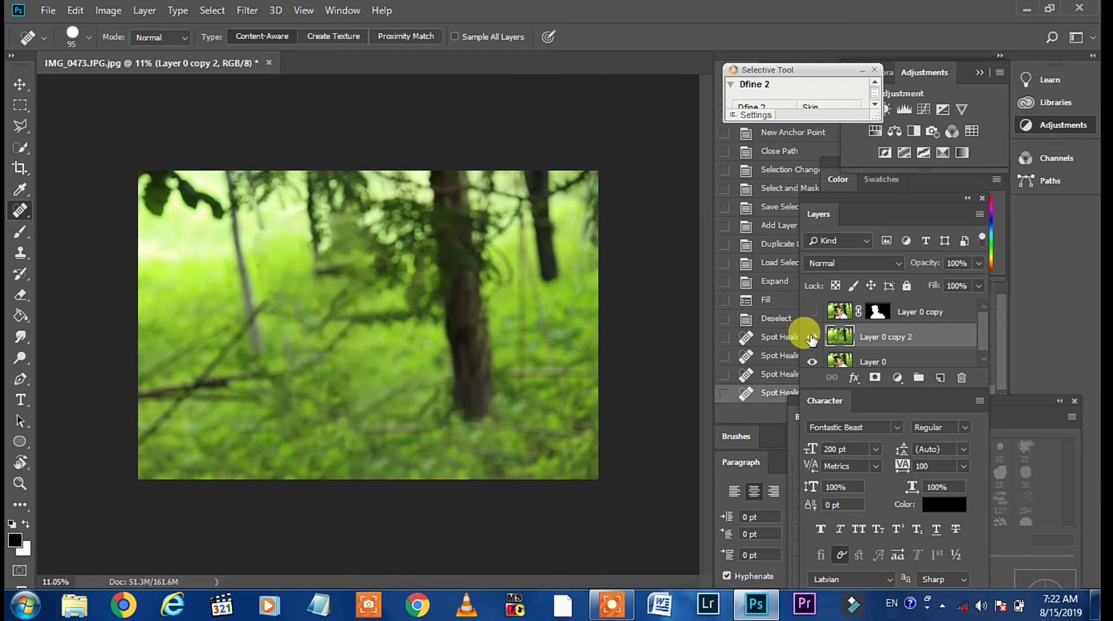
pyautogui.click(812, 337)
pyautogui.click(812, 337)
pyautogui.click(812, 312)
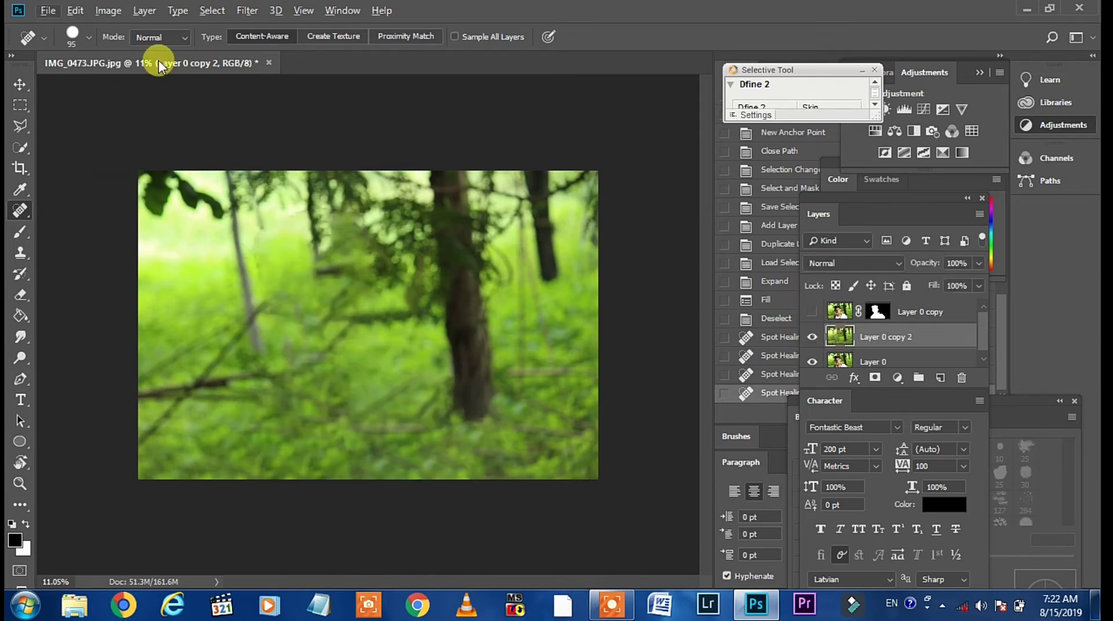
pyautogui.click(246, 10)
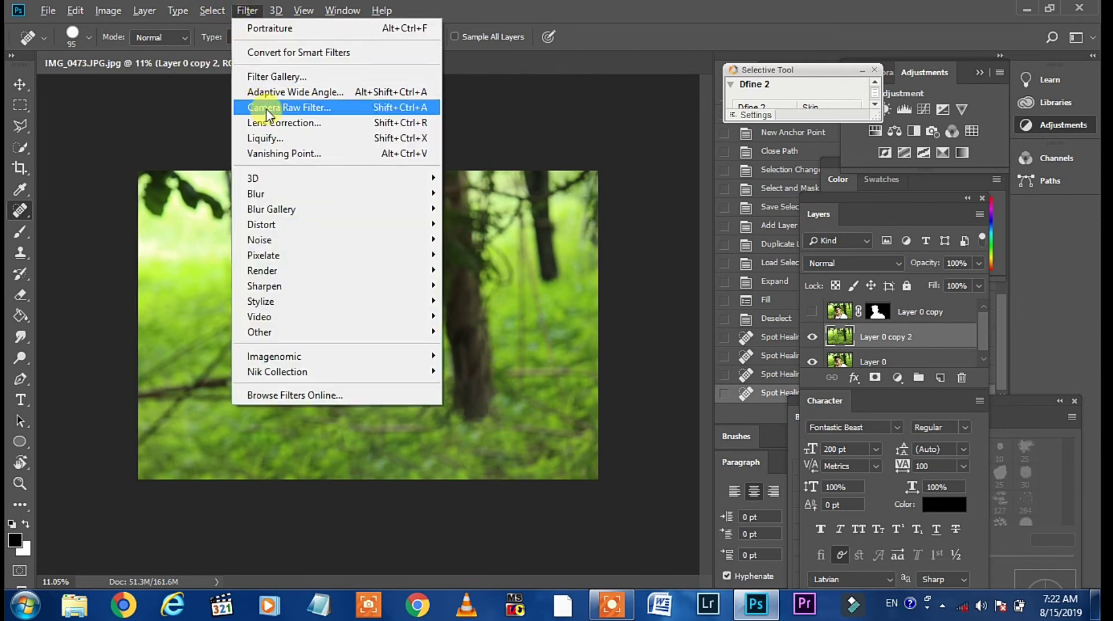
# Step: Grade the background in Camera Raw with Contrast +30, Clarity +98 and Vibrance +27
pyautogui.click(267, 111)
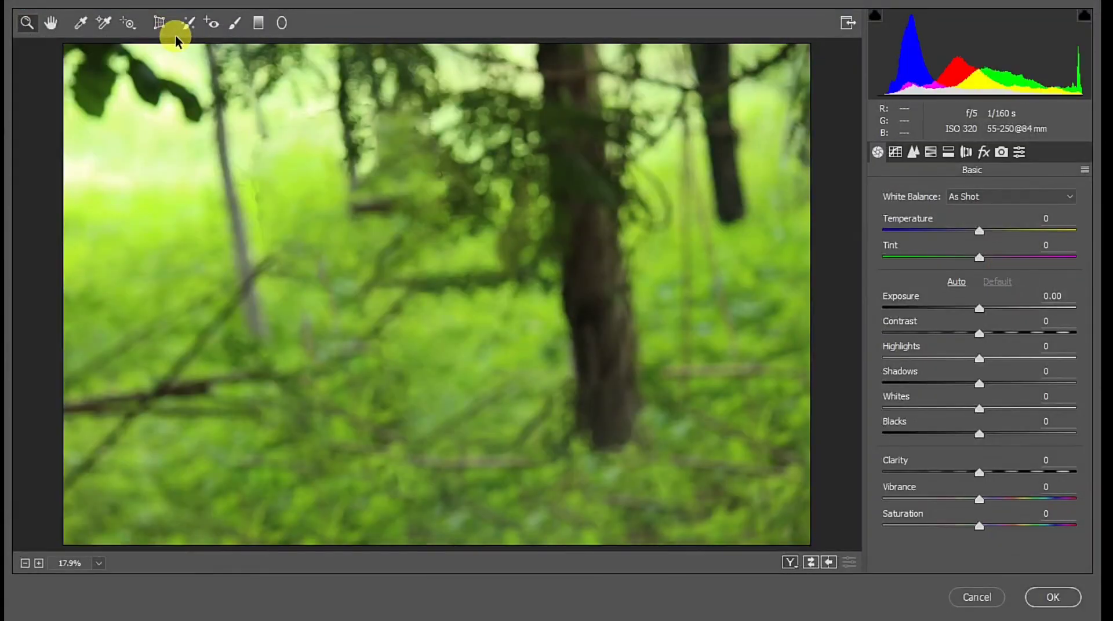
pyautogui.moveTo(979, 333); pyautogui.dragTo(1015, 335)
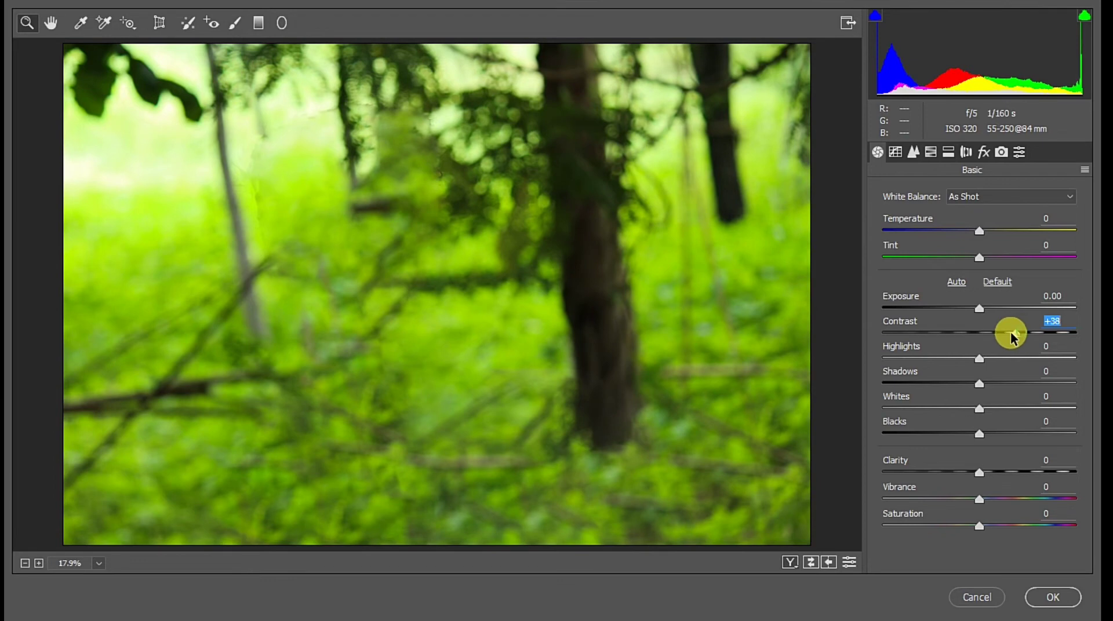
pyautogui.moveTo(1012, 335)
pyautogui.mouseDown()
pyautogui.moveTo(935, 360)
pyautogui.moveTo(997, 387)
pyautogui.moveTo(959, 408)
pyautogui.moveTo(959, 436)
pyautogui.moveTo(1046, 471)
pyautogui.moveTo(1072, 458)
pyautogui.moveTo(1086, 467)
pyautogui.moveTo(1078, 480)
pyautogui.mouseUp()
pyautogui.click(1005, 498)
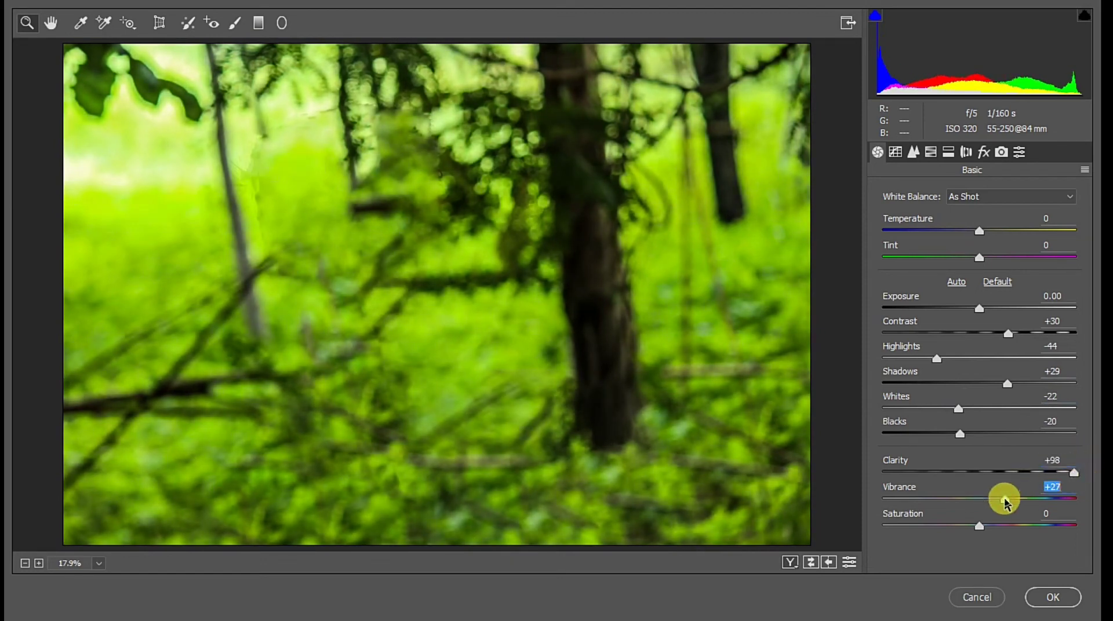
pyautogui.click(971, 526)
# Step: Set the tone curve Highlights to +43 and Shadows to -10
pyautogui.click(896, 152)
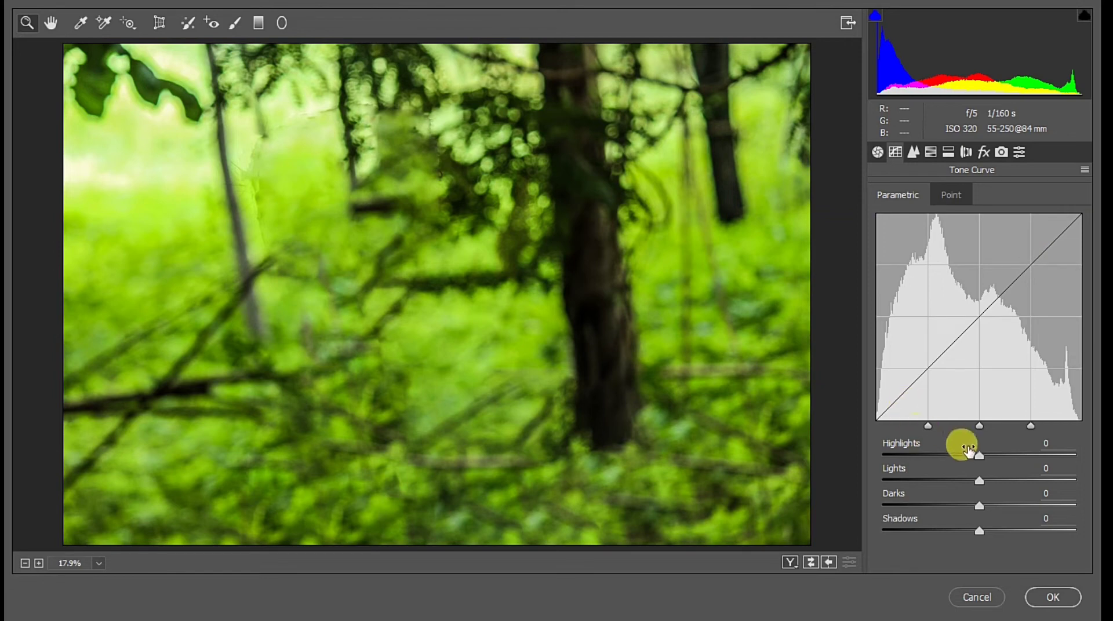
pyautogui.moveTo(963, 458); pyautogui.dragTo(1022, 456)
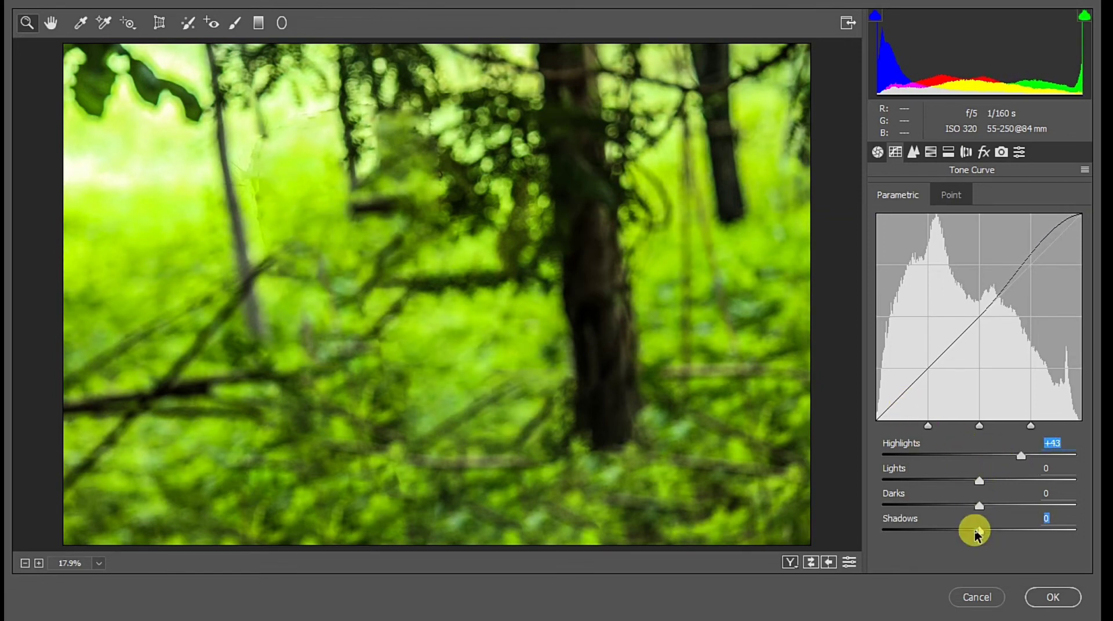
pyautogui.moveTo(977, 530)
pyautogui.mouseDown()
pyautogui.moveTo(949, 527)
pyautogui.moveTo(1007, 517)
pyautogui.moveTo(972, 526)
pyautogui.mouseUp()
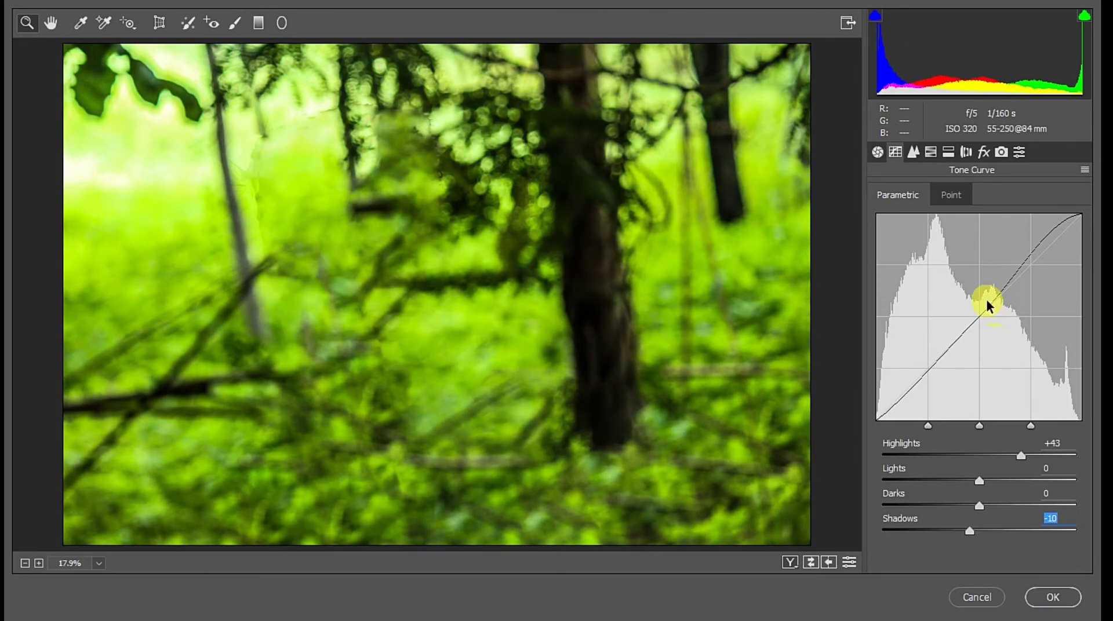
# Step: Add slight sharpening with a 1.1 radius in the Detail panel
pyautogui.click(928, 152)
pyautogui.click(915, 152)
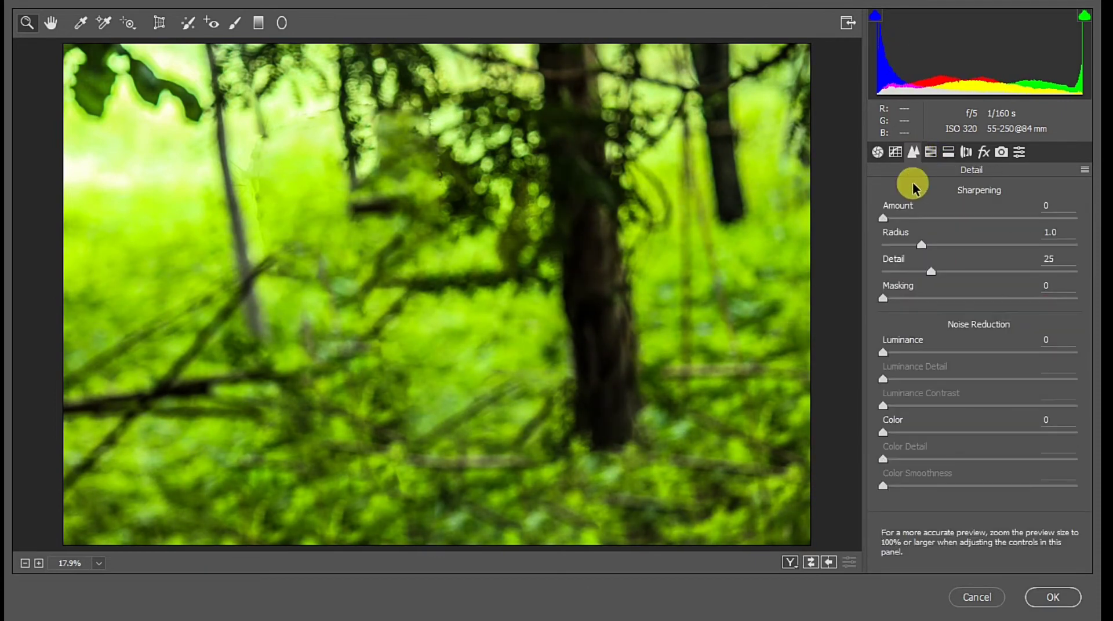
pyautogui.click(902, 220)
pyautogui.click(930, 240)
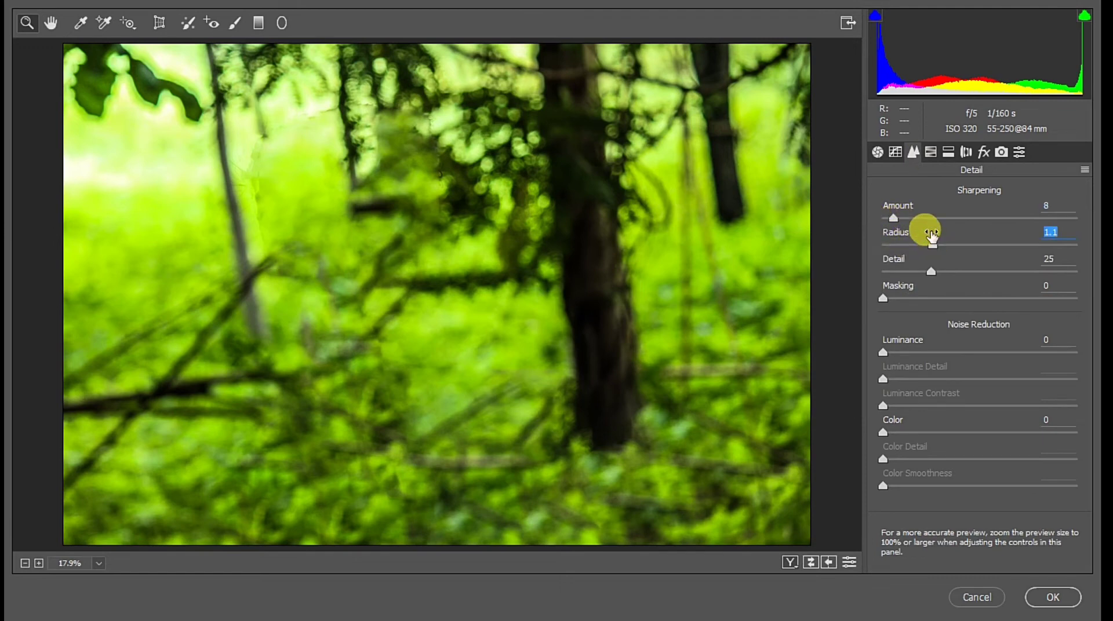
pyautogui.click(908, 352)
# Step: Shift the Yellows and Greens hues toward yellow in the HSL panel
pyautogui.click(930, 152)
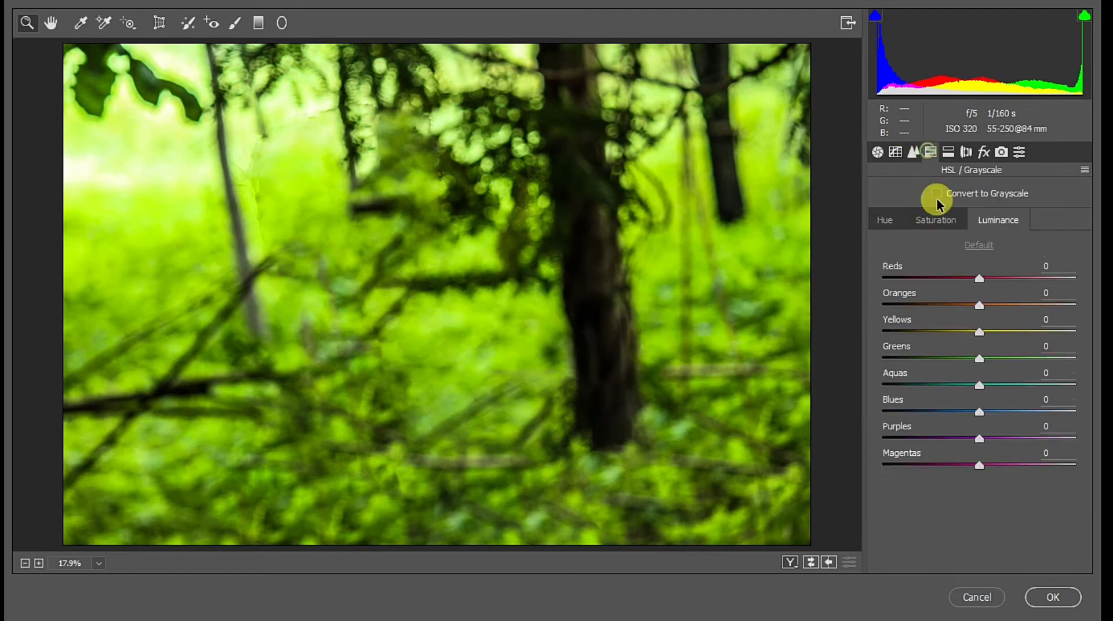
pyautogui.moveTo(979, 332); pyautogui.dragTo(1088, 332)
pyautogui.click(934, 220)
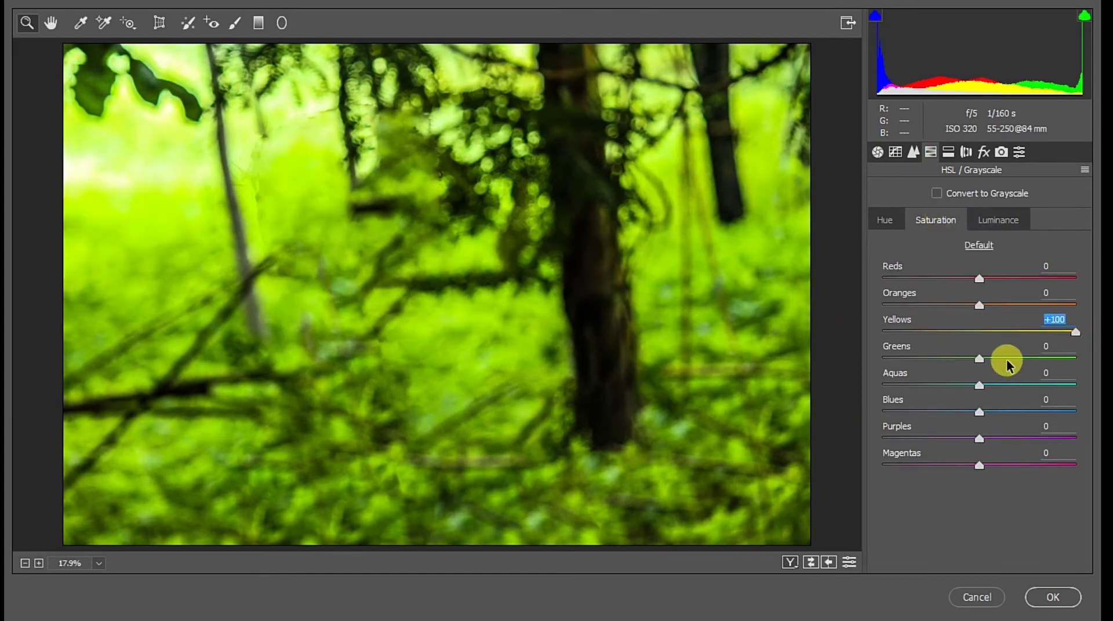
pyautogui.moveTo(989, 360)
pyautogui.mouseDown()
pyautogui.moveTo(1094, 362)
pyautogui.moveTo(944, 361)
pyautogui.moveTo(962, 336)
pyautogui.moveTo(1079, 332)
pyautogui.moveTo(991, 358)
pyautogui.moveTo(1012, 331)
pyautogui.moveTo(1095, 359)
pyautogui.moveTo(994, 347)
pyautogui.mouseUp()
pyautogui.click(883, 221)
pyautogui.click(933, 221)
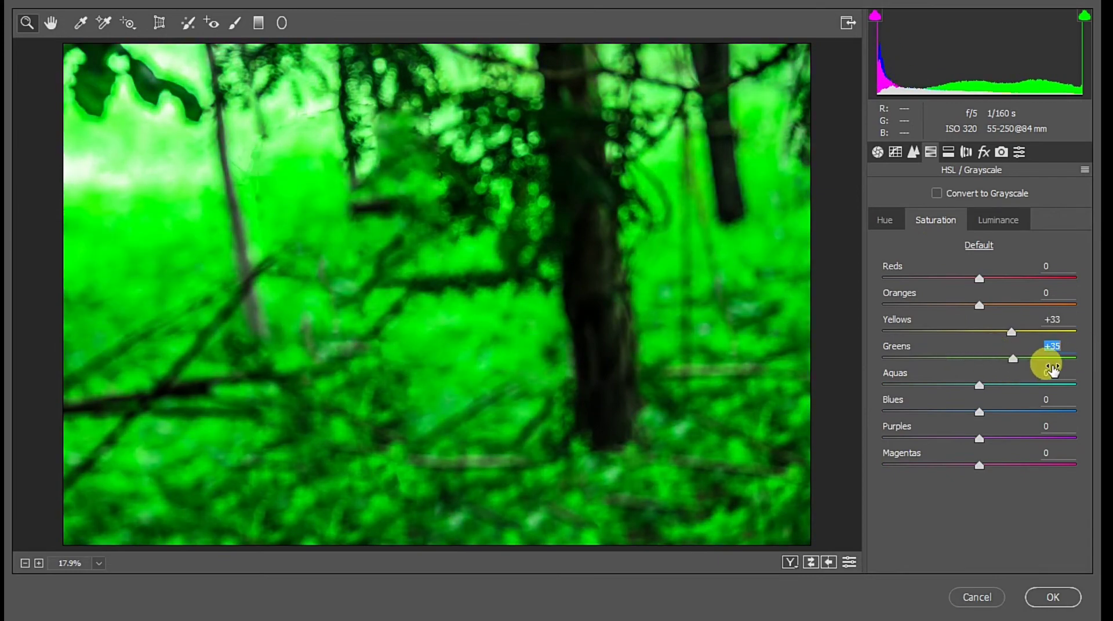
pyautogui.click(884, 220)
pyautogui.click(957, 331)
pyautogui.moveTo(991, 358)
pyautogui.mouseDown()
pyautogui.moveTo(888, 357)
pyautogui.moveTo(1022, 333)
pyautogui.mouseUp()
pyautogui.click(919, 331)
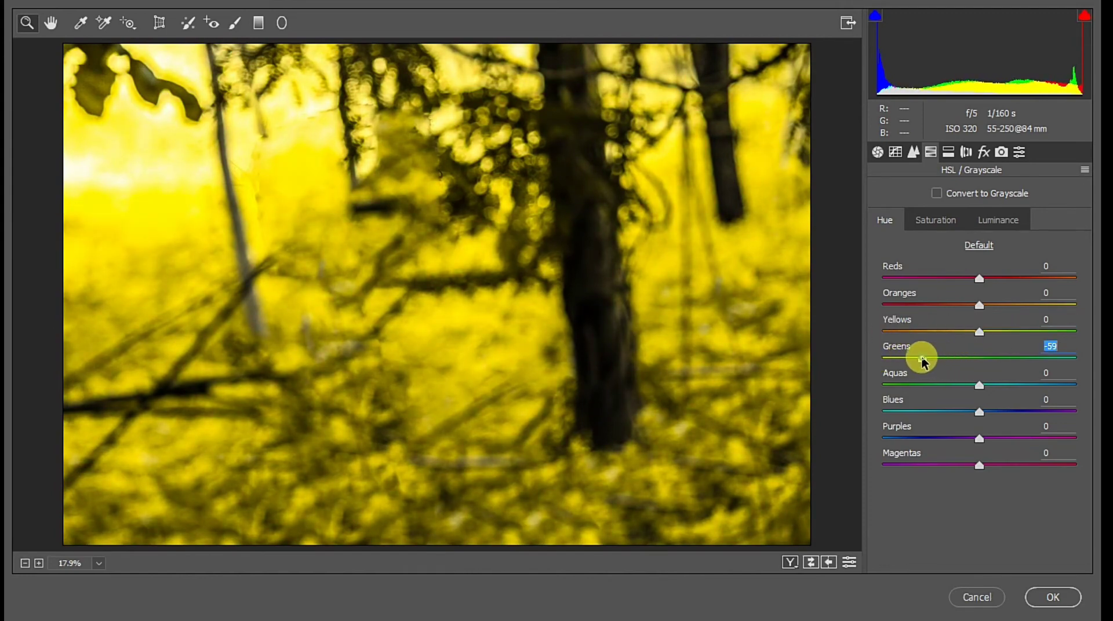
pyautogui.moveTo(919, 358)
pyautogui.mouseDown()
pyautogui.moveTo(931, 359)
pyautogui.moveTo(883, 360)
pyautogui.moveTo(887, 333)
pyautogui.moveTo(844, 364)
pyautogui.moveTo(984, 361)
pyautogui.mouseUp()
# Step: Desaturate most colours to -100, set Yellows -47 and Greens +4, then apply the grade
pyautogui.click(935, 224)
pyautogui.moveTo(923, 330); pyautogui.dragTo(926, 331)
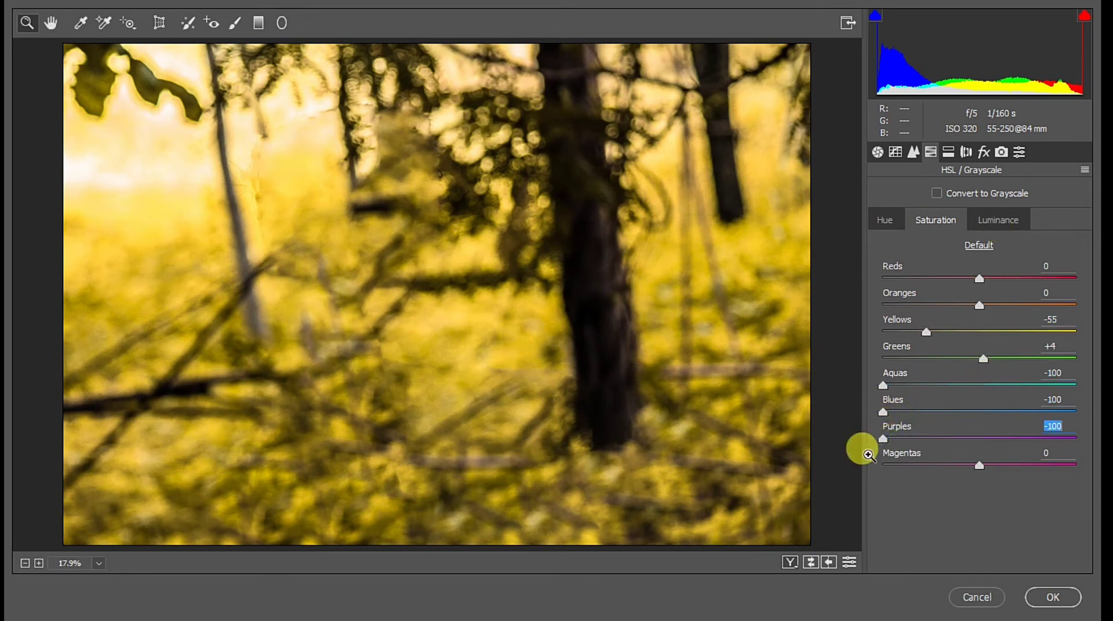
pyautogui.moveTo(868, 454); pyautogui.dragTo(870, 456)
pyautogui.moveTo(910, 281); pyautogui.dragTo(882, 279)
pyautogui.moveTo(893, 319); pyautogui.dragTo(887, 317)
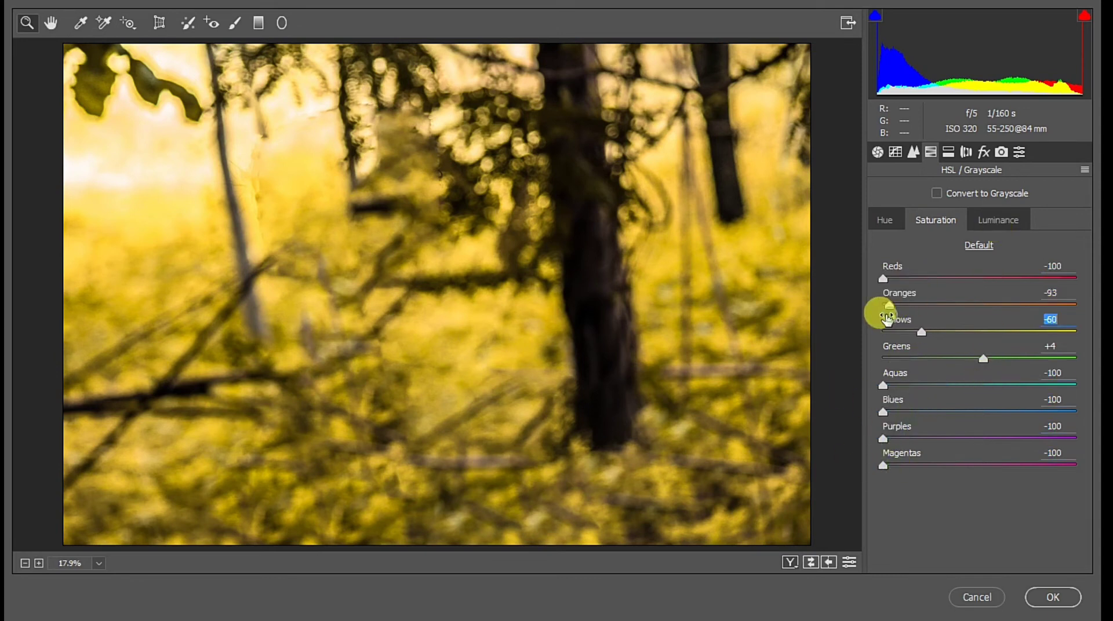
pyautogui.click(985, 155)
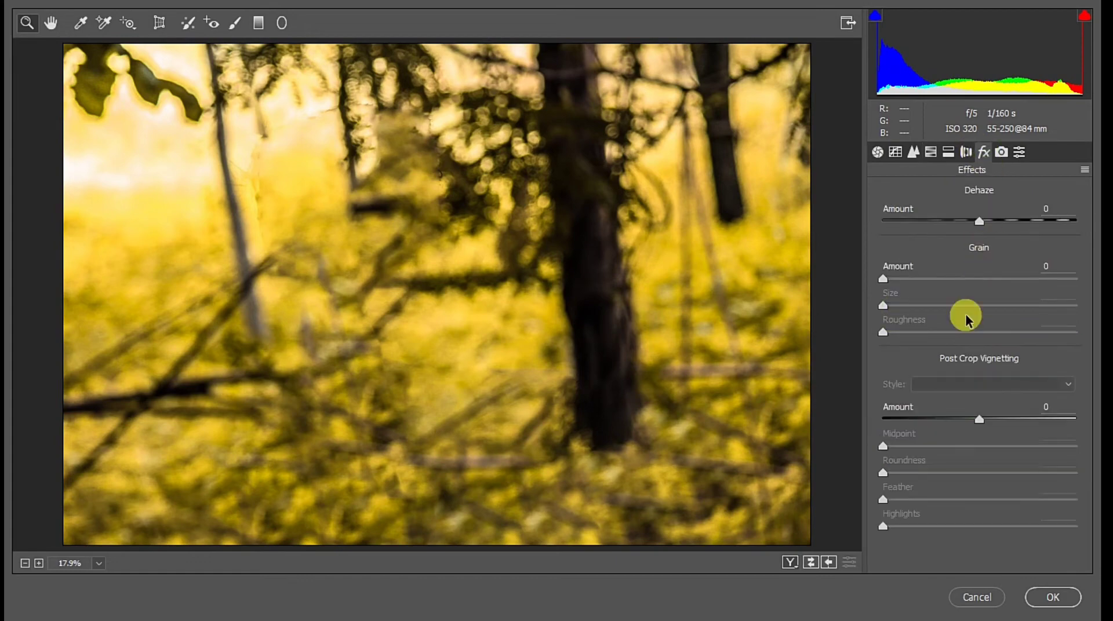
pyautogui.click(1040, 593)
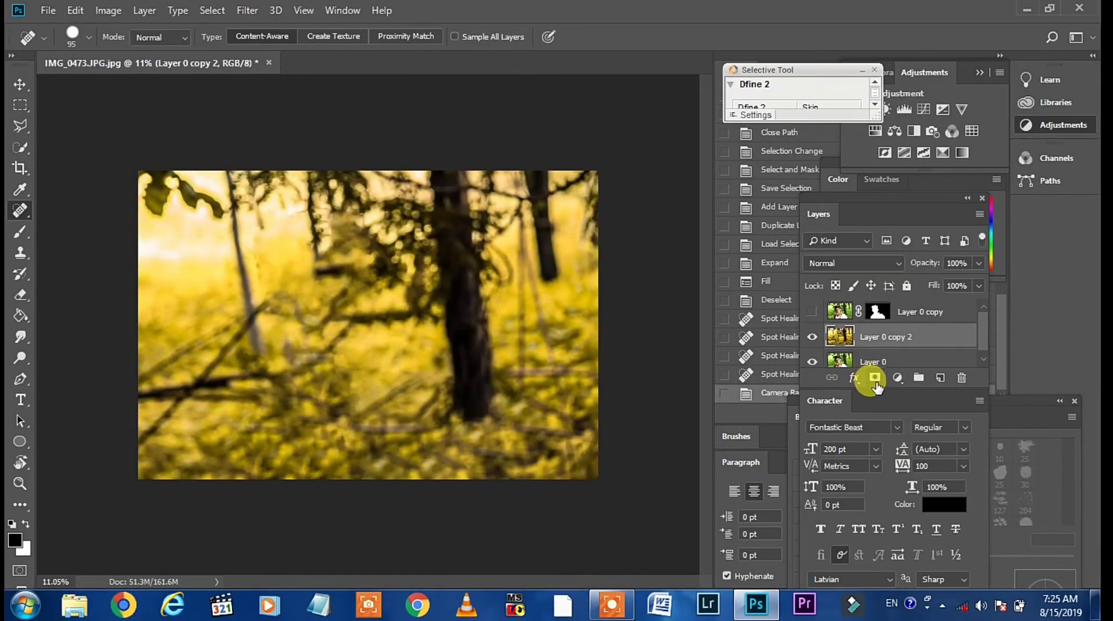
# Step: Toggle Layer 0 copy's visibility to compare the image with and without the man
pyautogui.click(811, 312)
pyautogui.click(811, 313)
pyautogui.click(812, 312)
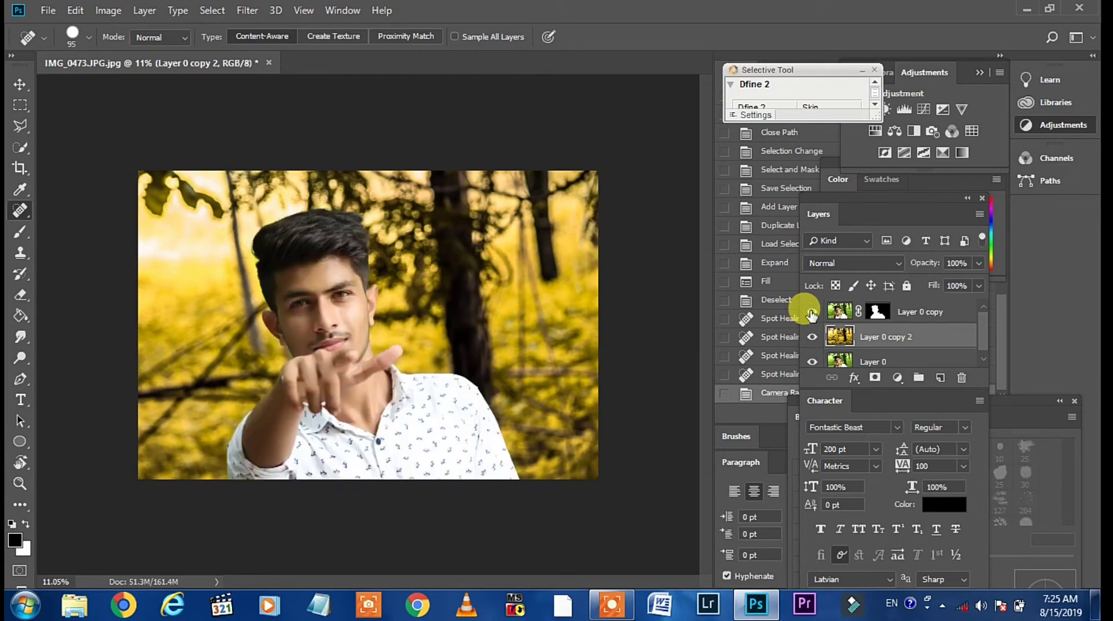
pyautogui.click(812, 312)
pyautogui.click(812, 313)
pyautogui.click(812, 312)
pyautogui.scroll(2, 243, 313)
pyautogui.scroll(2, 259, 286)
pyautogui.scroll(-2, 260, 286)
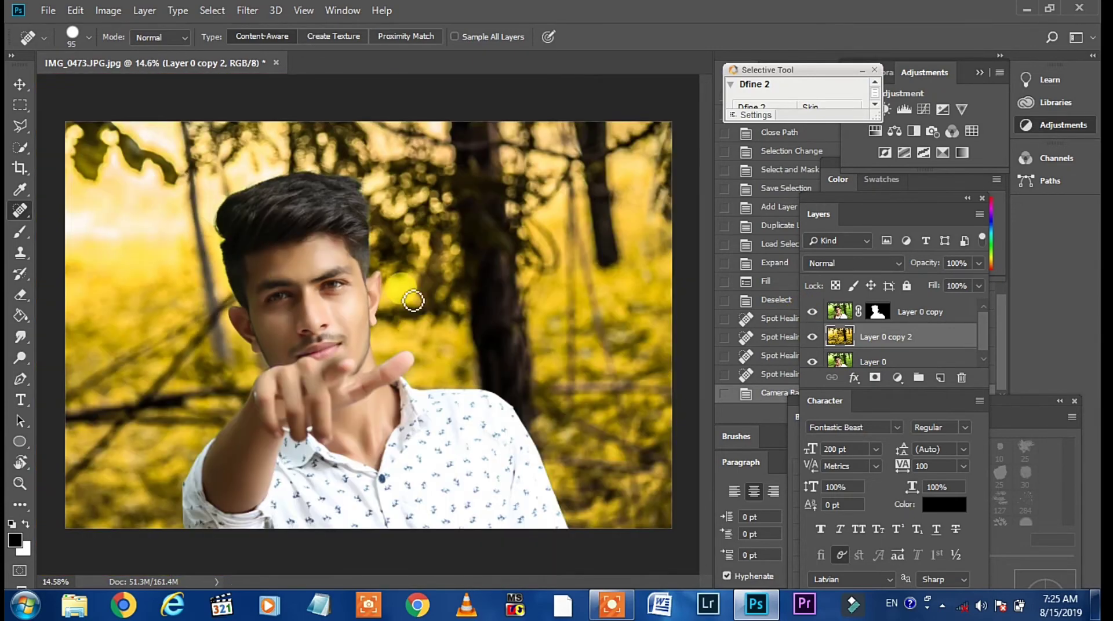
# Step: Apply the layer mask on Layer 0 copy and duplicate it as Layer 0 copy 3
pyautogui.rightClick(877, 312)
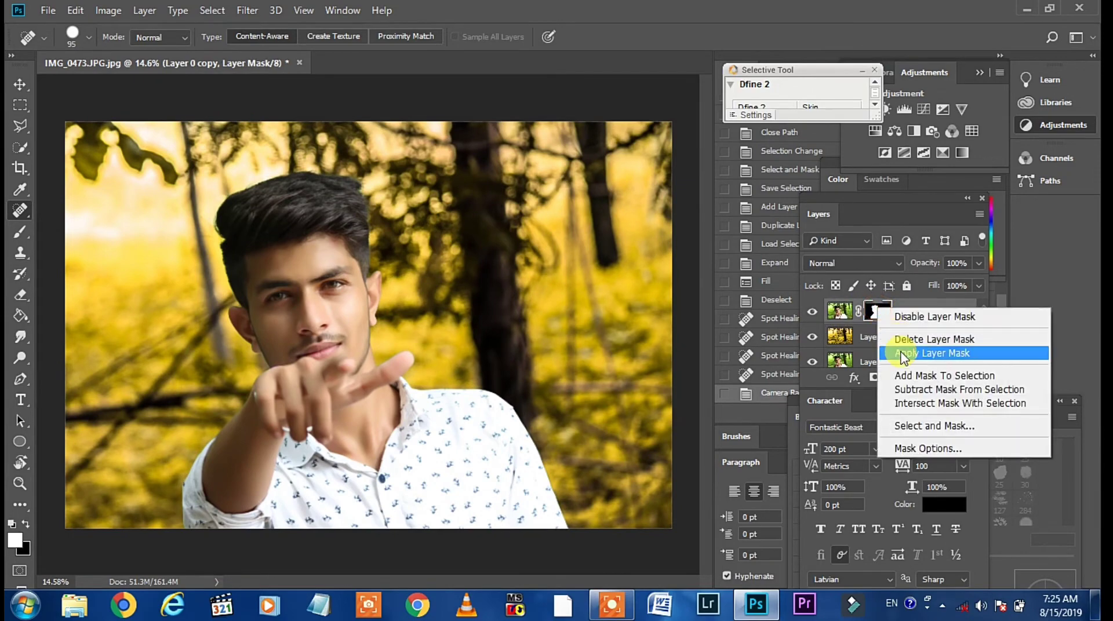
pyautogui.click(904, 353)
pyautogui.click(247, 12)
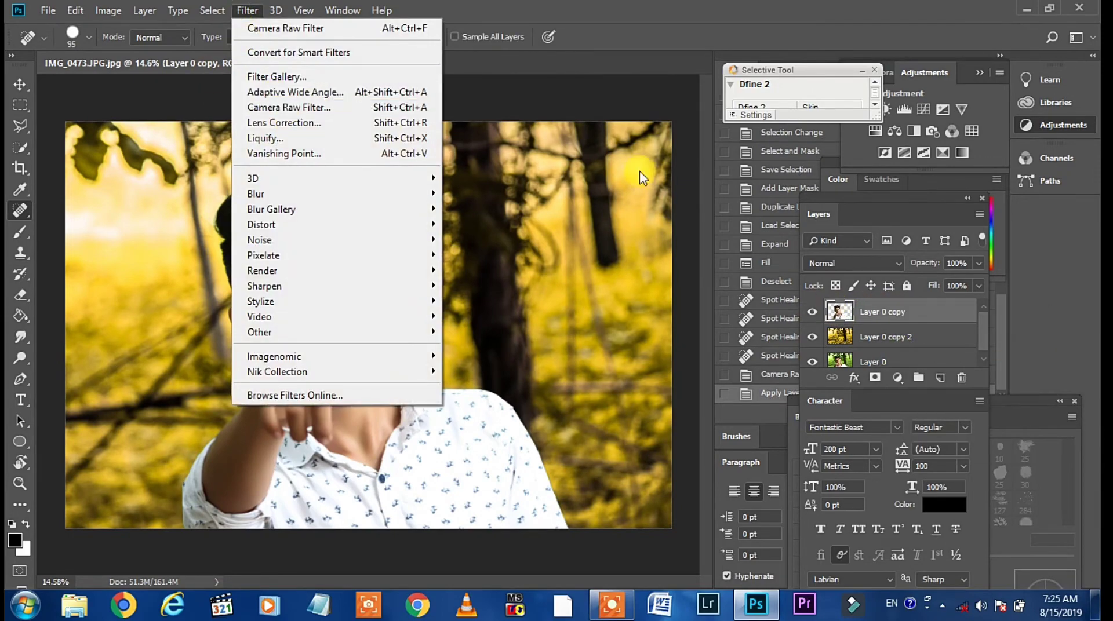
pyautogui.moveTo(912, 322); pyautogui.dragTo(941, 378)
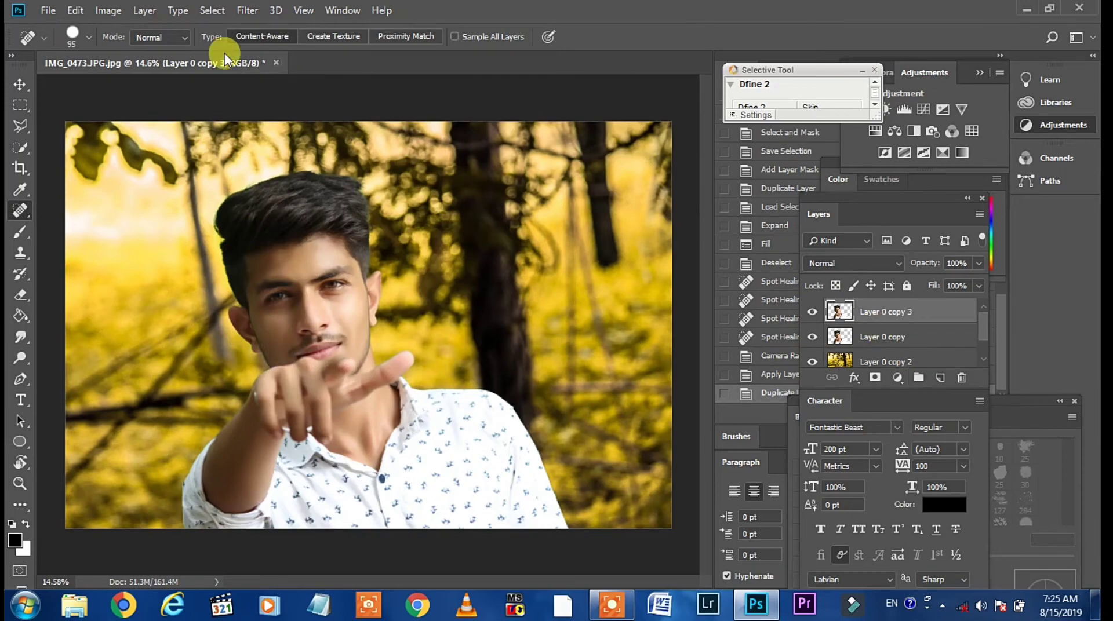
pyautogui.click(248, 10)
# Step: In Camera Raw, raise the man's contrast, lower highlights, set Clarity +11 and adjust the tone curve
pyautogui.click(268, 107)
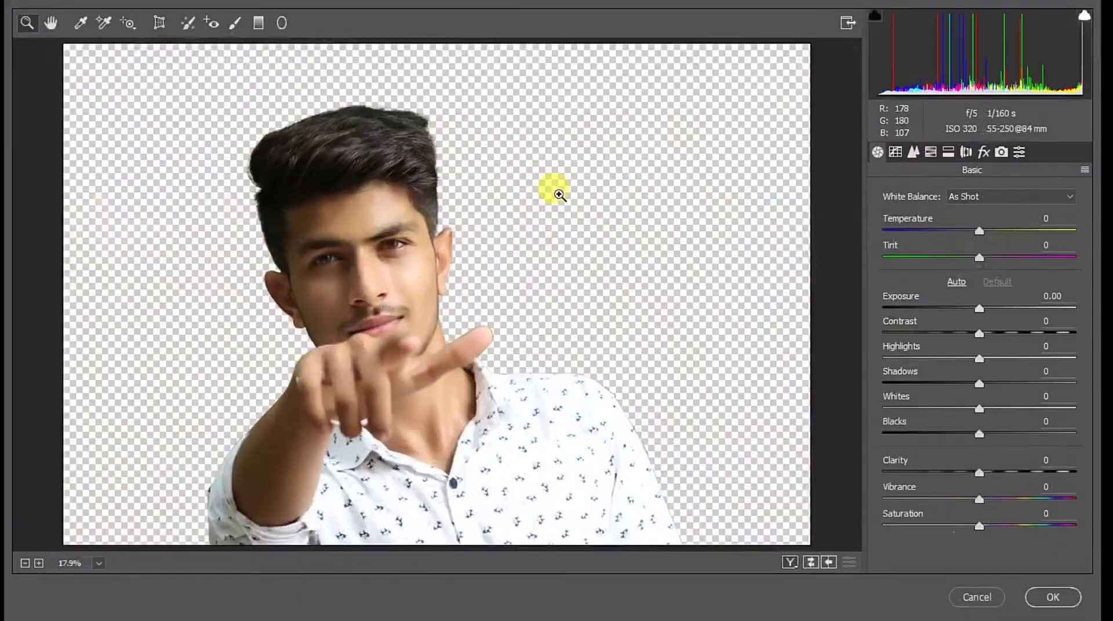
pyautogui.moveTo(978, 333)
pyautogui.mouseDown()
pyautogui.moveTo(997, 333)
pyautogui.moveTo(941, 359)
pyautogui.moveTo(1008, 384)
pyautogui.moveTo(947, 408)
pyautogui.moveTo(953, 434)
pyautogui.mouseUp()
pyautogui.click(979, 383)
pyautogui.moveTo(978, 472)
pyautogui.mouseDown()
pyautogui.moveTo(1019, 498)
pyautogui.moveTo(969, 526)
pyautogui.mouseUp()
pyautogui.click(915, 153)
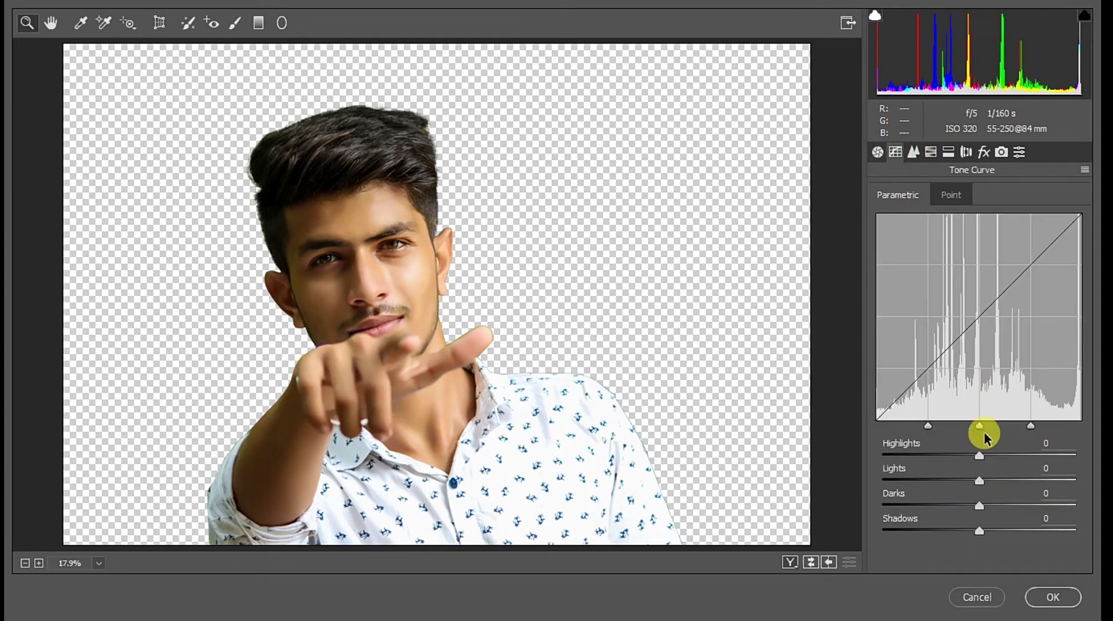
pyautogui.moveTo(979, 456)
pyautogui.mouseDown()
pyautogui.moveTo(965, 456)
pyautogui.moveTo(1002, 456)
pyautogui.mouseUp()
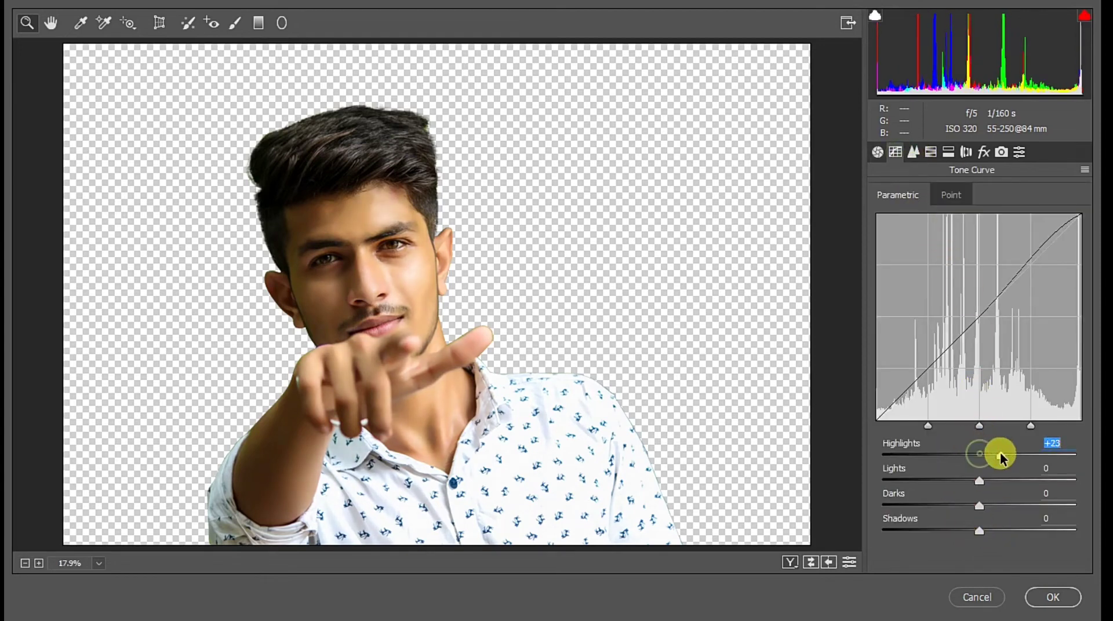
pyautogui.moveTo(979, 529); pyautogui.dragTo(961, 529)
# Step: Mute Reds -12 and Oranges -11 saturation, set Oranges luminance +16, and apply
pyautogui.click(924, 155)
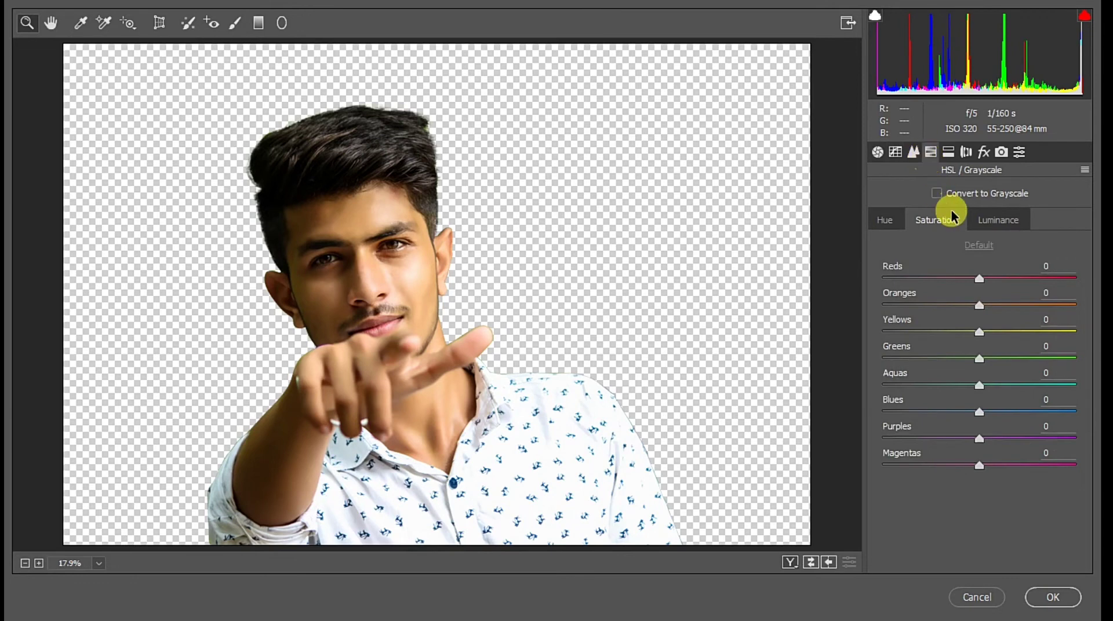
pyautogui.moveTo(966, 305)
pyautogui.mouseDown()
pyautogui.moveTo(954, 304)
pyautogui.moveTo(957, 278)
pyautogui.mouseUp()
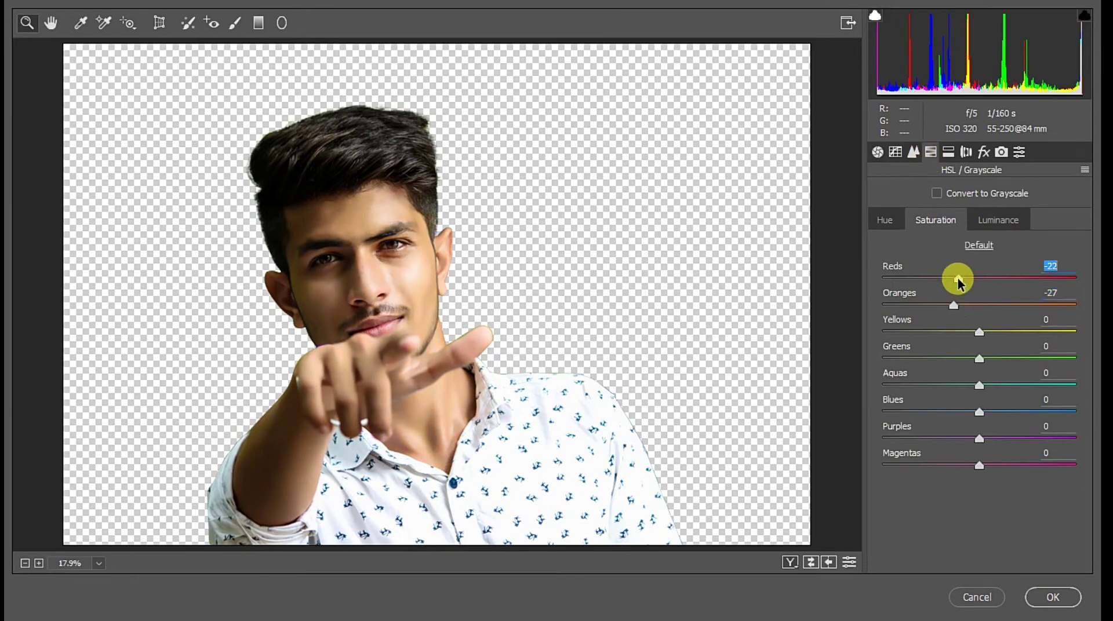
pyautogui.moveTo(980, 332)
pyautogui.mouseDown()
pyautogui.moveTo(965, 332)
pyautogui.moveTo(968, 305)
pyautogui.moveTo(993, 331)
pyautogui.moveTo(1001, 305)
pyautogui.mouseUp()
pyautogui.click(998, 219)
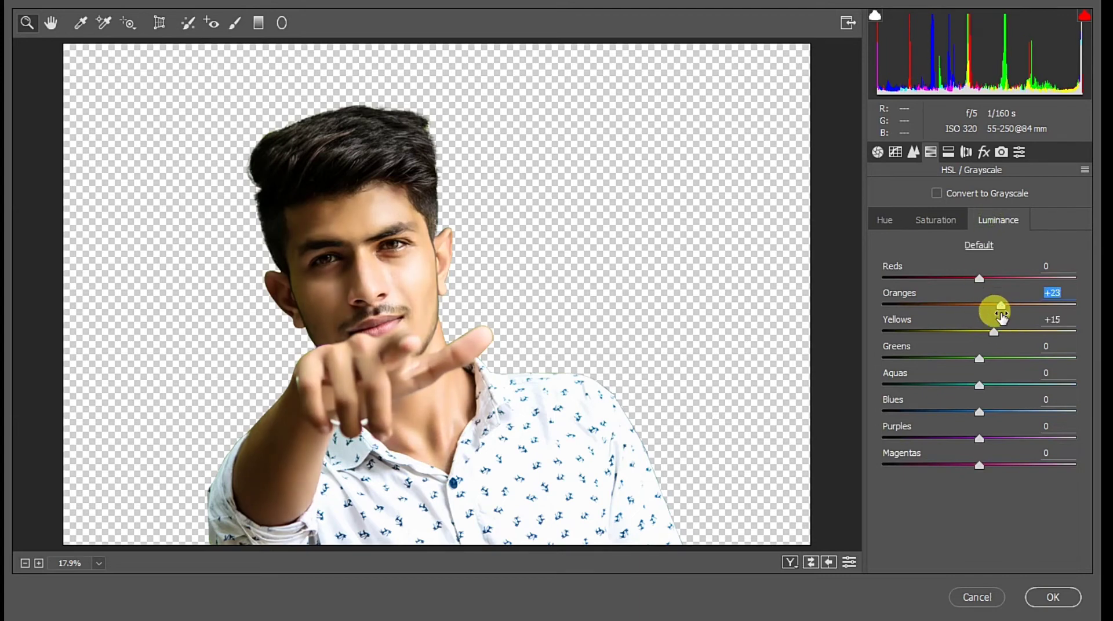
pyautogui.moveTo(988, 358); pyautogui.dragTo(991, 358)
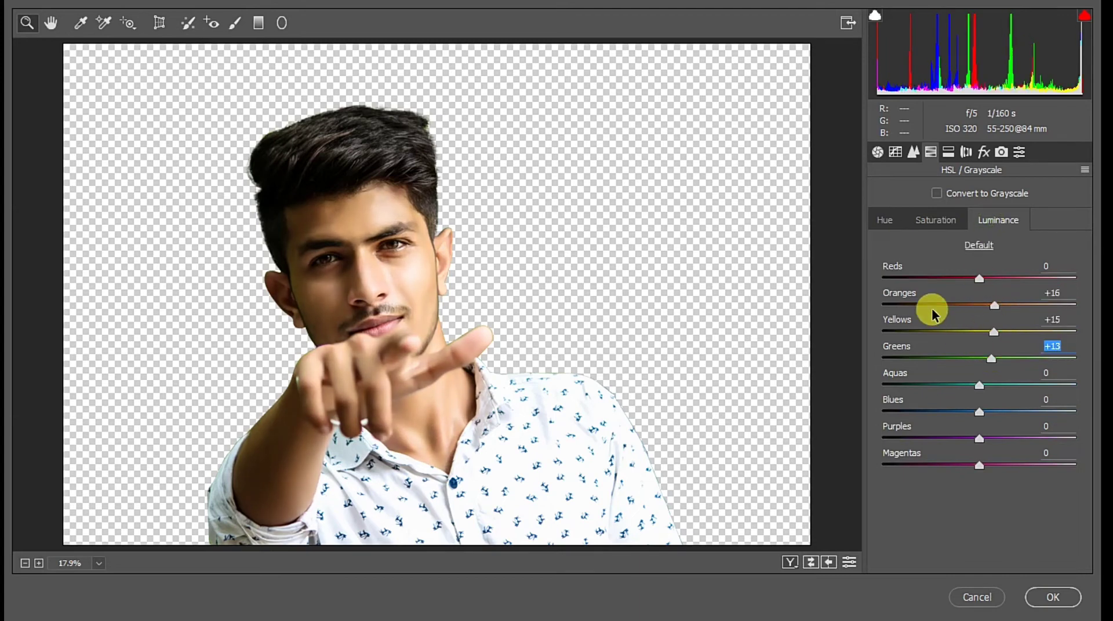
pyautogui.click(945, 228)
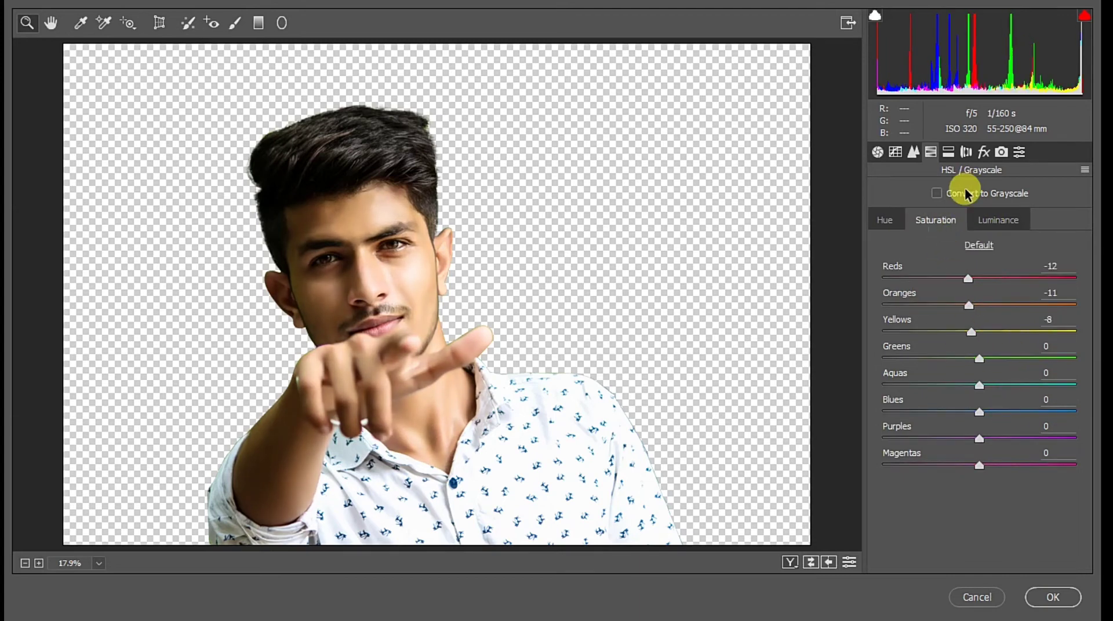
pyautogui.click(914, 152)
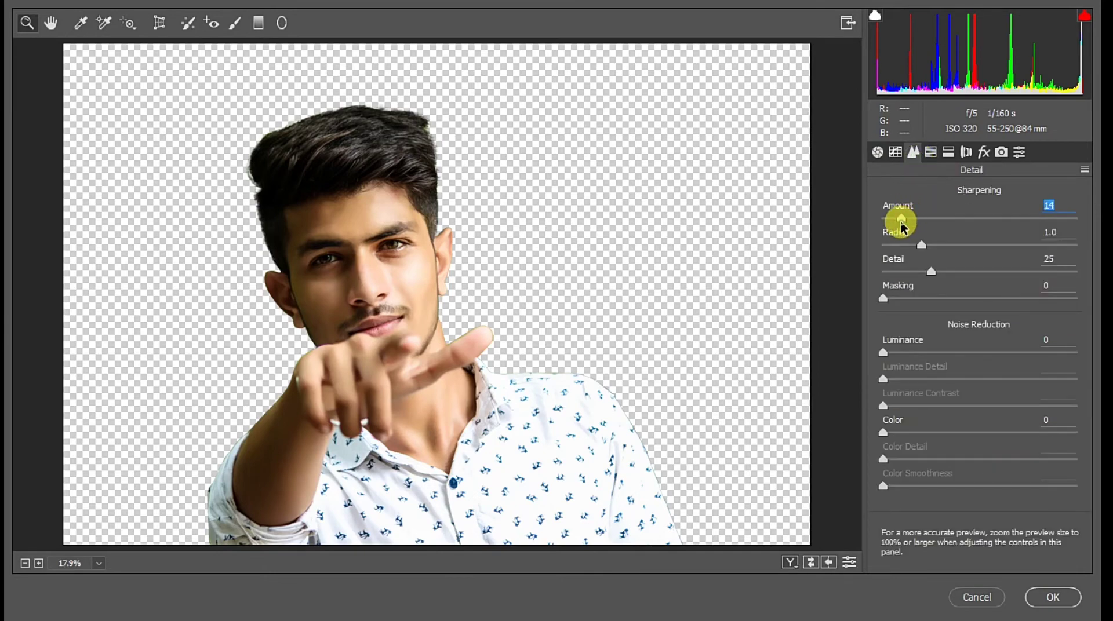
pyautogui.click(1056, 598)
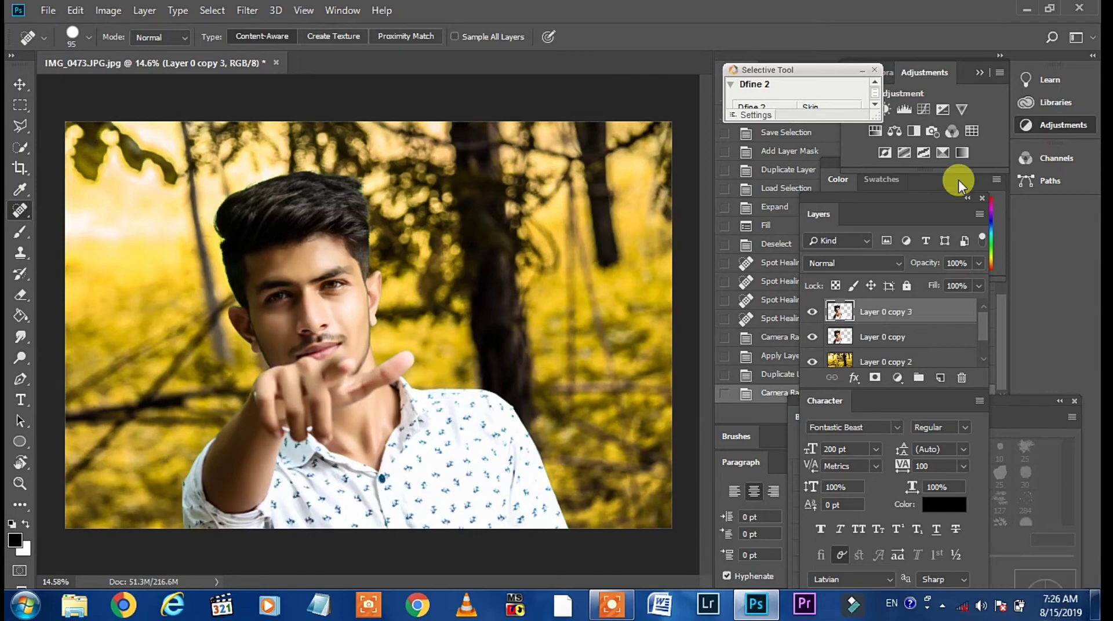
# Step: Check the graded man layer, then flatten all layers into a single Background layer
pyautogui.click(812, 312)
pyautogui.click(812, 312)
pyautogui.scroll(3, 437, 303)
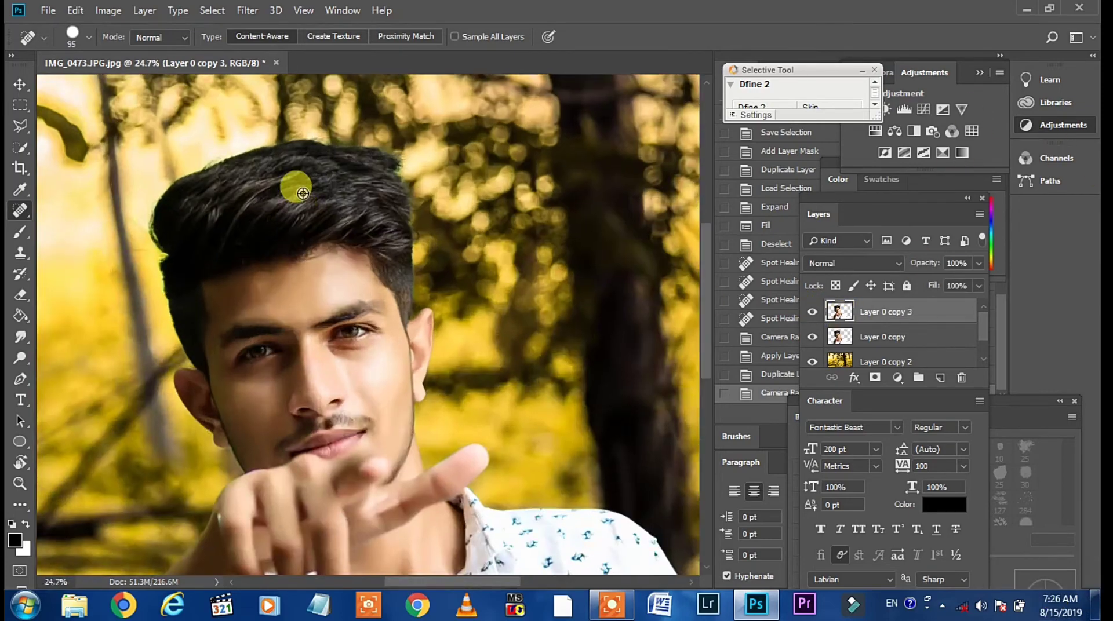
pyautogui.scroll(2, 293, 184)
pyautogui.scroll(-6, 415, 174)
pyautogui.scroll(1, 280, 239)
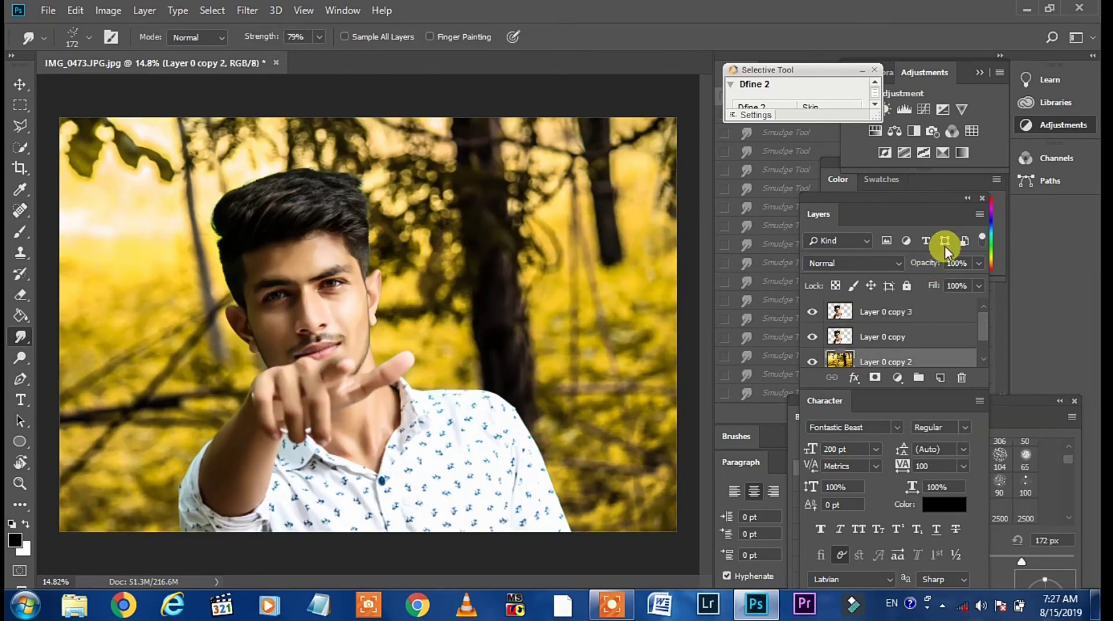
pyautogui.click(978, 216)
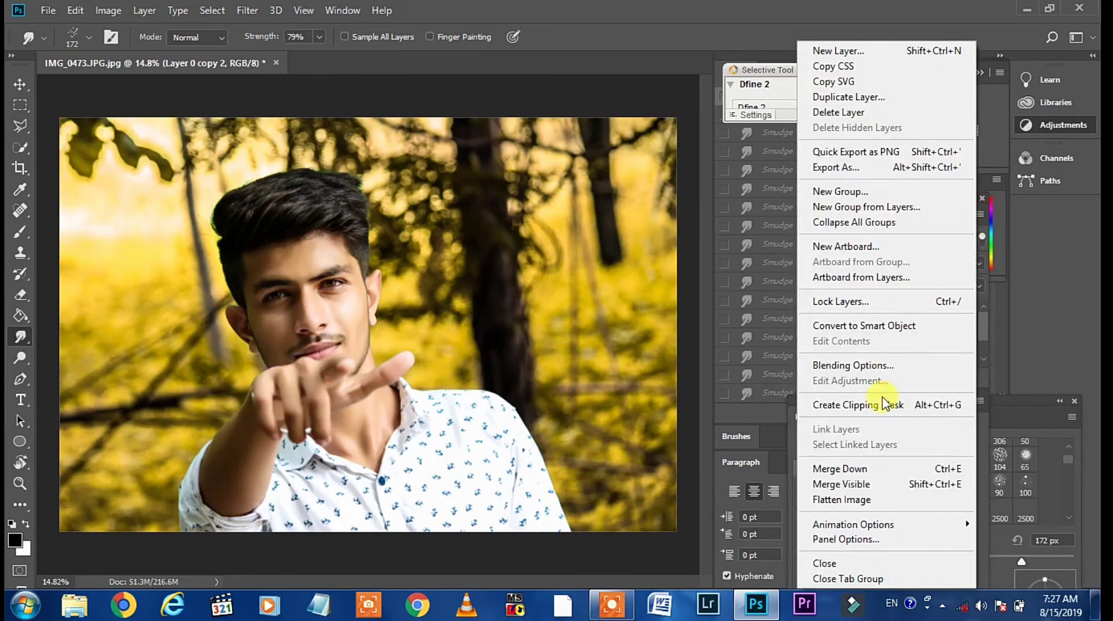
pyautogui.click(857, 500)
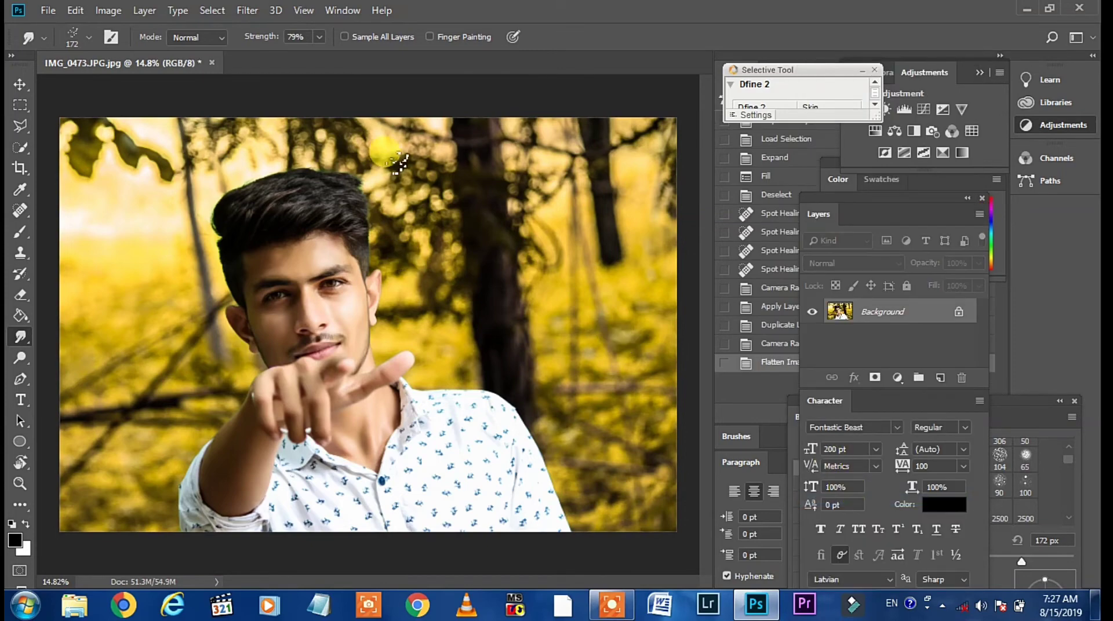
pyautogui.click(247, 10)
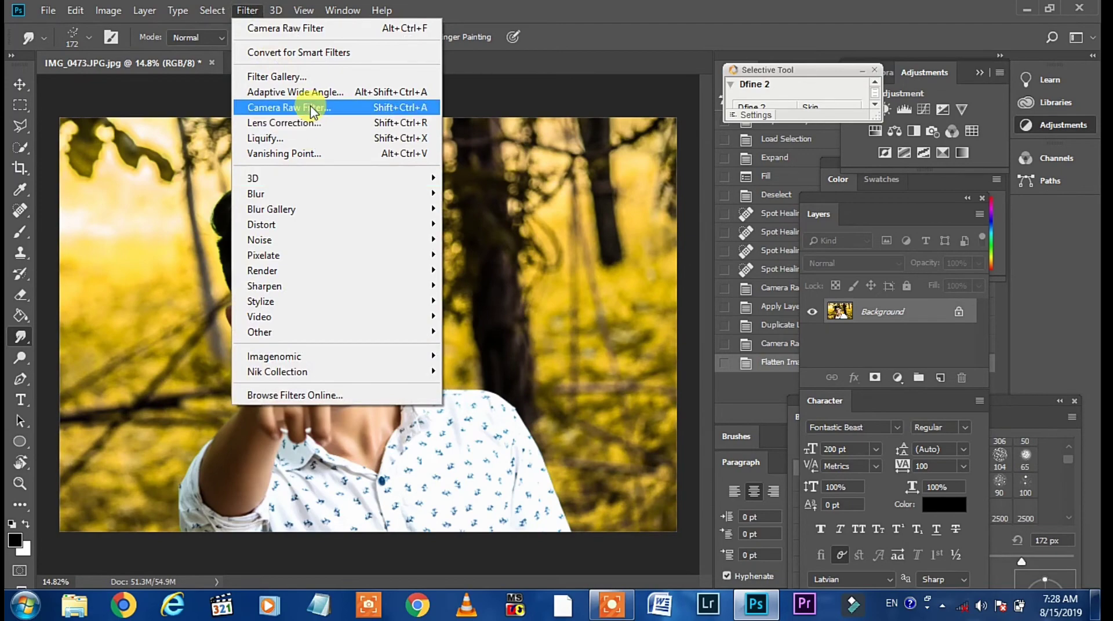
# Step: Auto-tone in Camera Raw, then Contrast +23, Shadows +33, Clarity +12, Vibrance +18, Saturation -8, Temperature +3
pyautogui.click(313, 110)
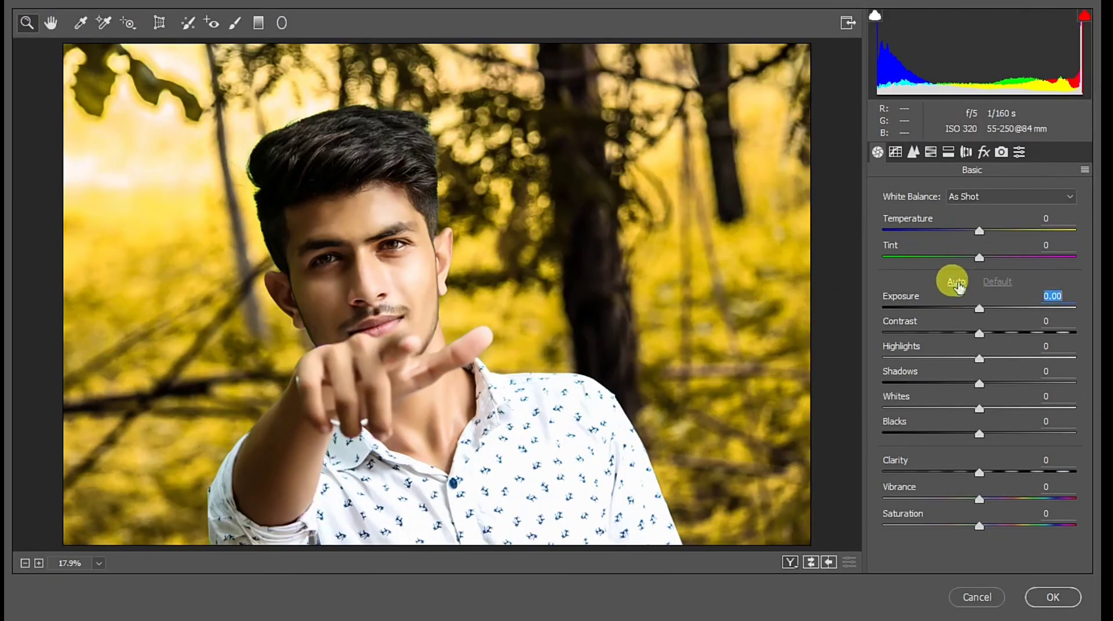
pyautogui.click(957, 282)
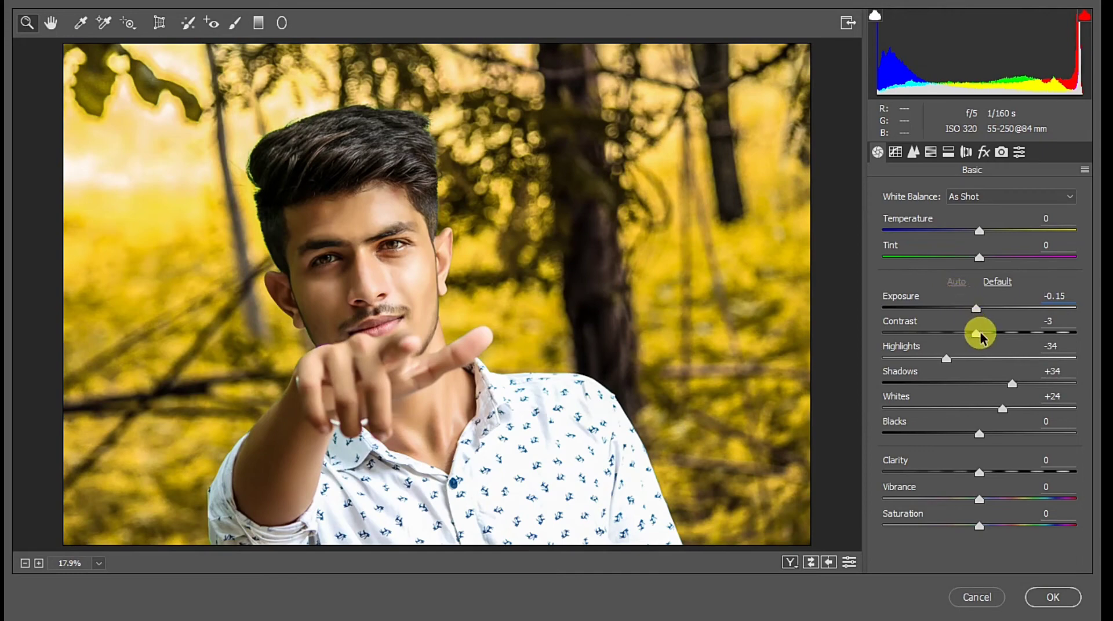
pyautogui.moveTo(978, 332)
pyautogui.mouseDown()
pyautogui.moveTo(1064, 338)
pyautogui.moveTo(951, 337)
pyautogui.moveTo(1001, 345)
pyautogui.mouseUp()
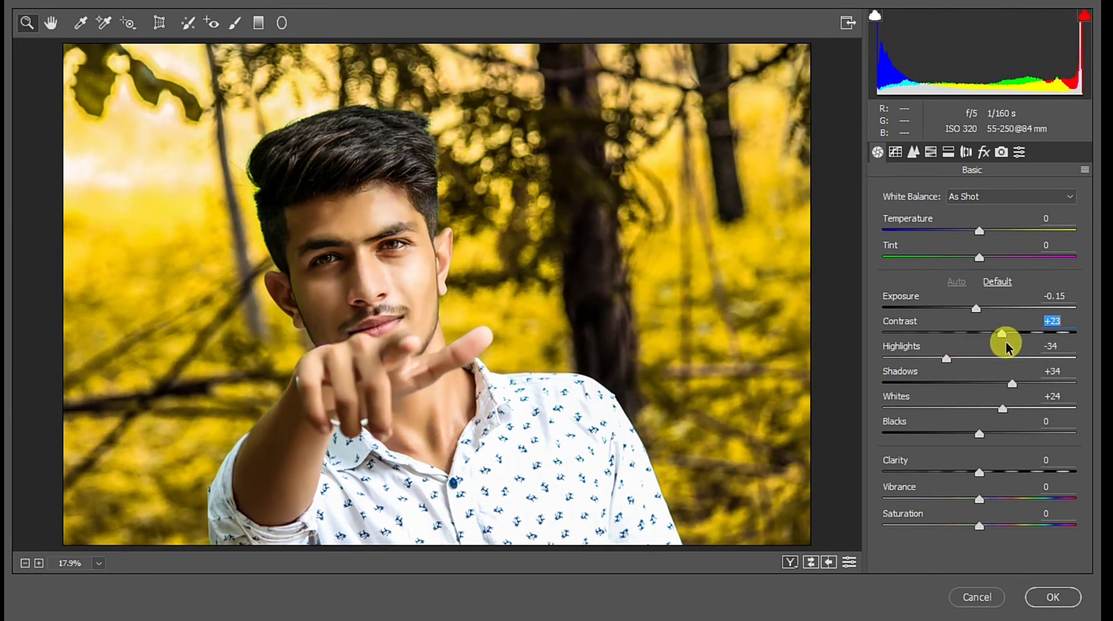
pyautogui.moveTo(1013, 382); pyautogui.dragTo(958, 407)
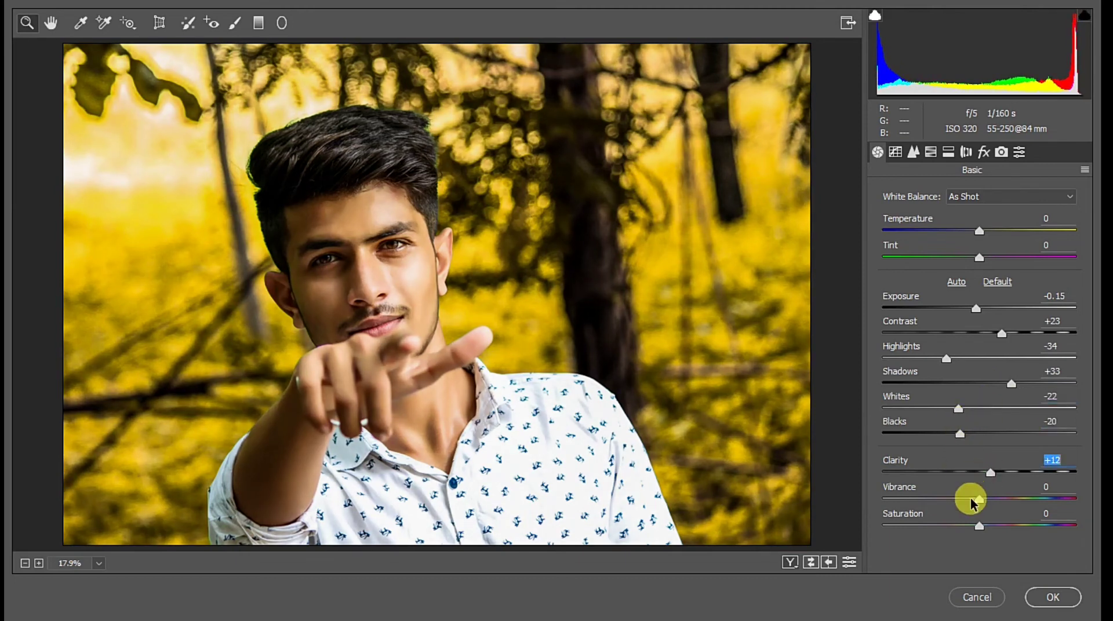
pyautogui.moveTo(970, 499)
pyautogui.mouseDown()
pyautogui.moveTo(986, 513)
pyautogui.moveTo(971, 526)
pyautogui.mouseUp()
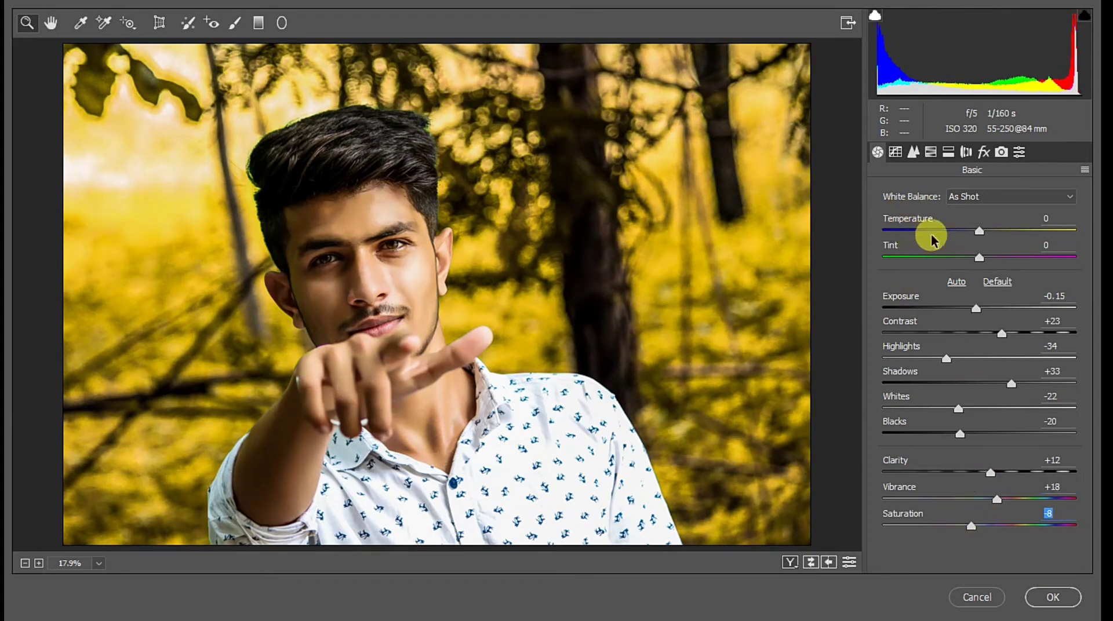
pyautogui.moveTo(972, 230)
pyautogui.mouseDown()
pyautogui.moveTo(961, 232)
pyautogui.moveTo(982, 244)
pyautogui.mouseUp()
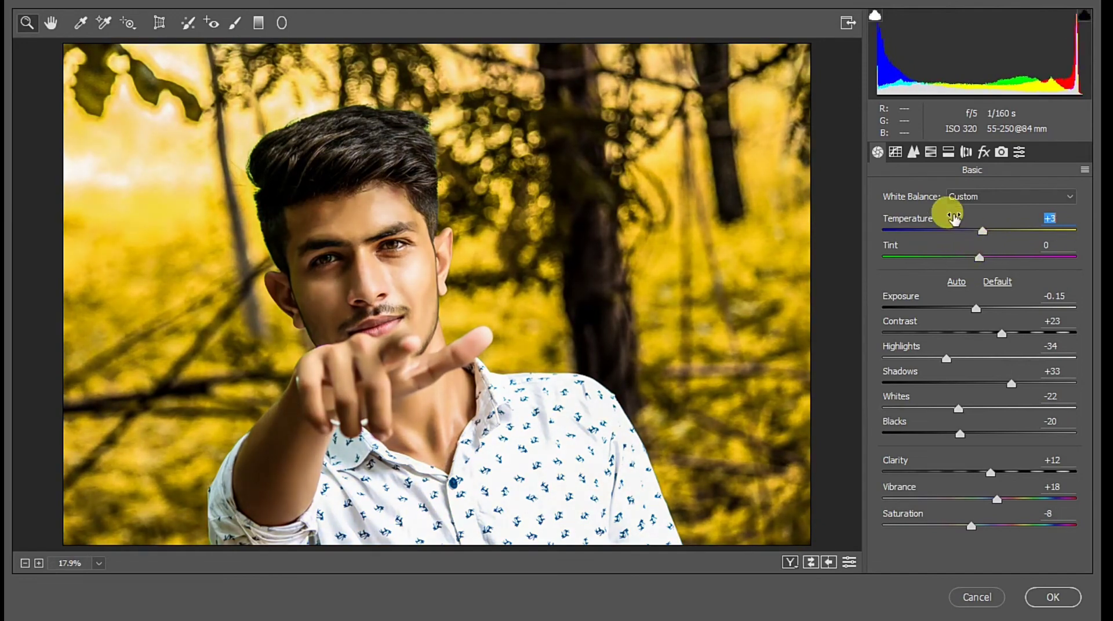
pyautogui.click(912, 152)
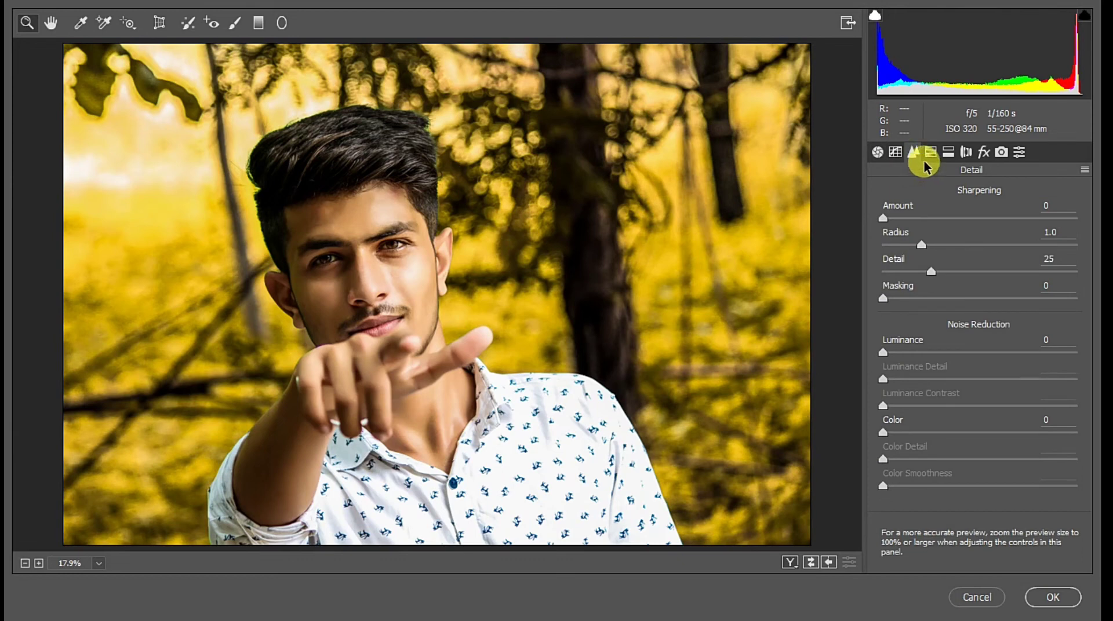
# Step: Set Oranges saturation to -13, make Yellows slightly more saturated, and try shifting the Yellows hue
pyautogui.click(930, 153)
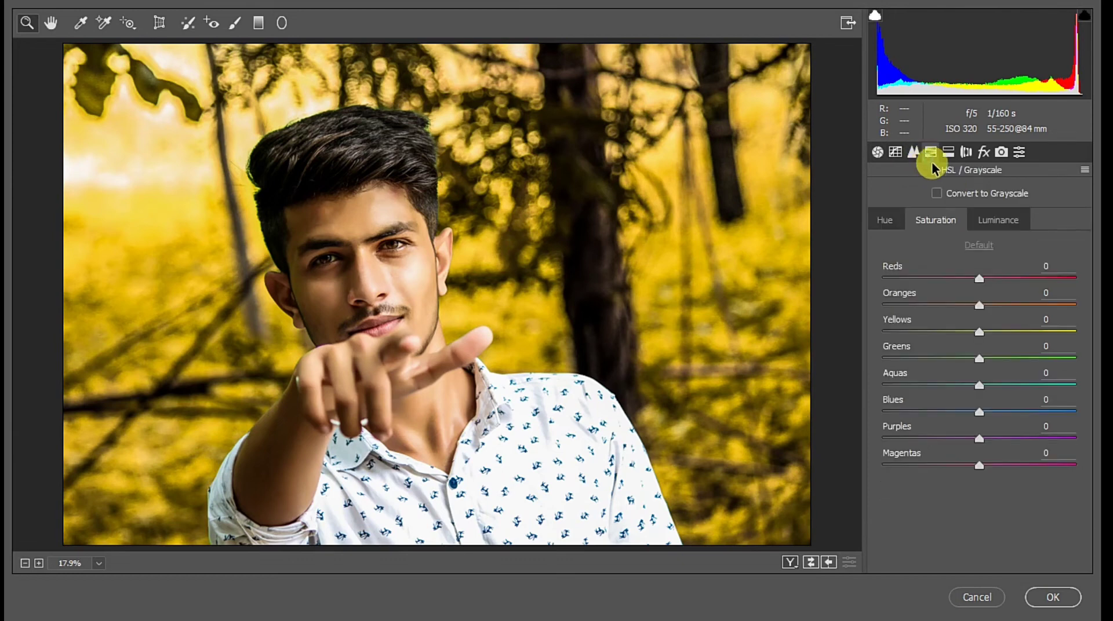
pyautogui.click(969, 299)
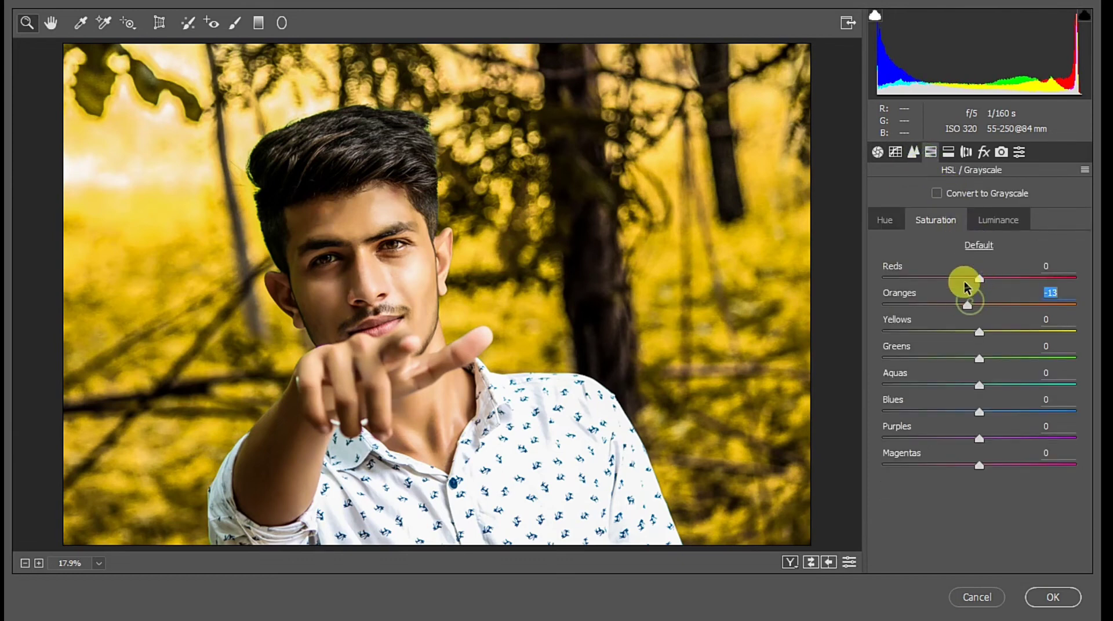
pyautogui.click(995, 220)
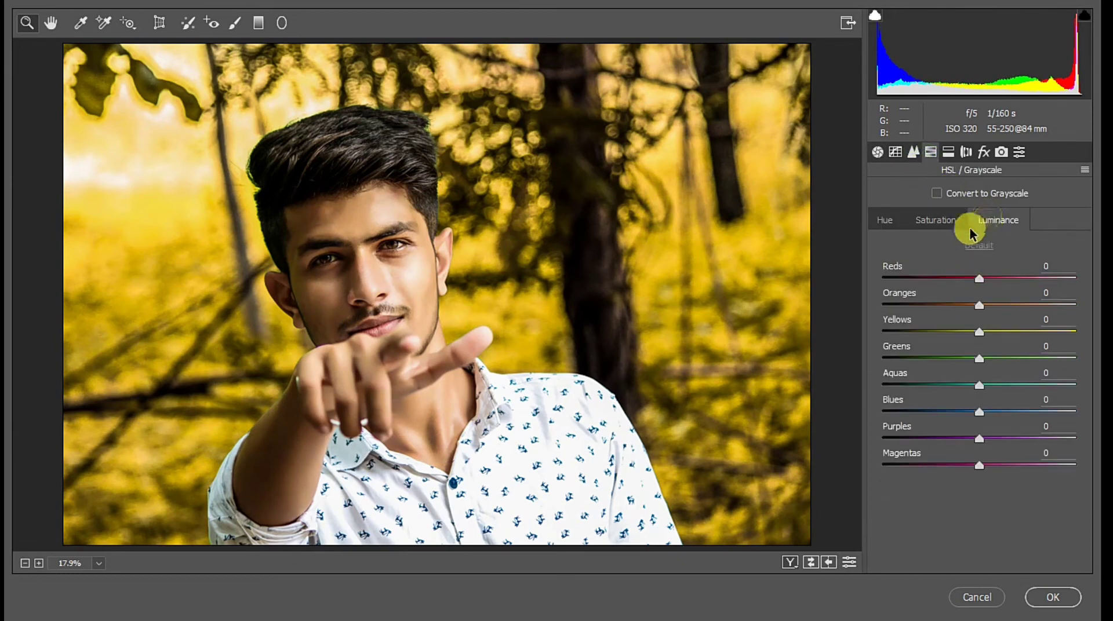
pyautogui.click(931, 221)
pyautogui.moveTo(964, 330)
pyautogui.mouseDown()
pyautogui.moveTo(956, 323)
pyautogui.moveTo(1035, 325)
pyautogui.moveTo(969, 338)
pyautogui.moveTo(995, 334)
pyautogui.mouseUp()
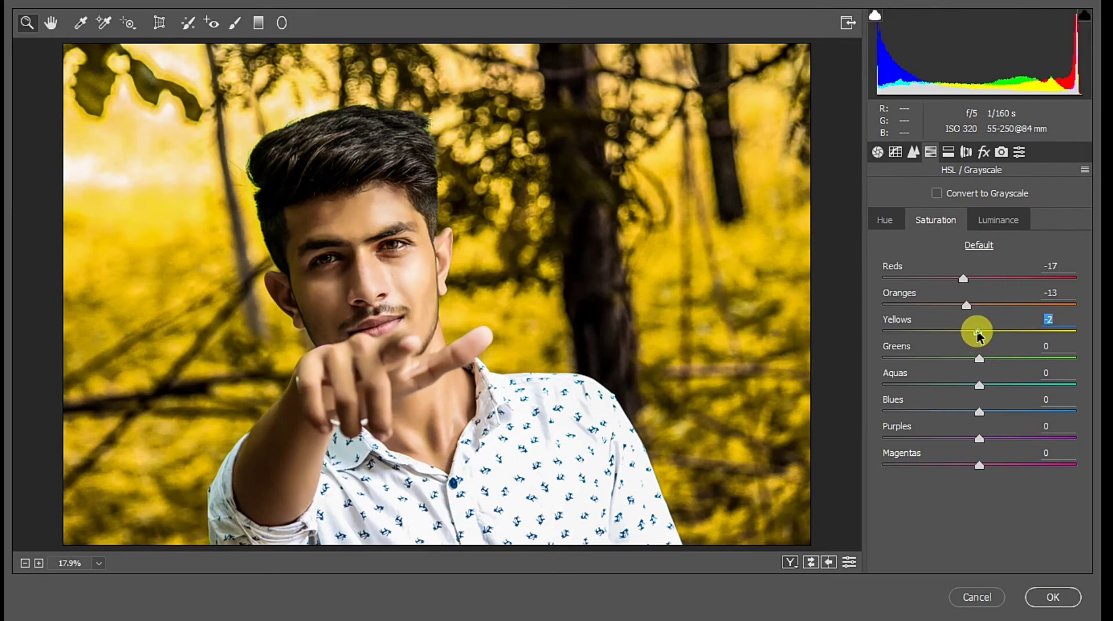
pyautogui.click(885, 220)
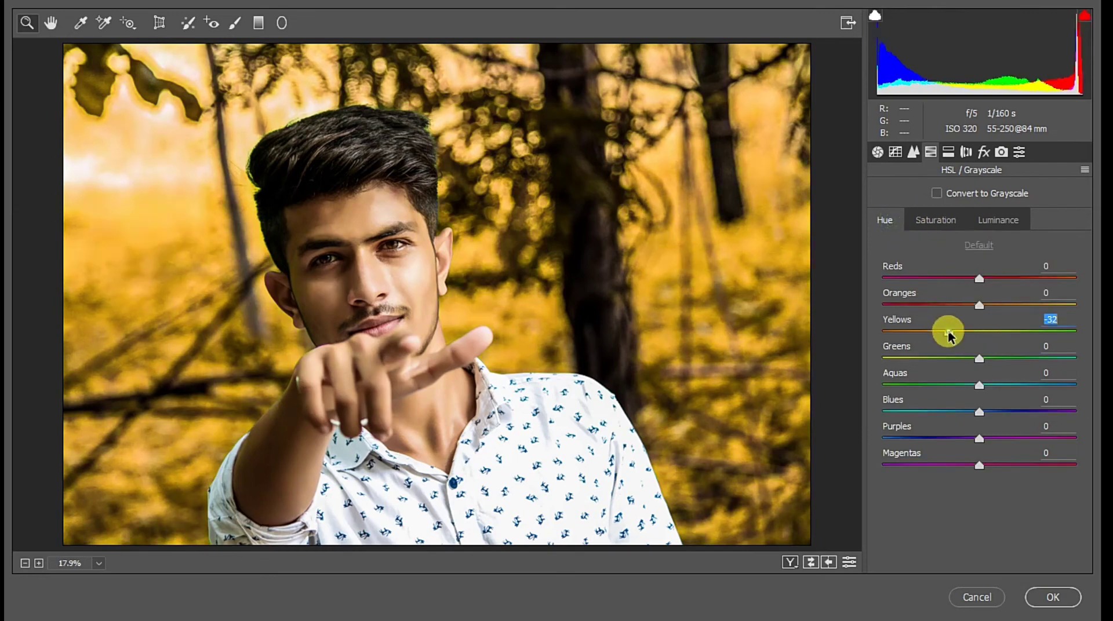
pyautogui.moveTo(949, 333)
pyautogui.mouseDown()
pyautogui.moveTo(1087, 321)
pyautogui.moveTo(885, 348)
pyautogui.moveTo(978, 346)
pyautogui.mouseUp()
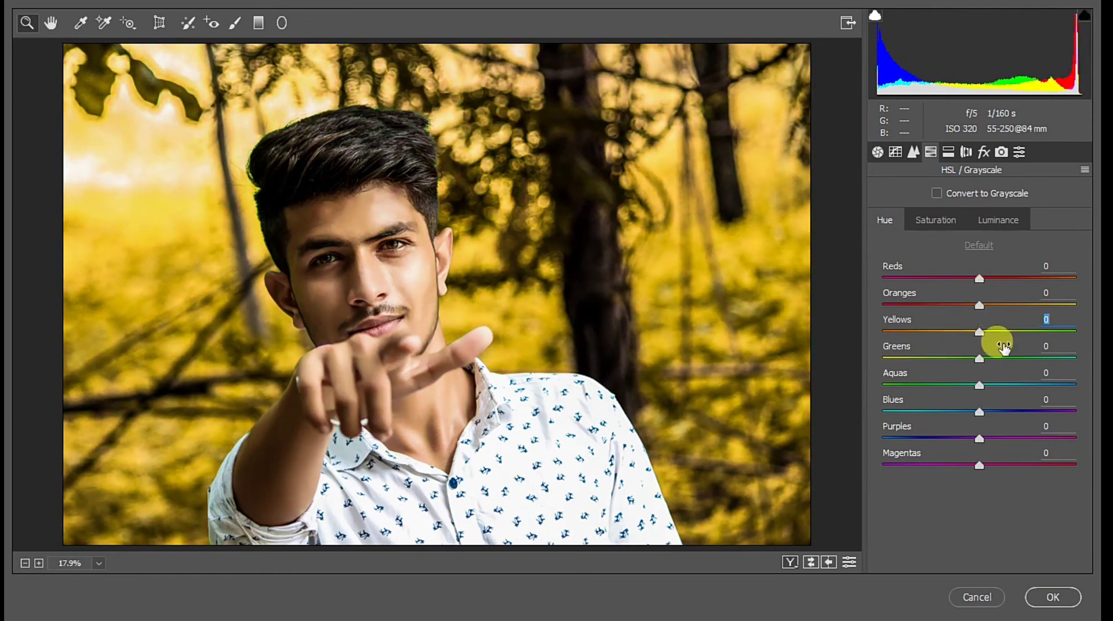
pyautogui.click(985, 149)
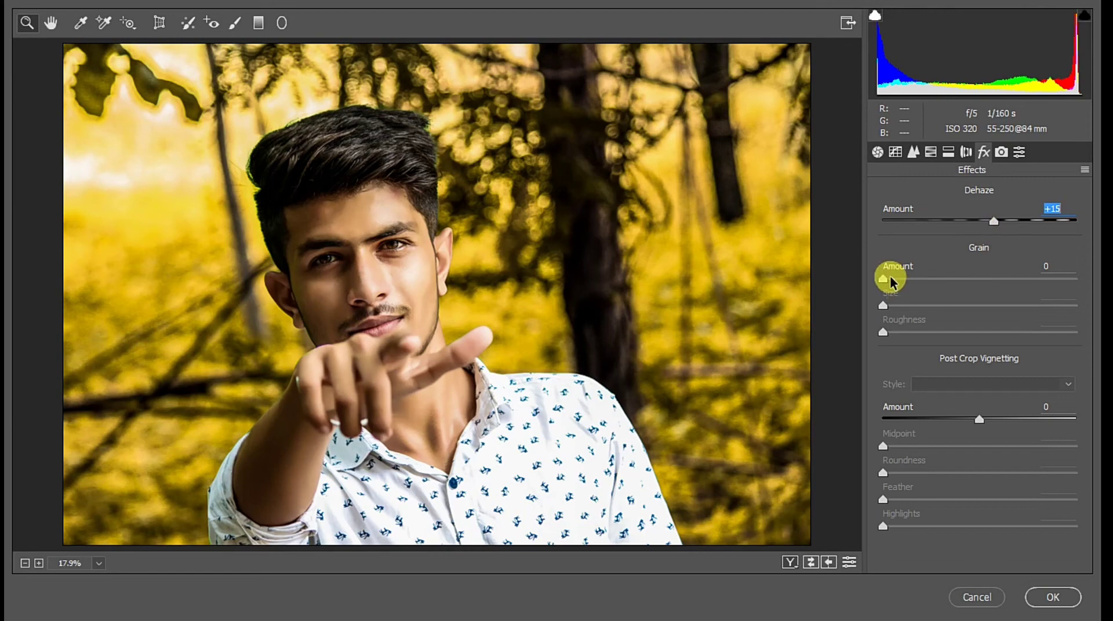
# Step: Add a vignette (Amount -29, Midpoint 25, Roundness +54, Feather 100) and apply Camera Raw
pyautogui.moveTo(963, 420); pyautogui.dragTo(936, 421)
pyautogui.click(957, 446)
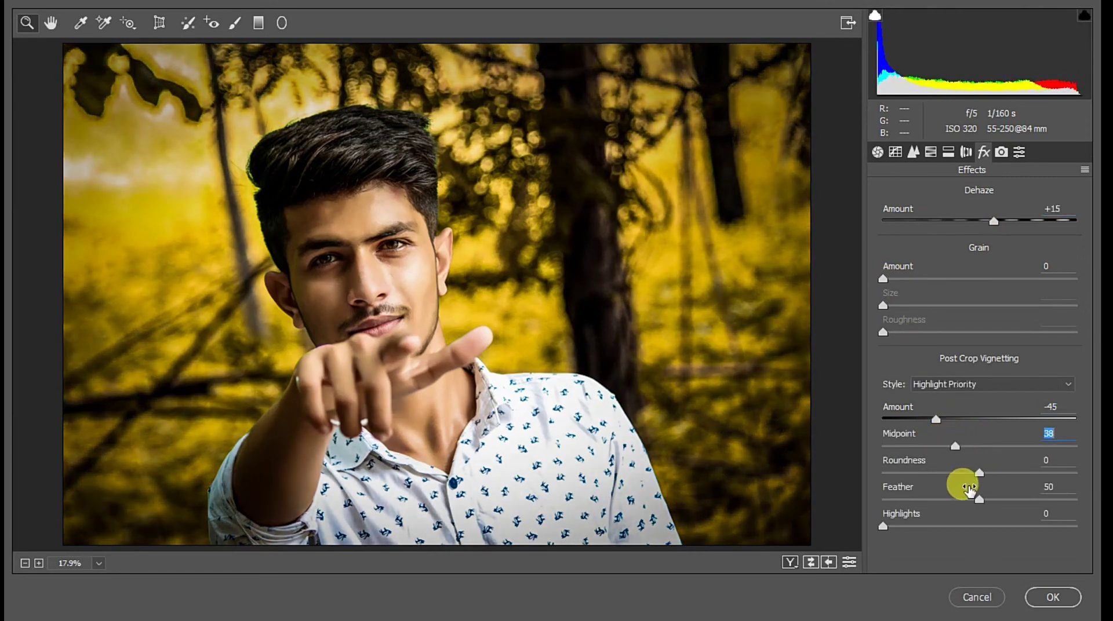
pyautogui.moveTo(969, 490)
pyautogui.mouseDown()
pyautogui.moveTo(988, 490)
pyautogui.moveTo(976, 475)
pyautogui.moveTo(1031, 488)
pyautogui.mouseUp()
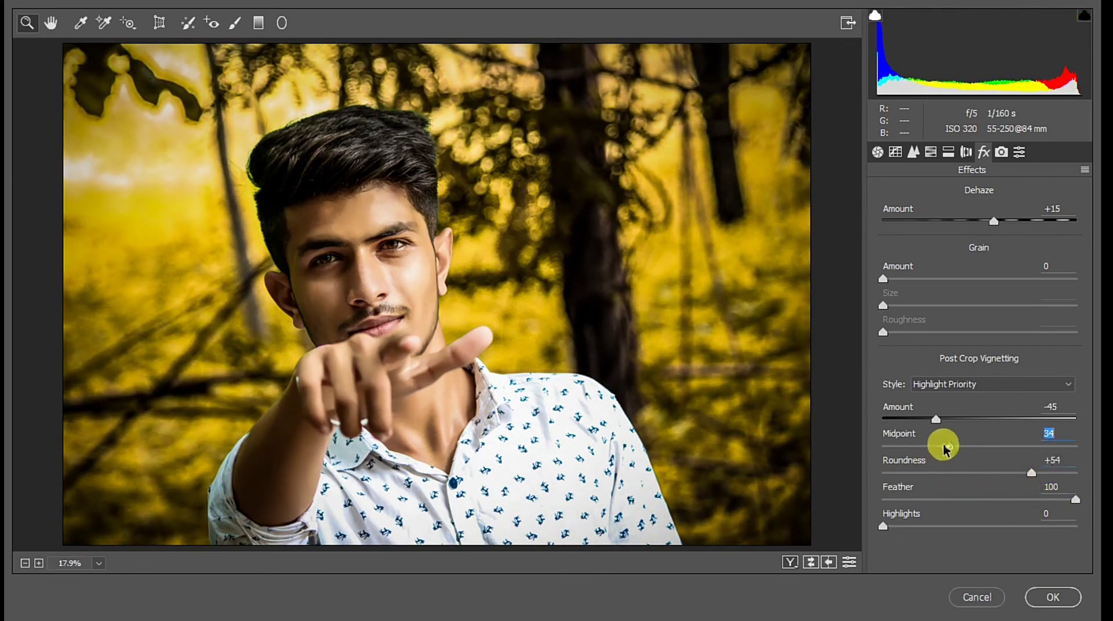
pyautogui.moveTo(944, 446)
pyautogui.mouseDown()
pyautogui.moveTo(929, 446)
pyautogui.moveTo(949, 427)
pyautogui.mouseUp()
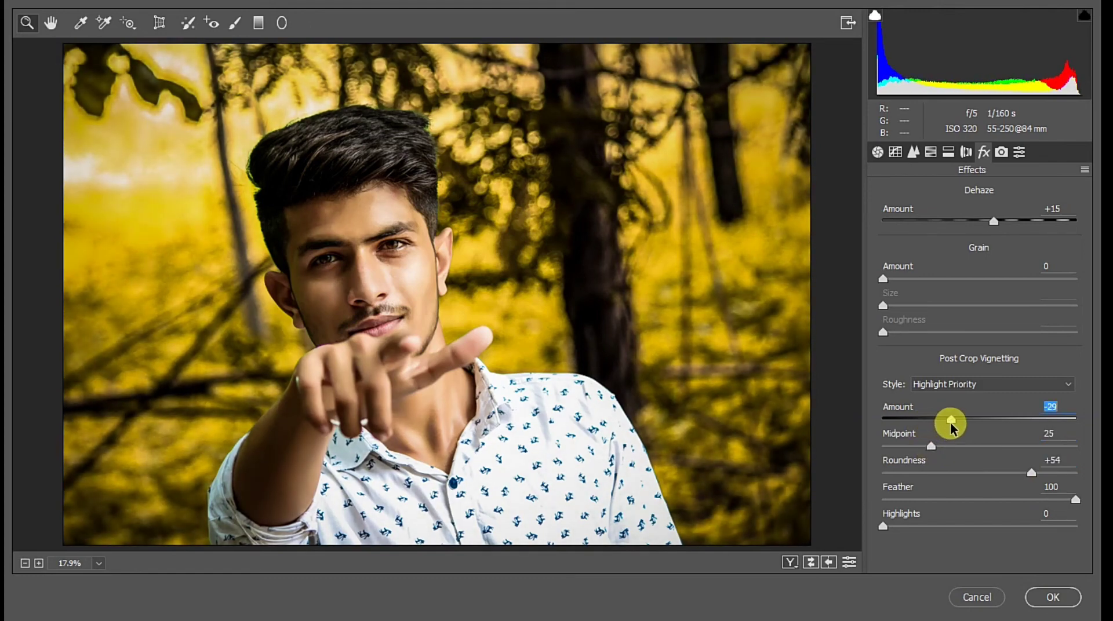
pyautogui.click(1059, 597)
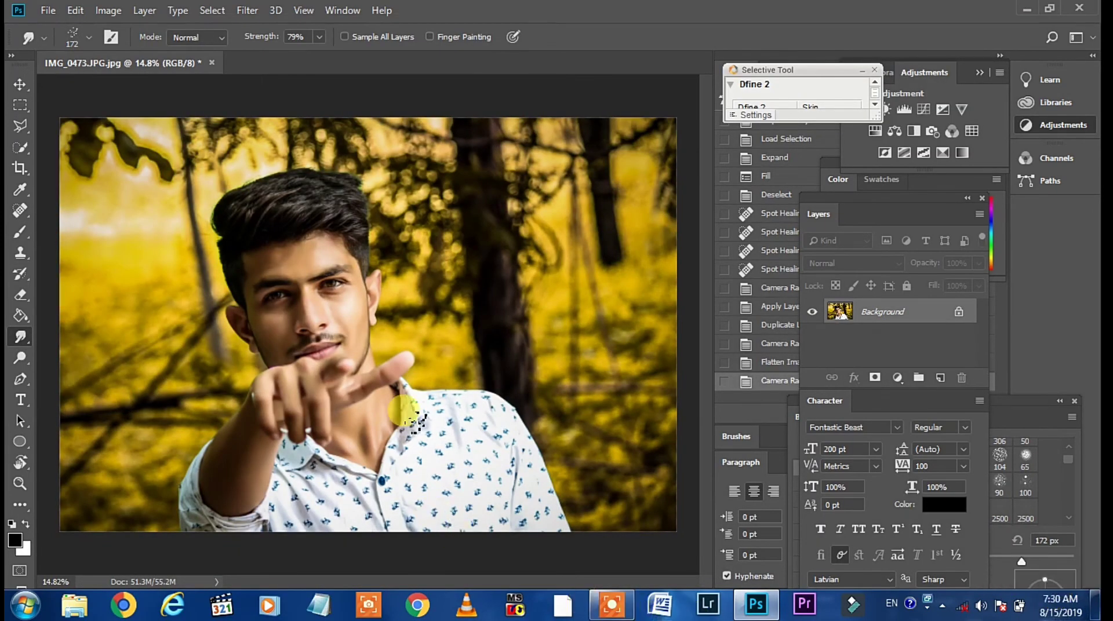
# Step: Convert the locked Background layer into an editable Layer 0
pyautogui.press('super')
pyautogui.press('super')
pyautogui.scroll(5, 255, 272)
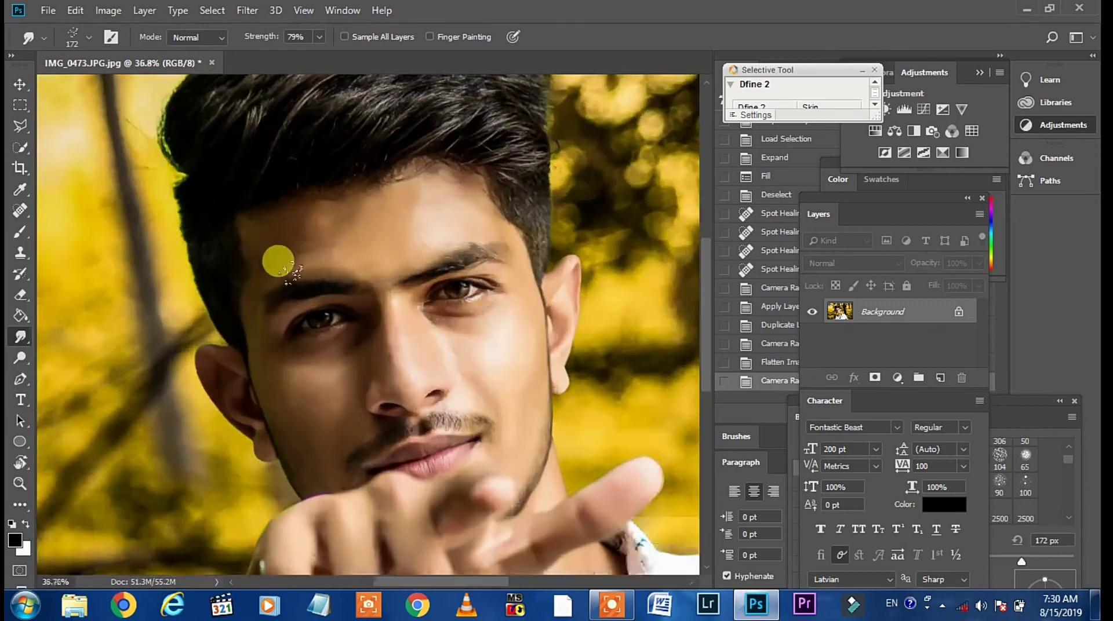
pyautogui.scroll(2, 447, 311)
pyautogui.scroll(-3, 509, 348)
pyautogui.scroll(-1, 522, 355)
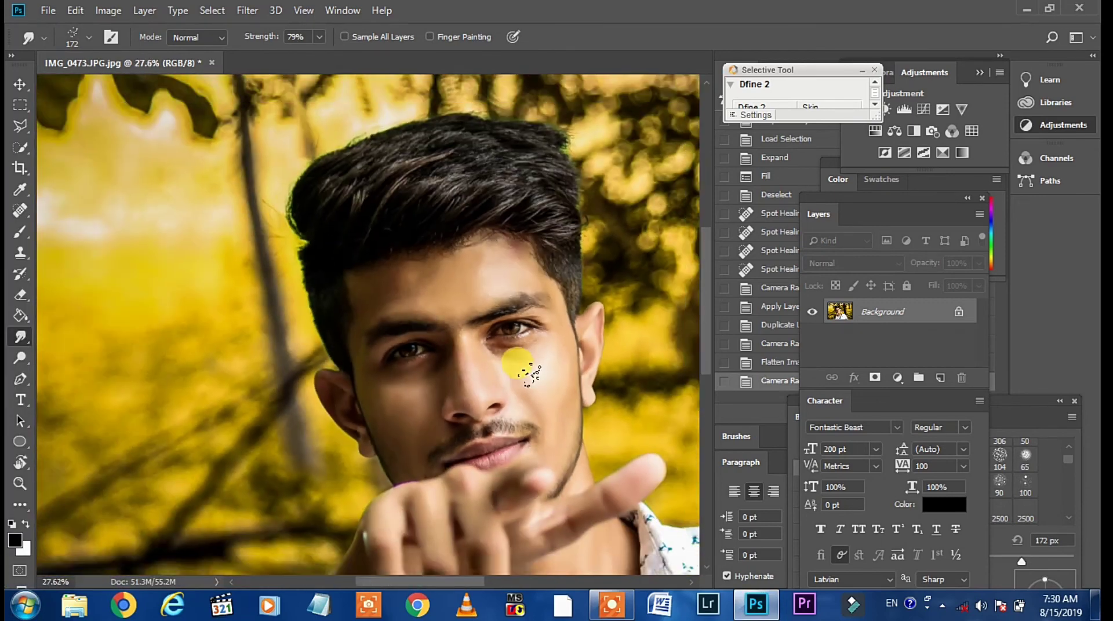
pyautogui.scroll(-4, 525, 366)
pyautogui.scroll(-1, 321, 284)
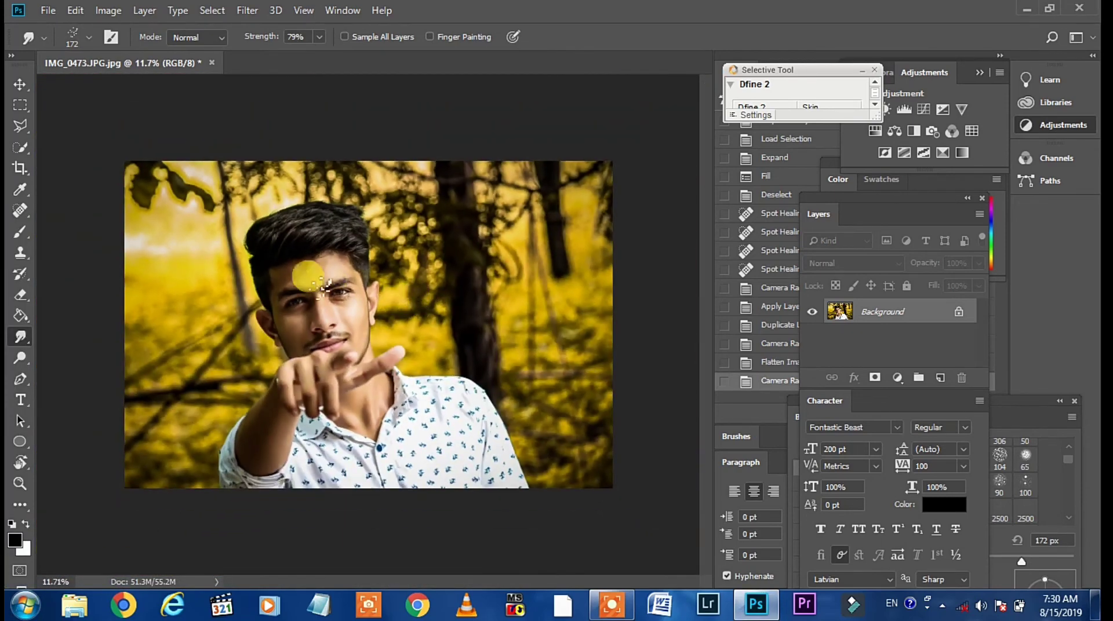
pyautogui.scroll(-1, 325, 284)
pyautogui.press('g')
pyautogui.click(958, 312)
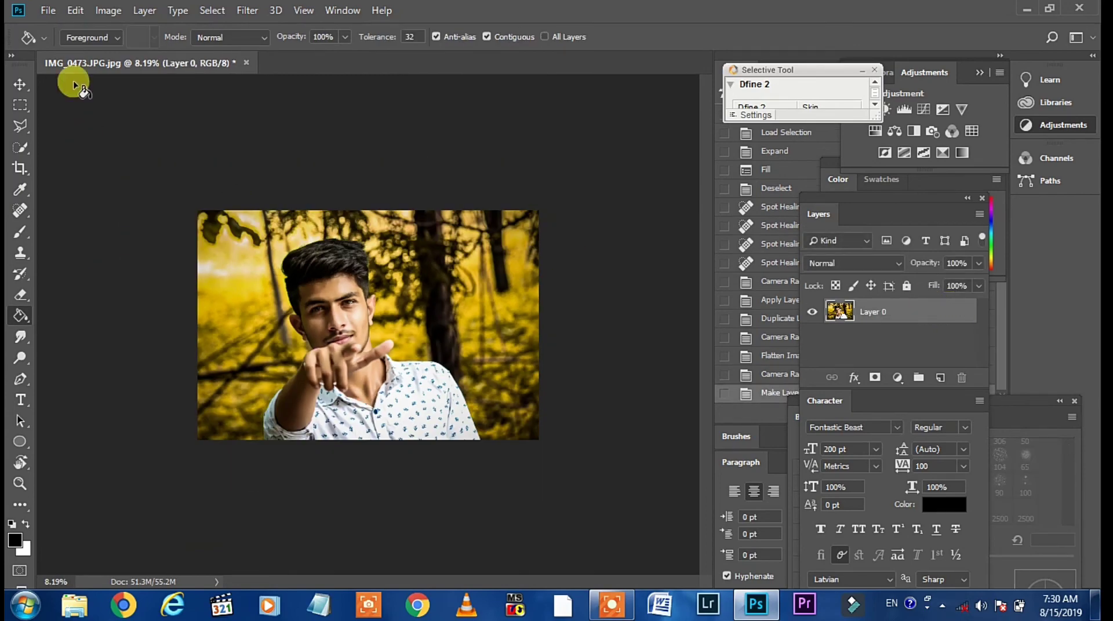
pyautogui.click(48, 11)
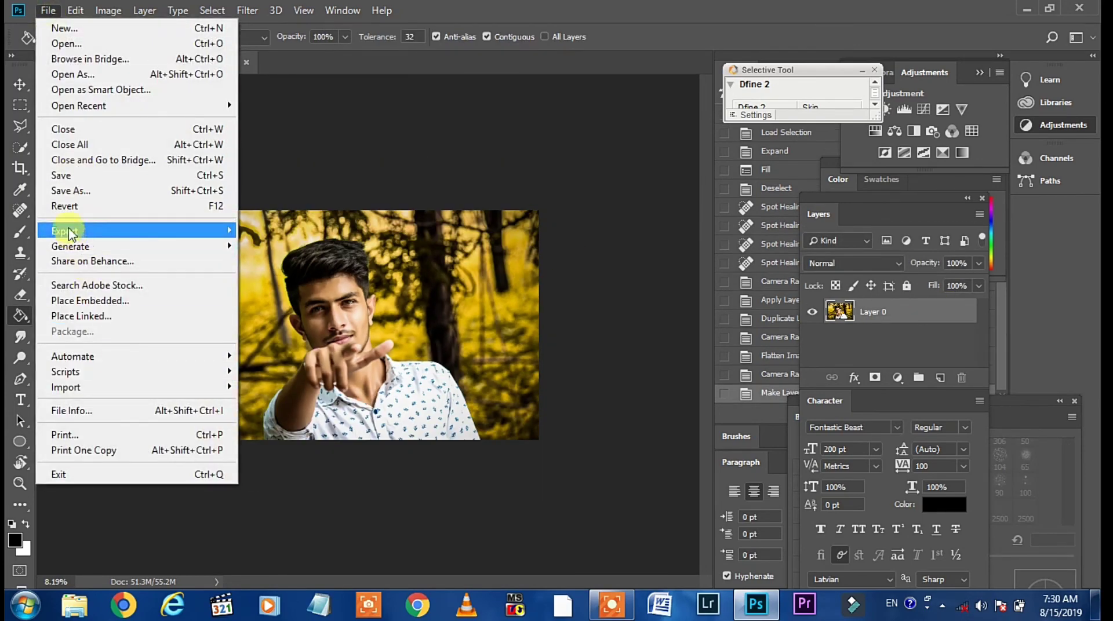
# Step: Save the portrait to the Desktop as JPEG 'kishan1' at Maximum quality 12
pyautogui.click(68, 191)
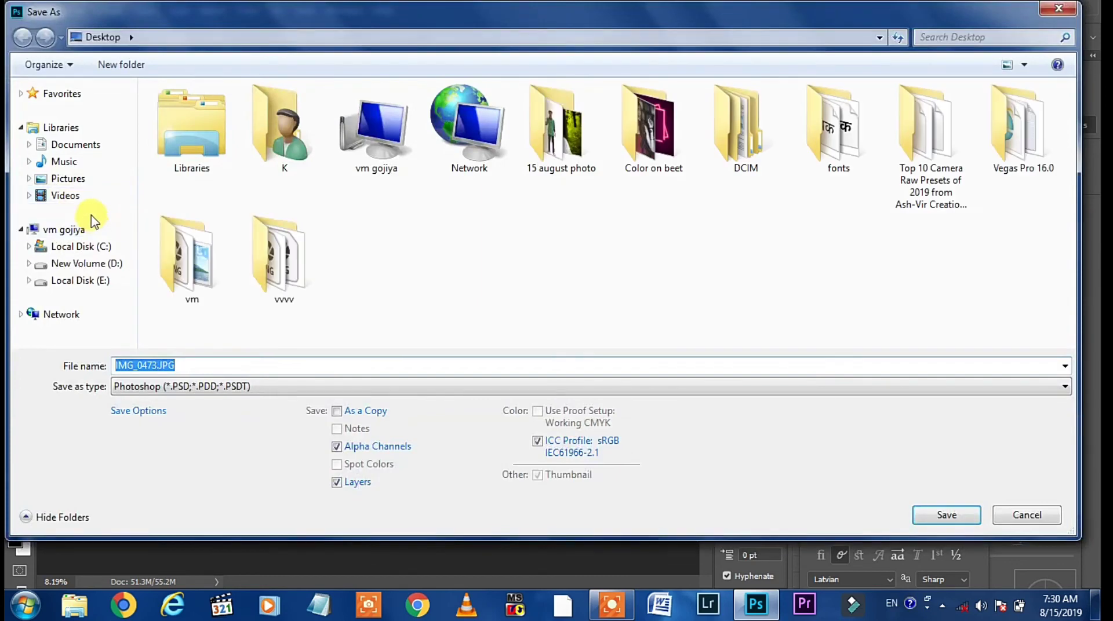
pyautogui.click(398, 281)
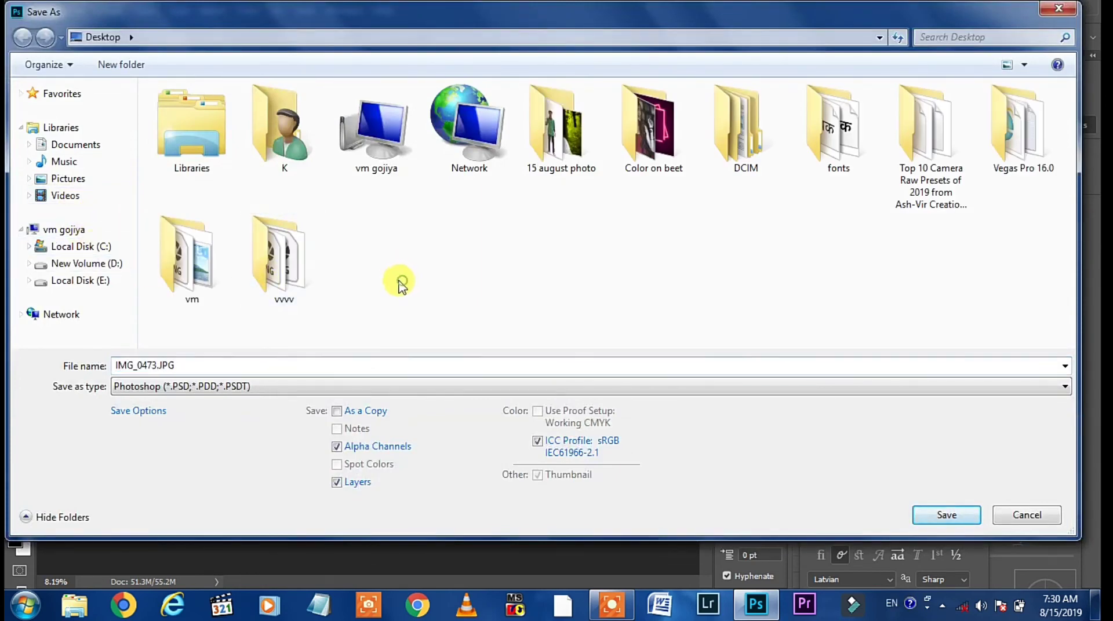
pyautogui.click(321, 367)
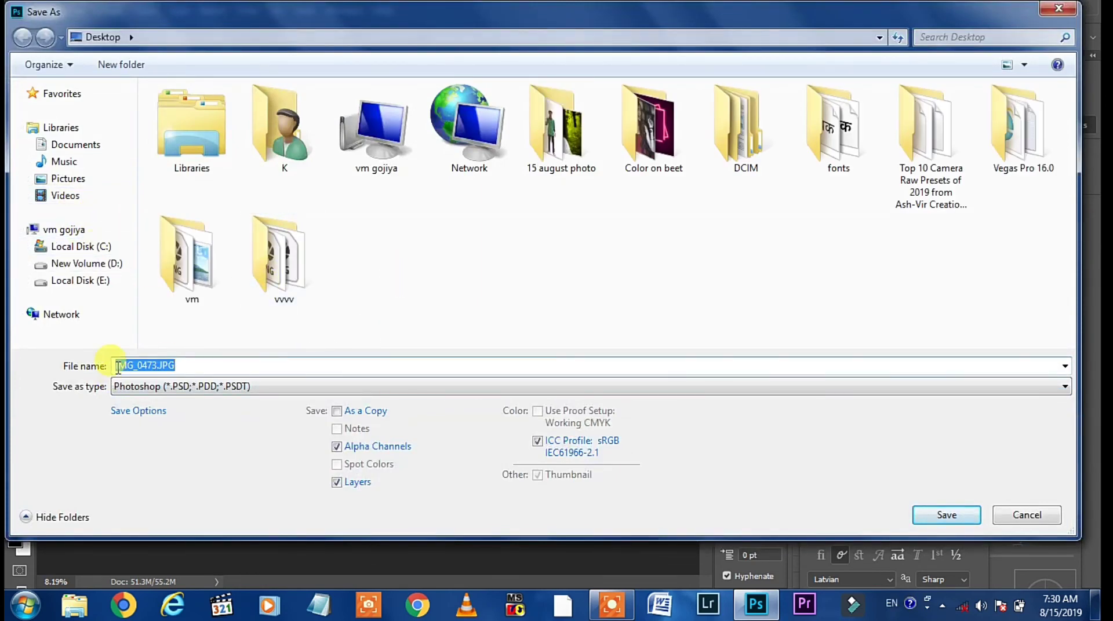
pyautogui.write('kishan')
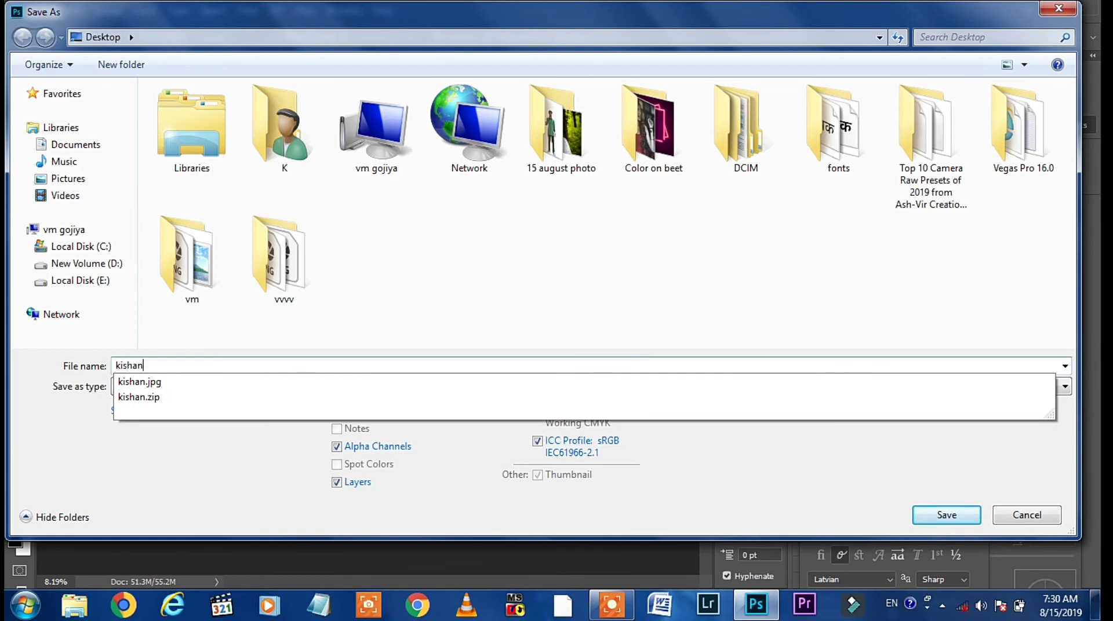
pyautogui.click(288, 299)
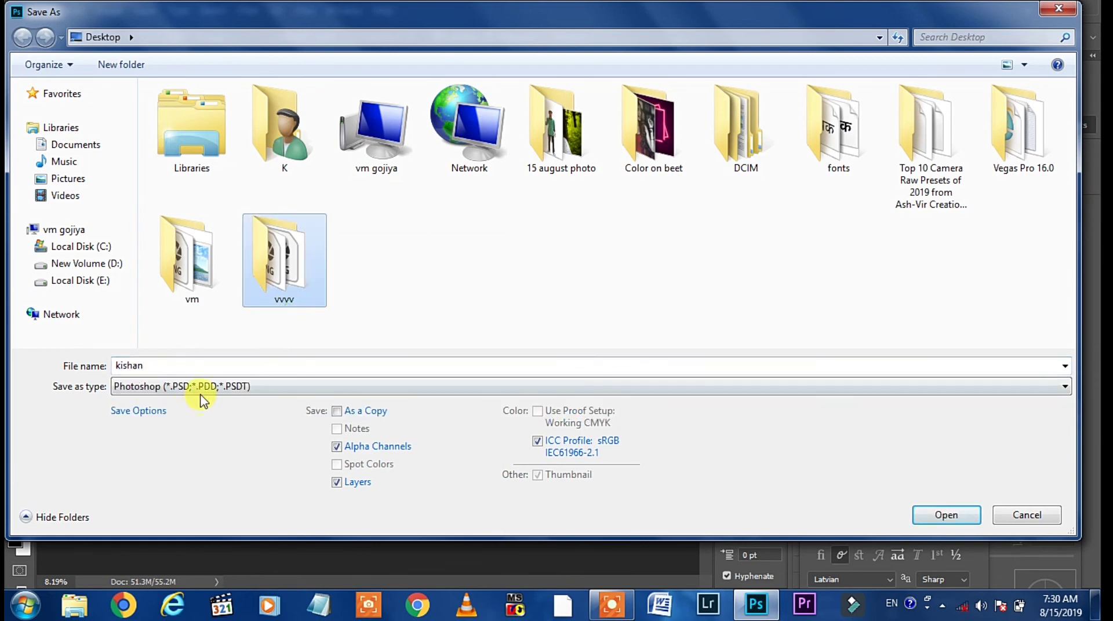
pyautogui.click(200, 390)
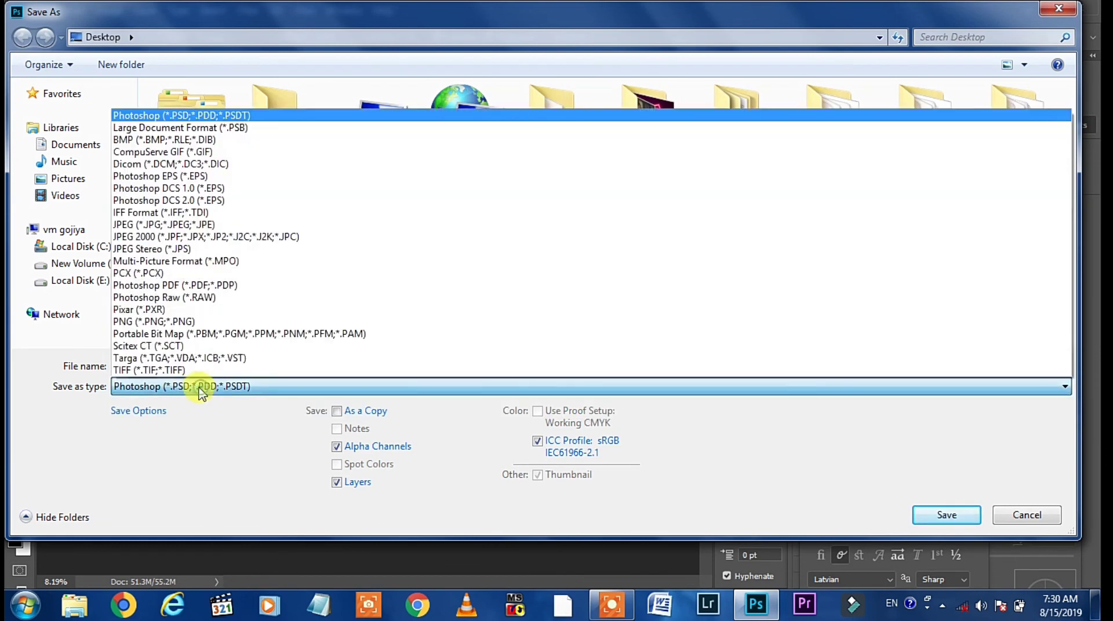
pyautogui.click(167, 225)
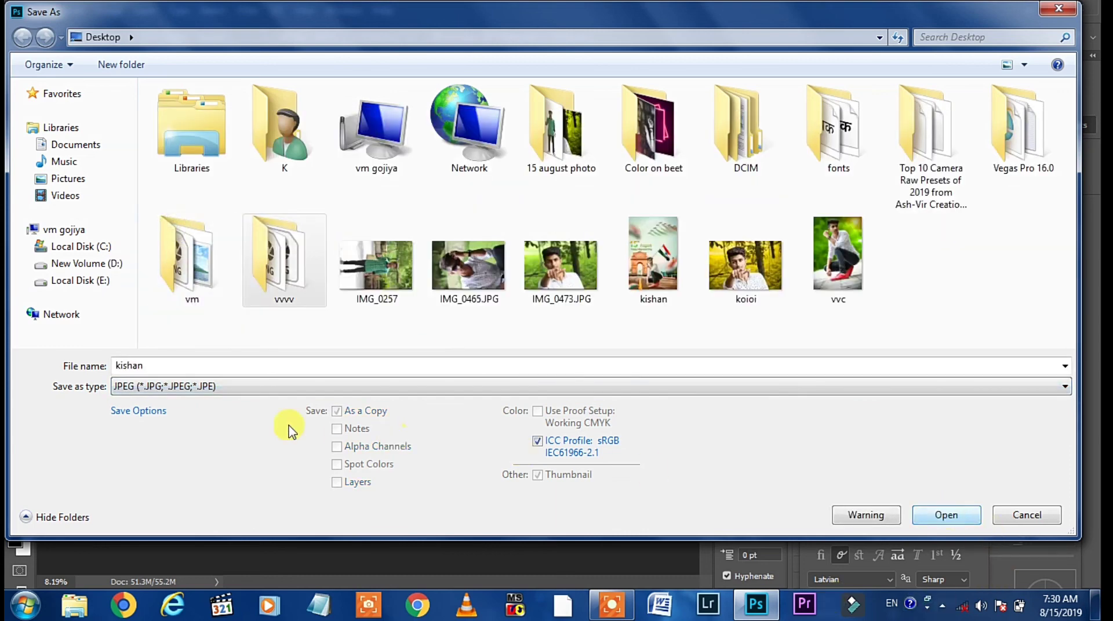
pyautogui.doubleClick(202, 367)
pyautogui.write('1')
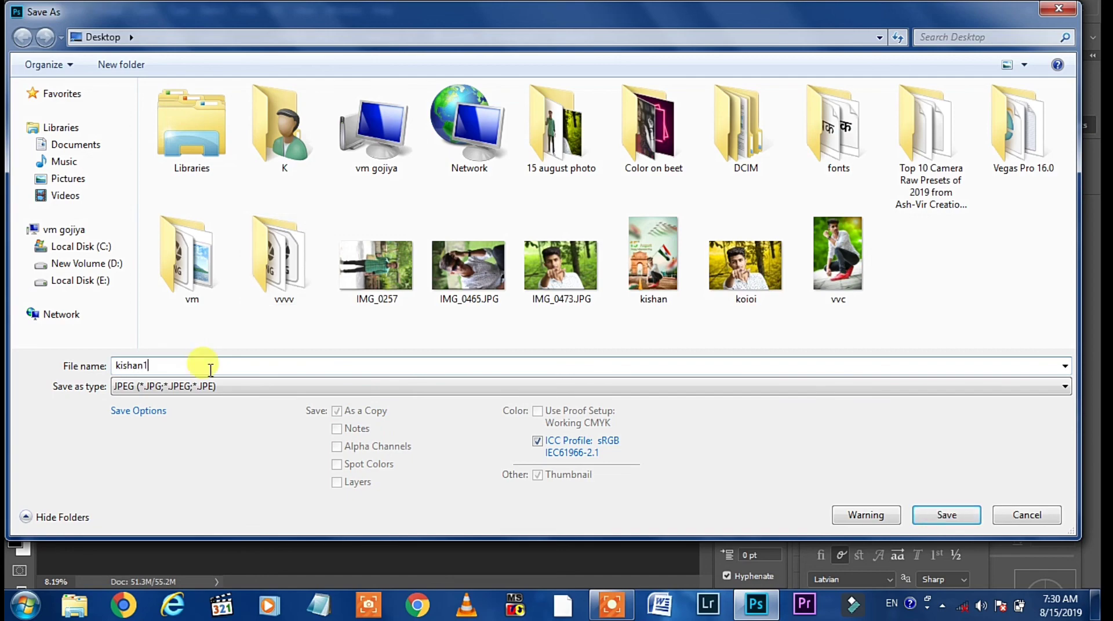
pyautogui.click(962, 516)
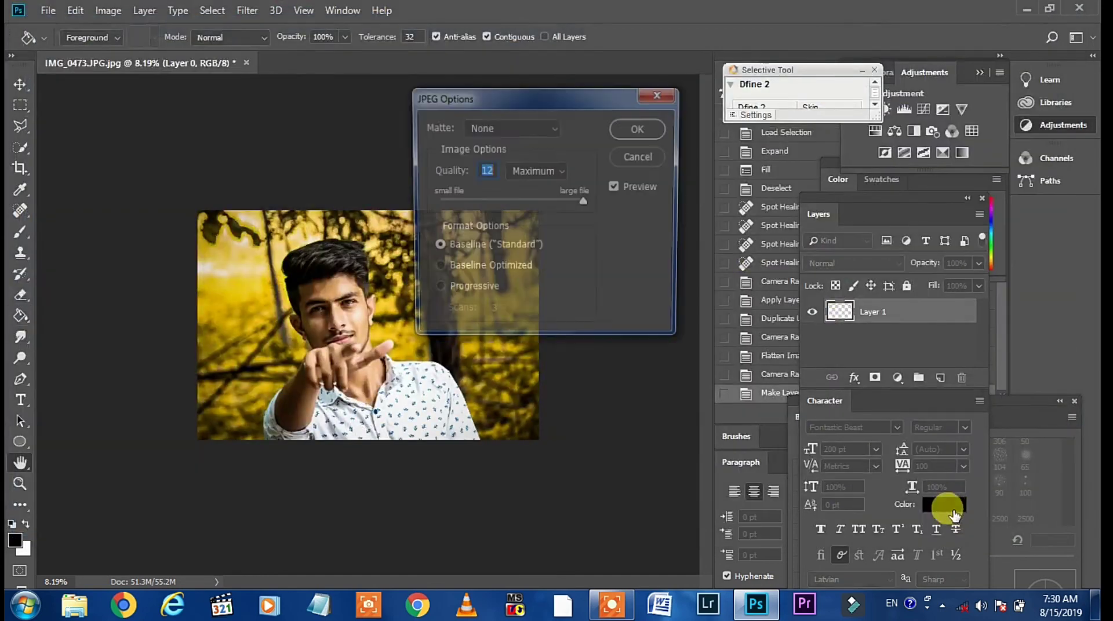
pyautogui.click(640, 136)
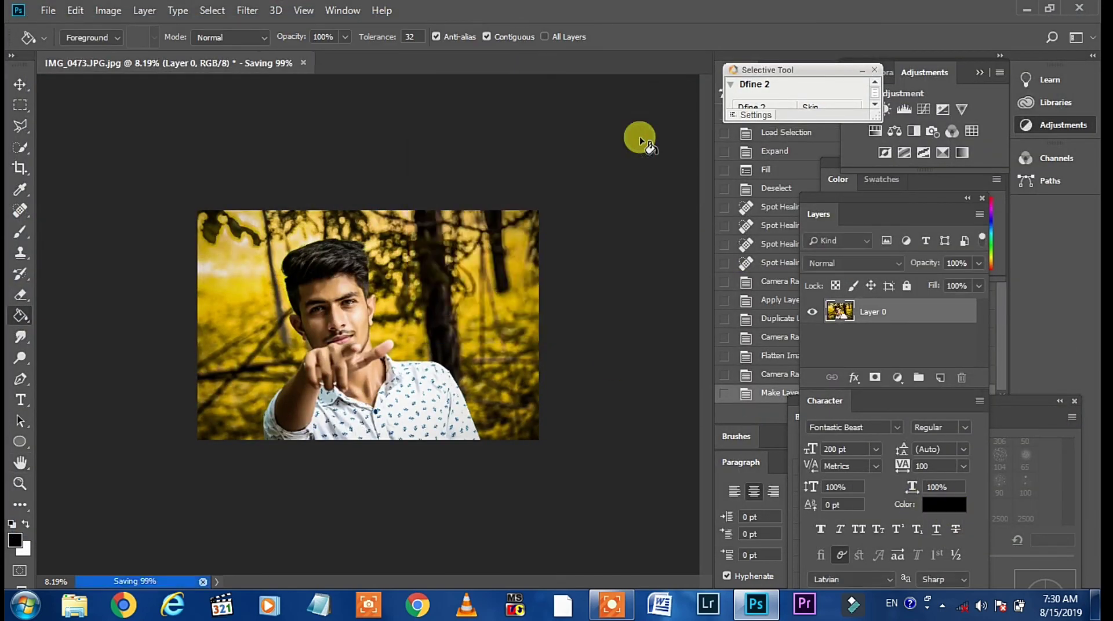